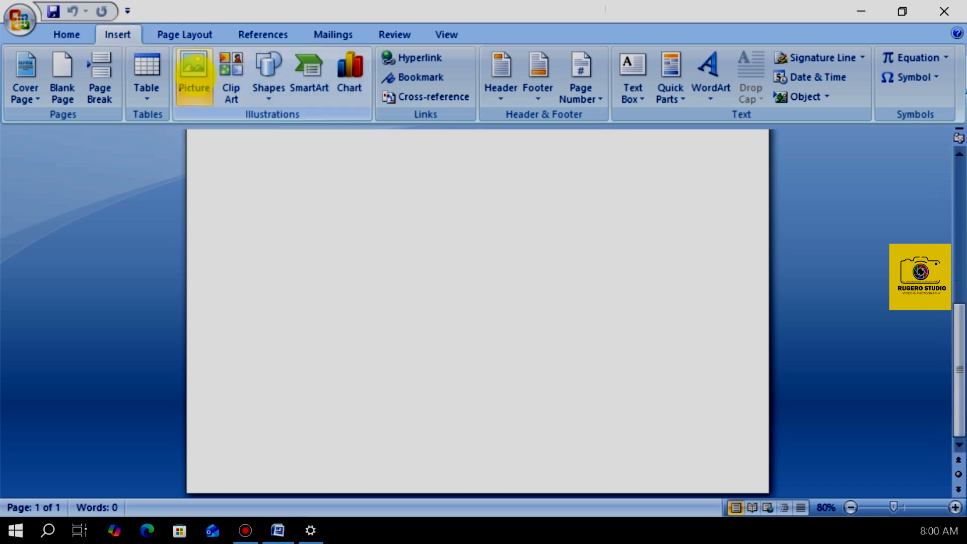
Search the clip art for "CAW" and include the additional images from Microsoft Office Online in the search.
left_click(231, 100)
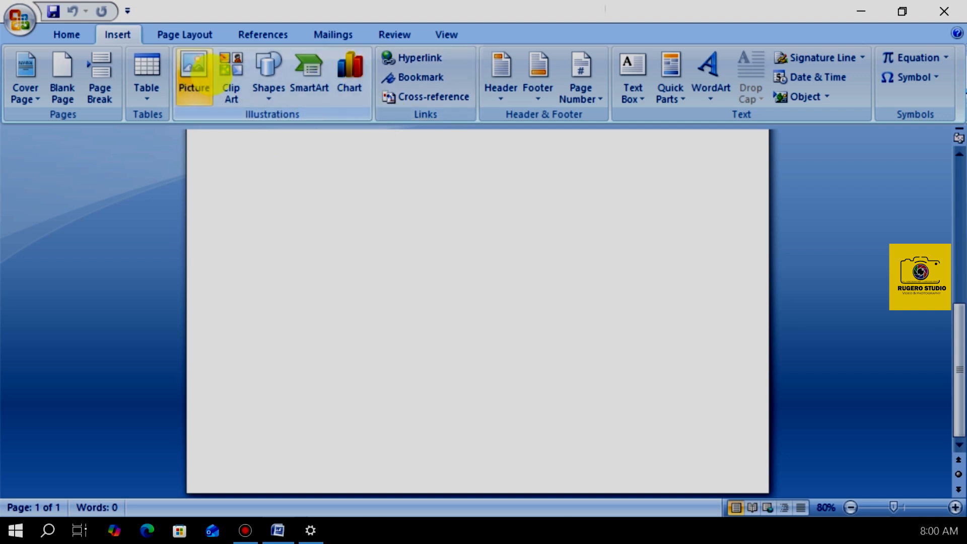
left_click(234, 78)
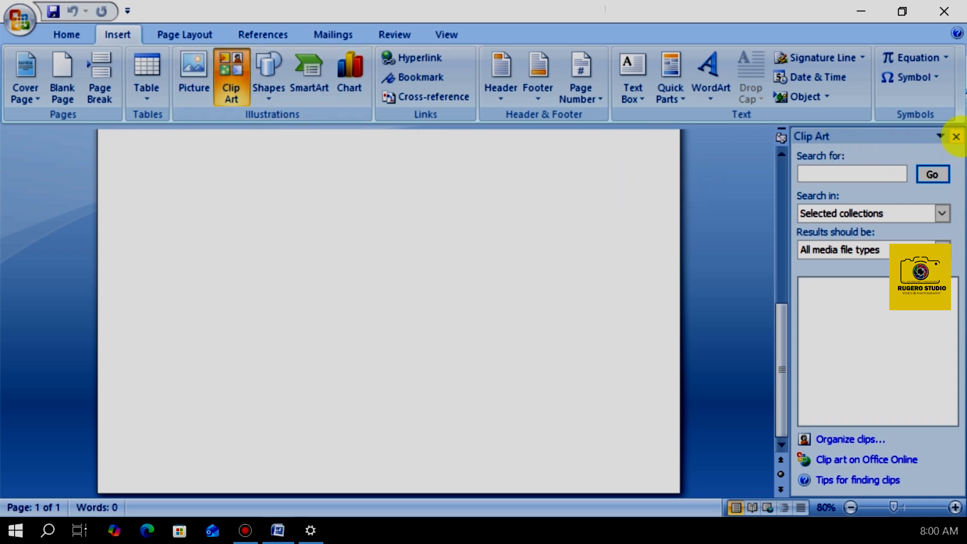
left_click(958, 136)
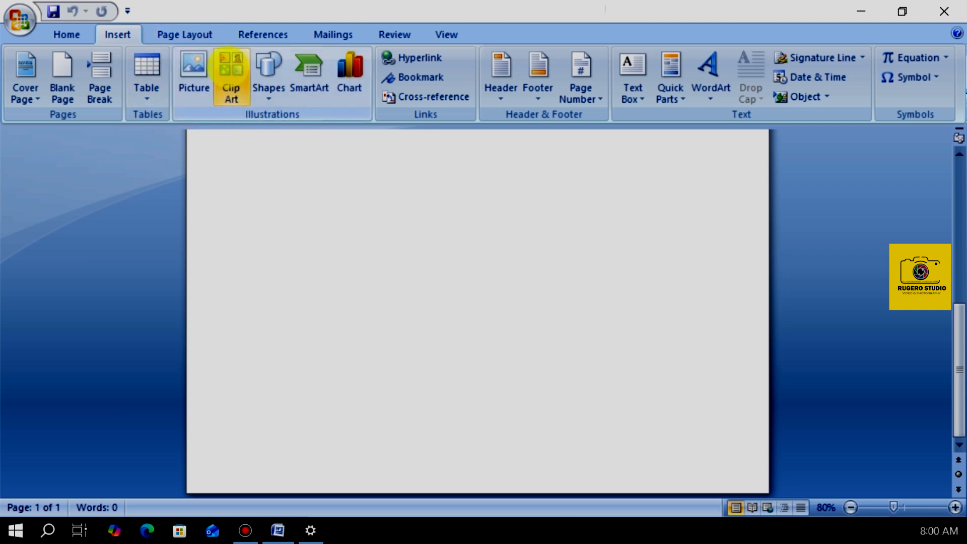
left_click(231, 76)
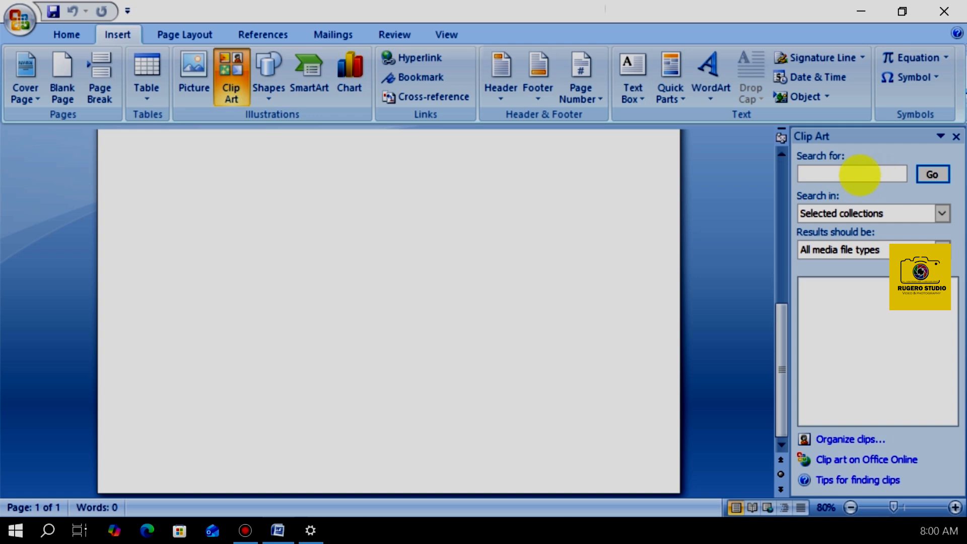
left_click(860, 174)
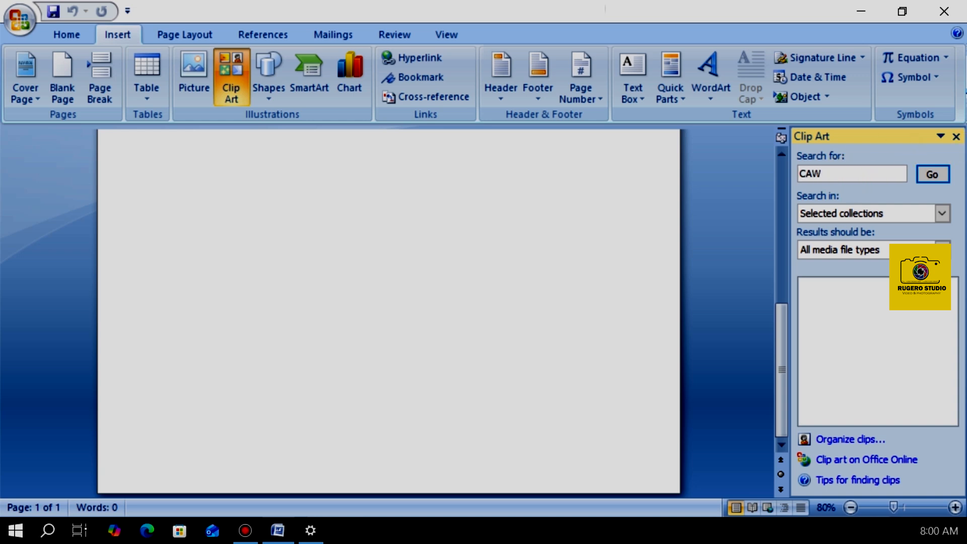
key("Return")
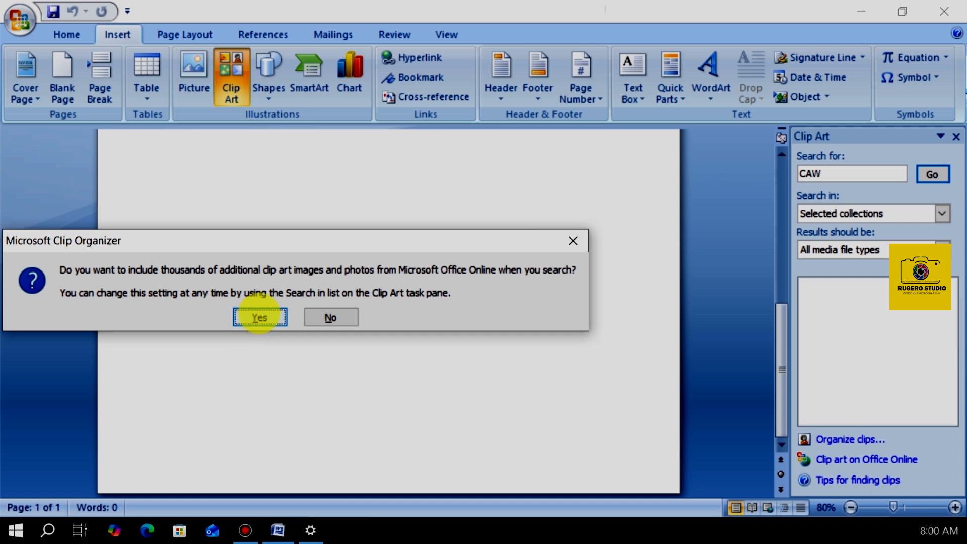
left_click(260, 317)
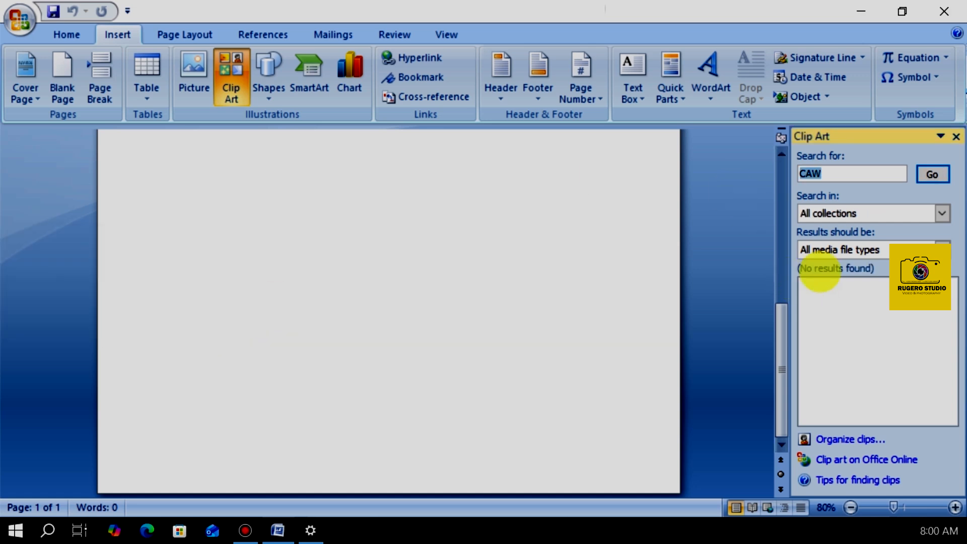
Review the clip art collections and media types being searched and run the "CAW" search again.
left_click(943, 214)
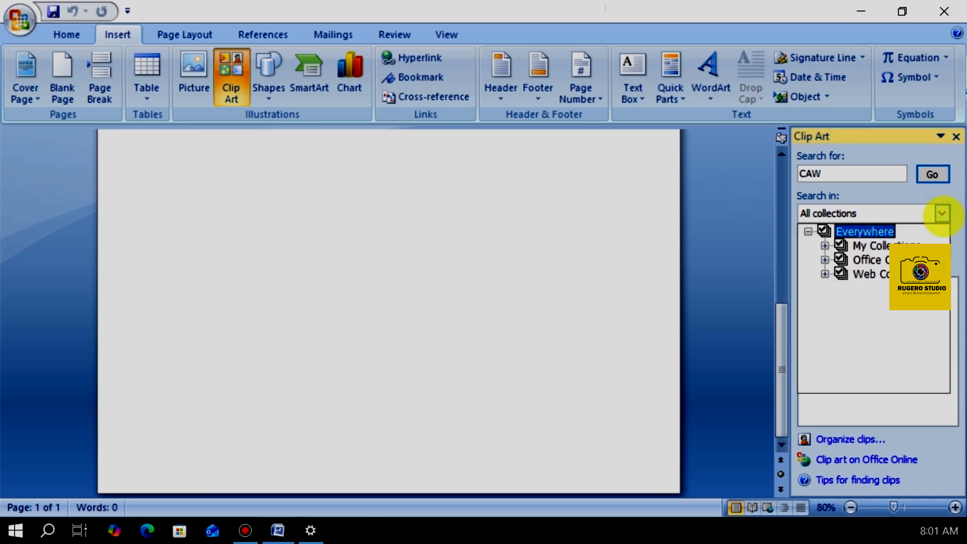
left_click(928, 190)
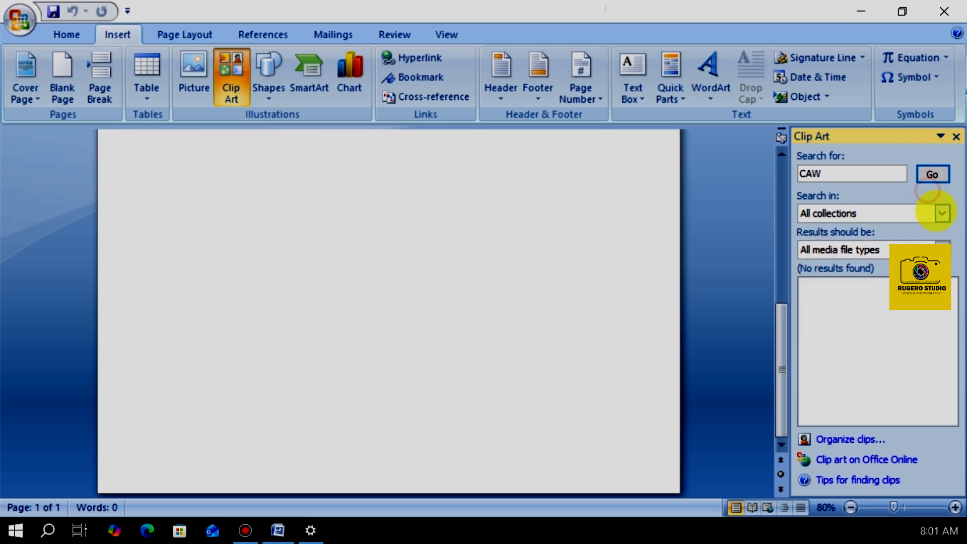
left_click(943, 250)
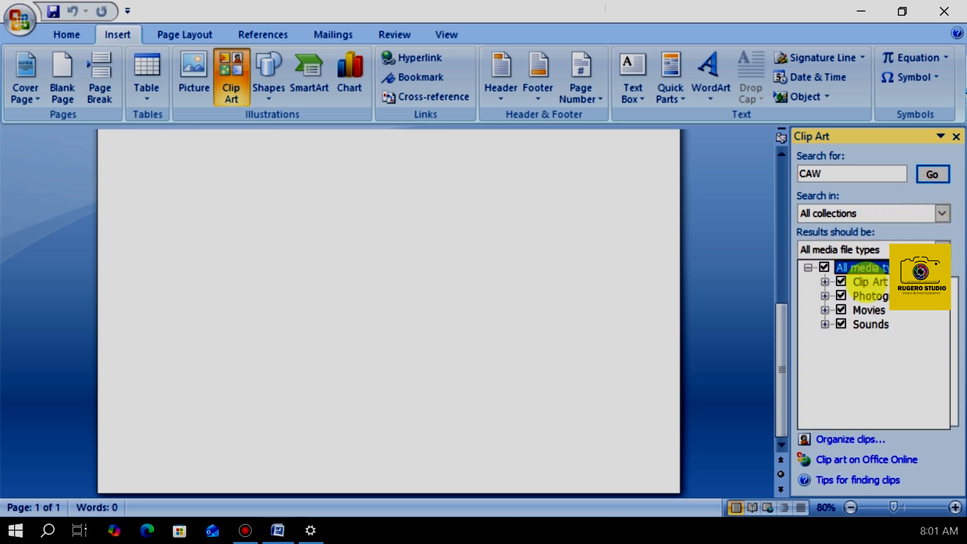
left_click(864, 282)
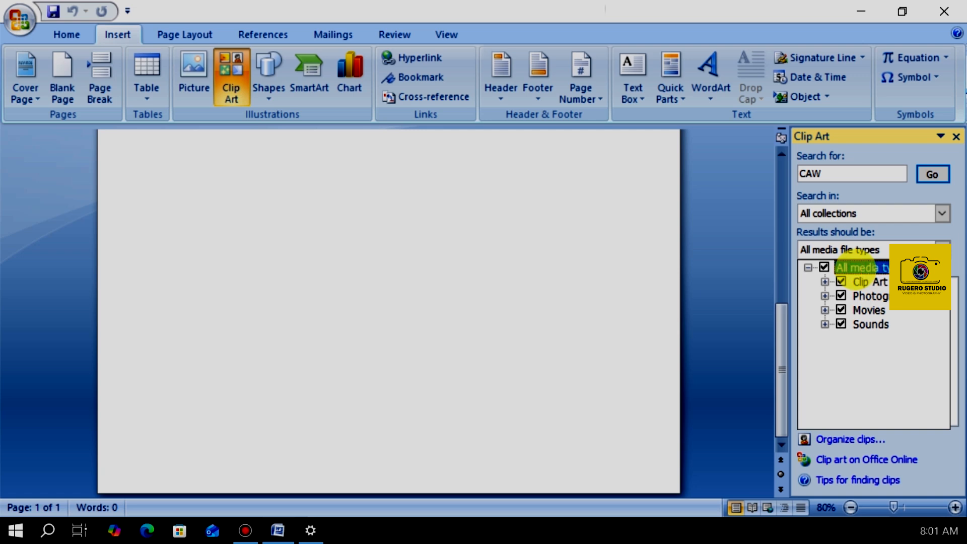
left_click(930, 174)
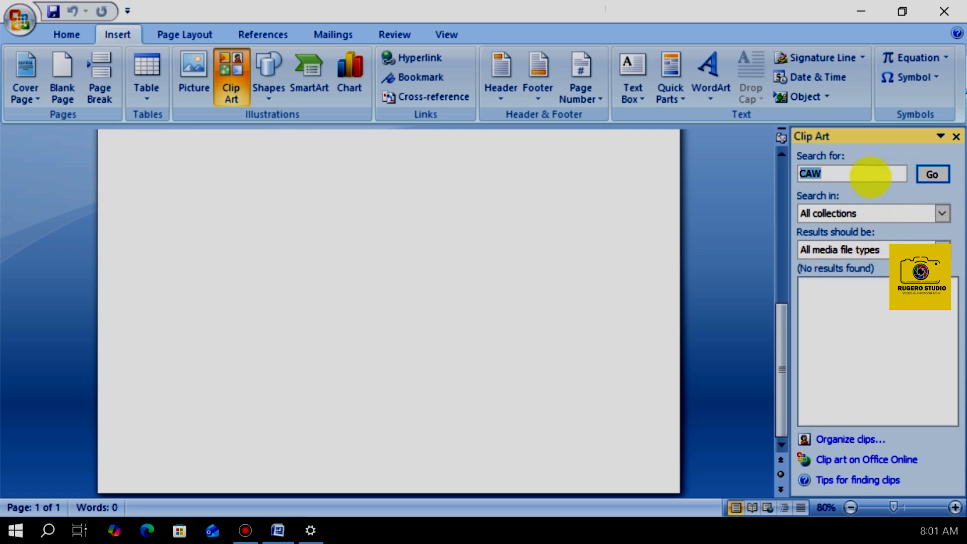
Search the clip art for "HOUSE" and insert the black house icon into the document.
key("BackSpace")
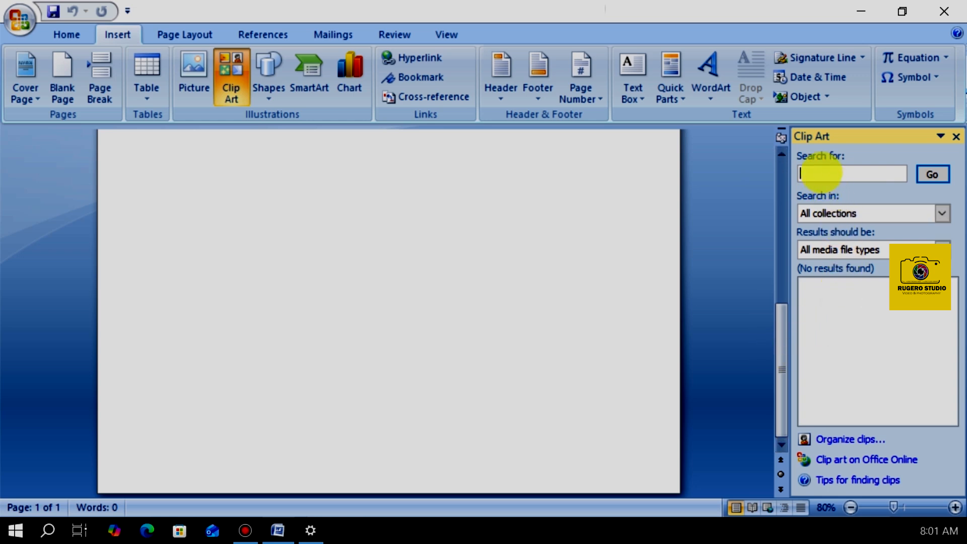
type("R")
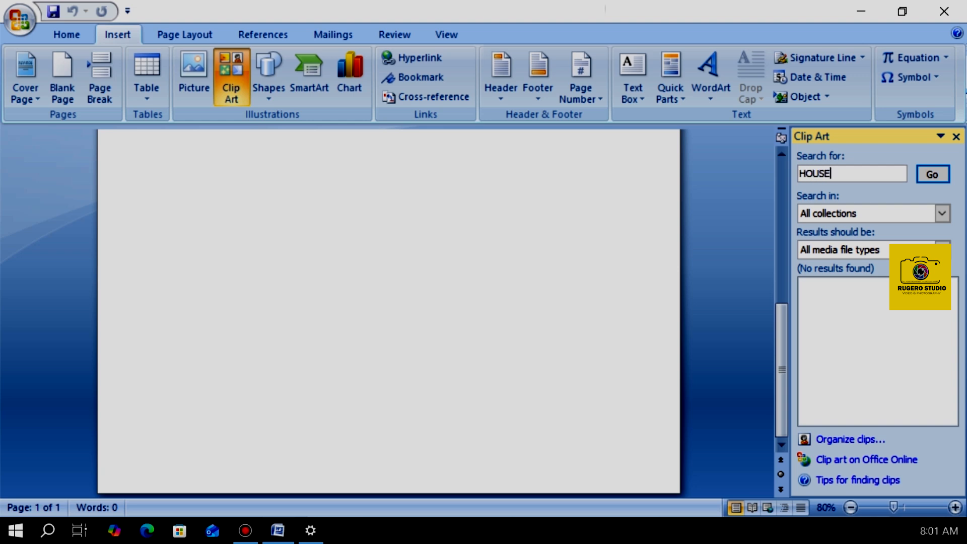
left_click(932, 175)
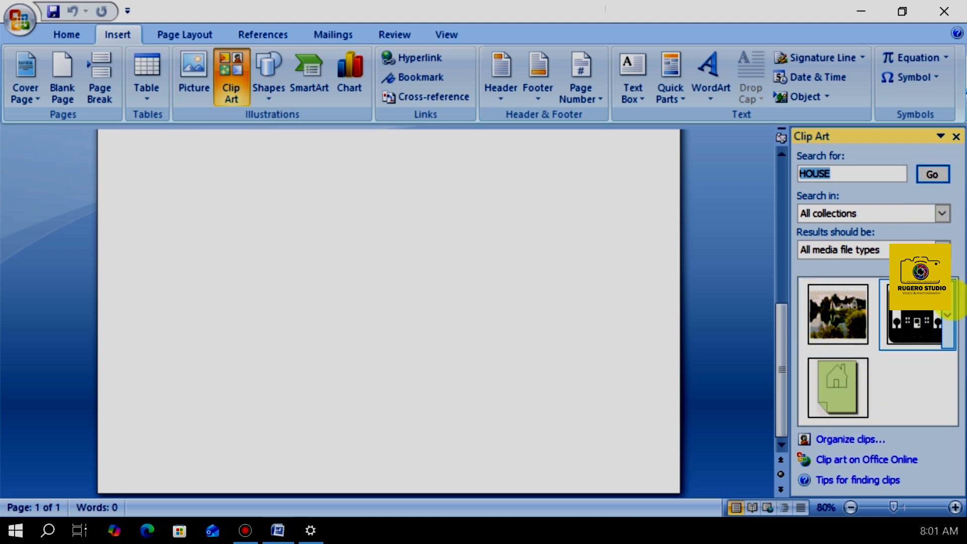
left_click(914, 320)
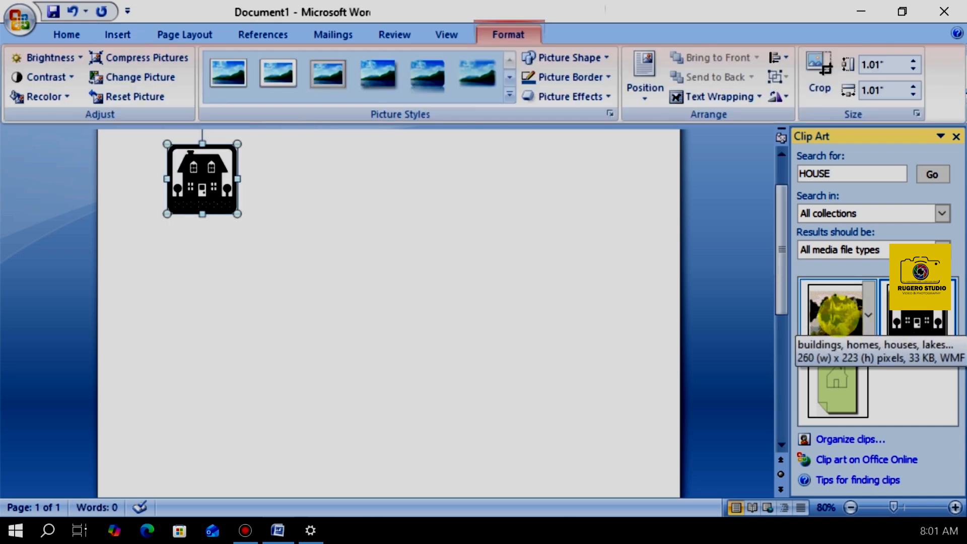
Insert the lakeside house clip art beside the house icon and shrink it to about 1.39" high by 1.62" wide.
left_click(839, 316)
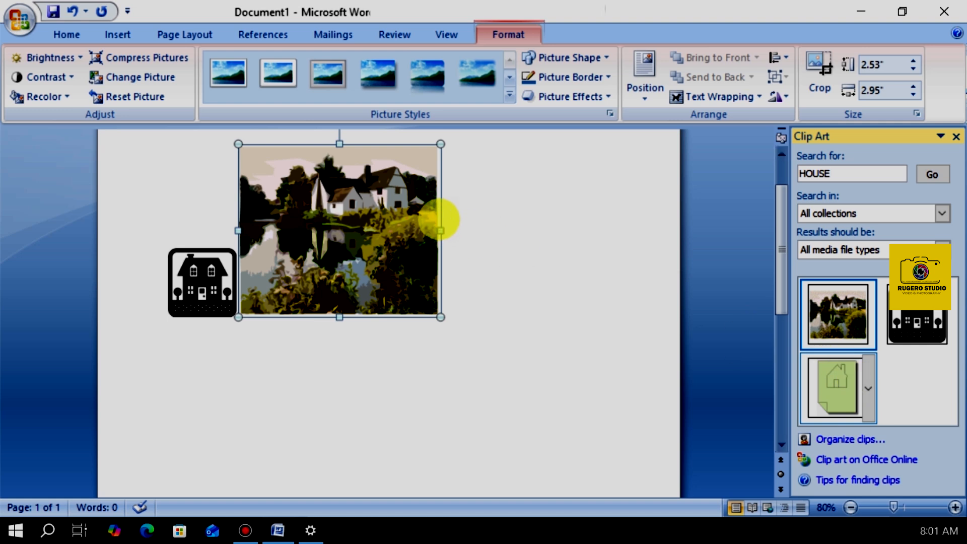
left_click_drag(291, 237, 449, 278)
left_click_drag(440, 317, 350, 240)
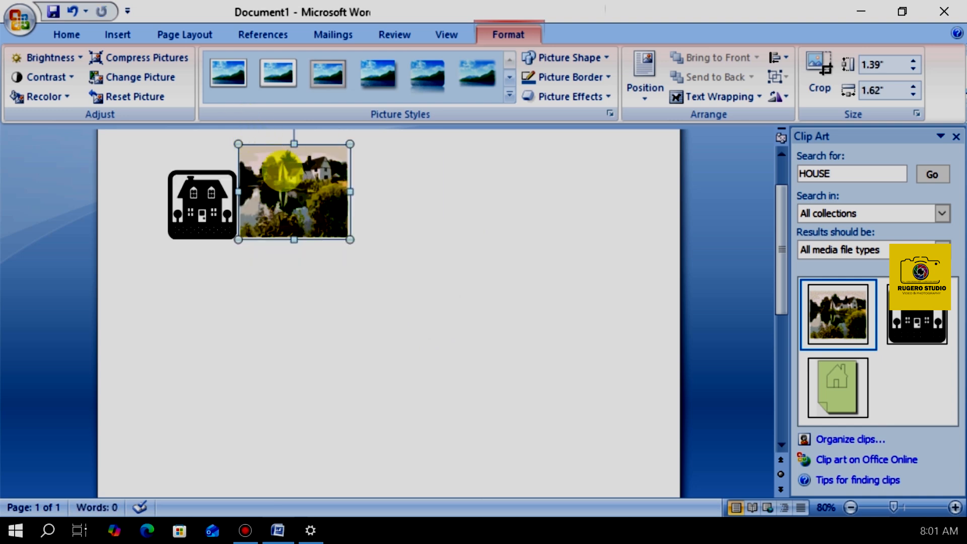
Delete the lakeside clip art and apply the metallic oval frame picture style to the black house icon.
key("Delete")
left_click(202, 169)
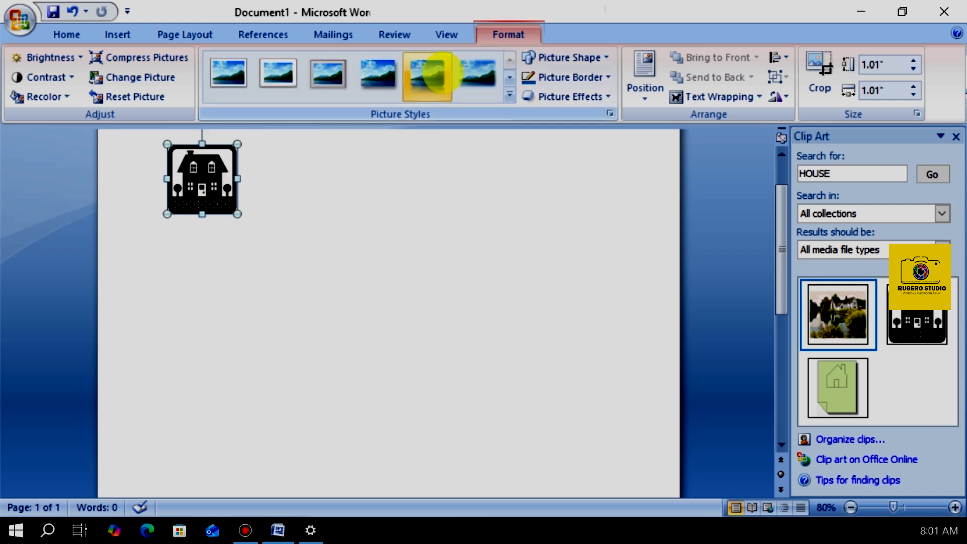
left_click(510, 95)
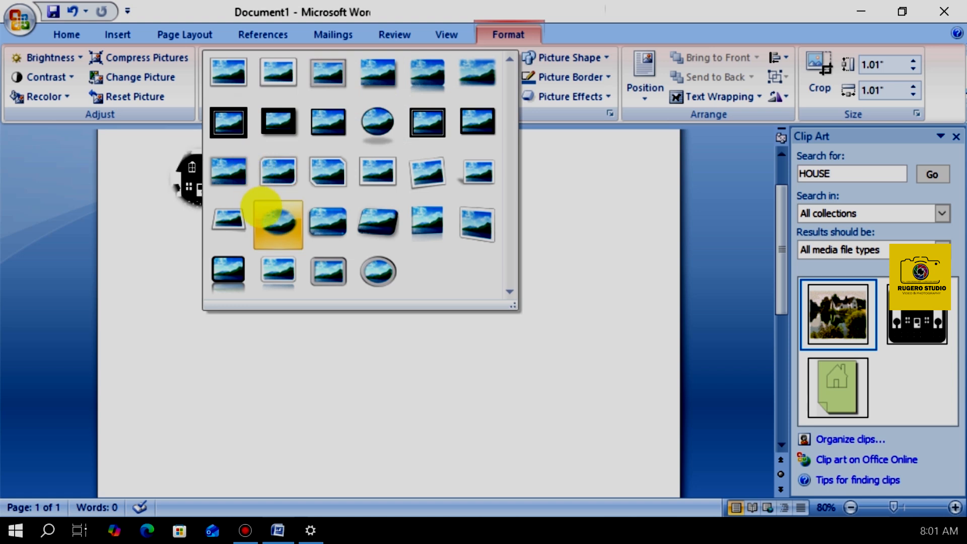
left_click(378, 279)
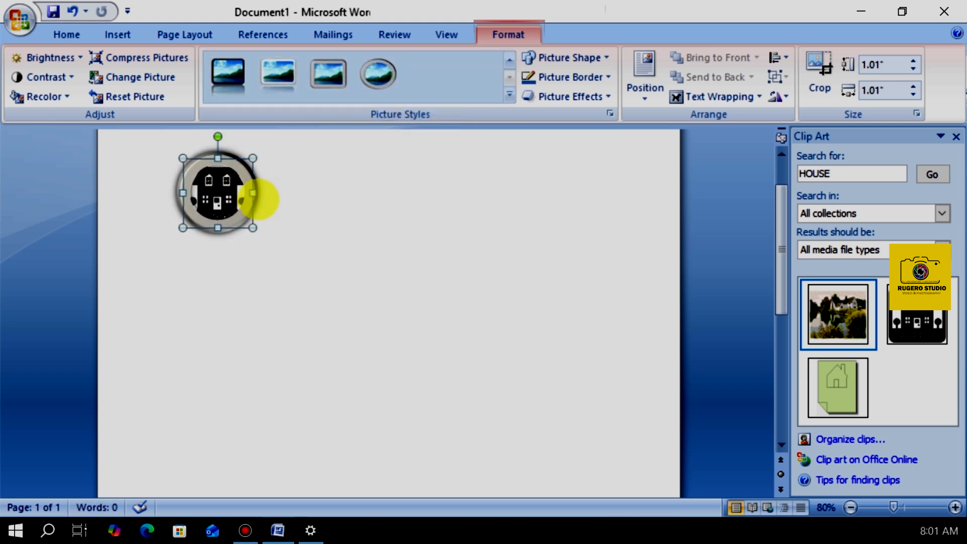
left_click(510, 94)
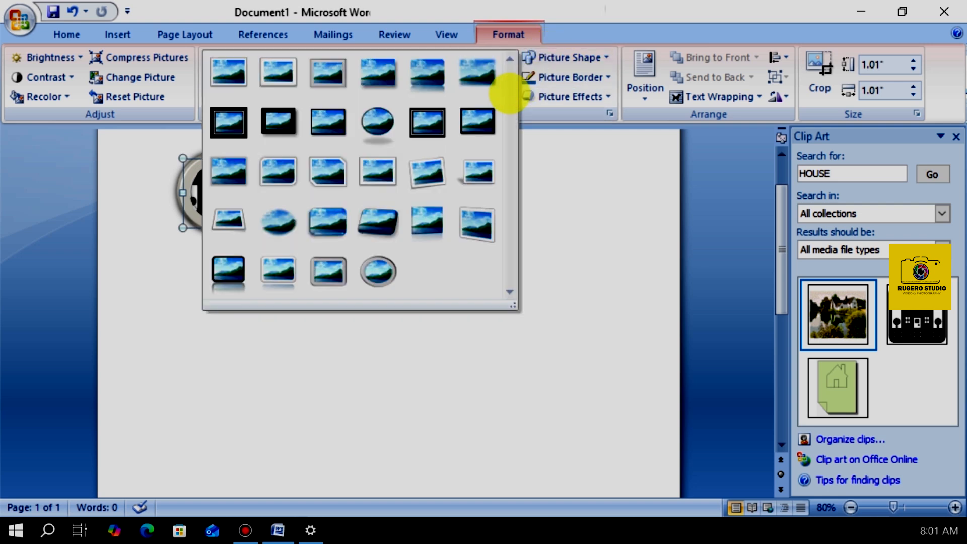
left_click(71, 464)
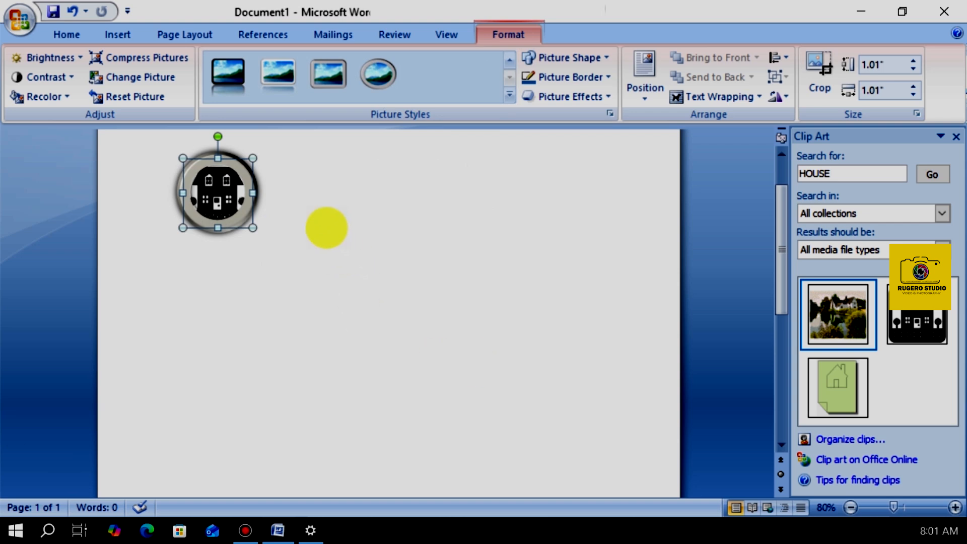
Delete the oval-framed house icon from the page.
left_click(294, 198)
left_click(123, 32)
left_click(239, 197)
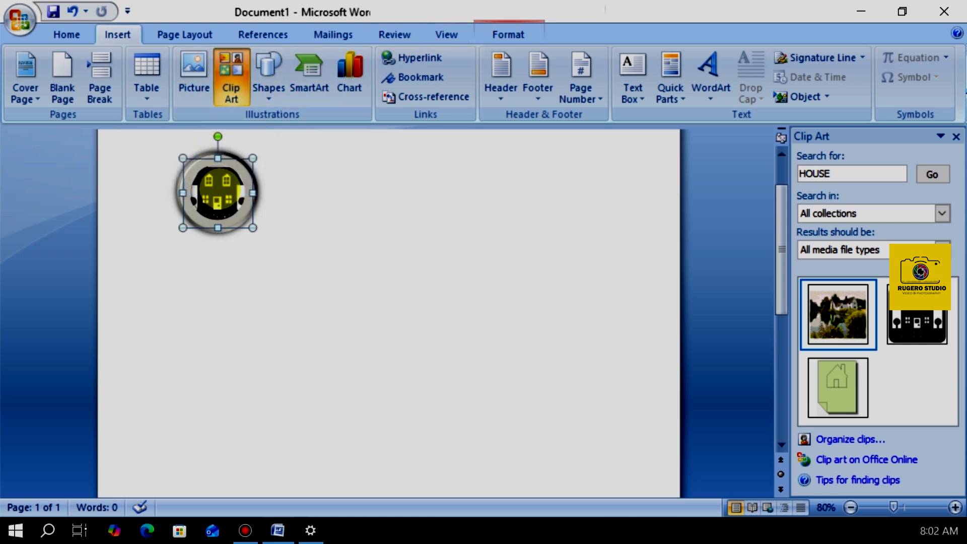
key("Delete")
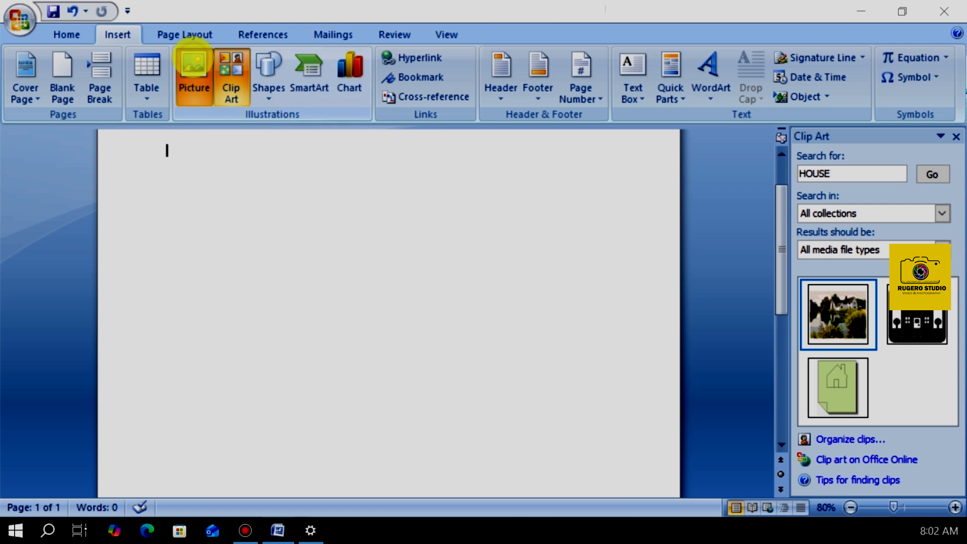
left_click(193, 65)
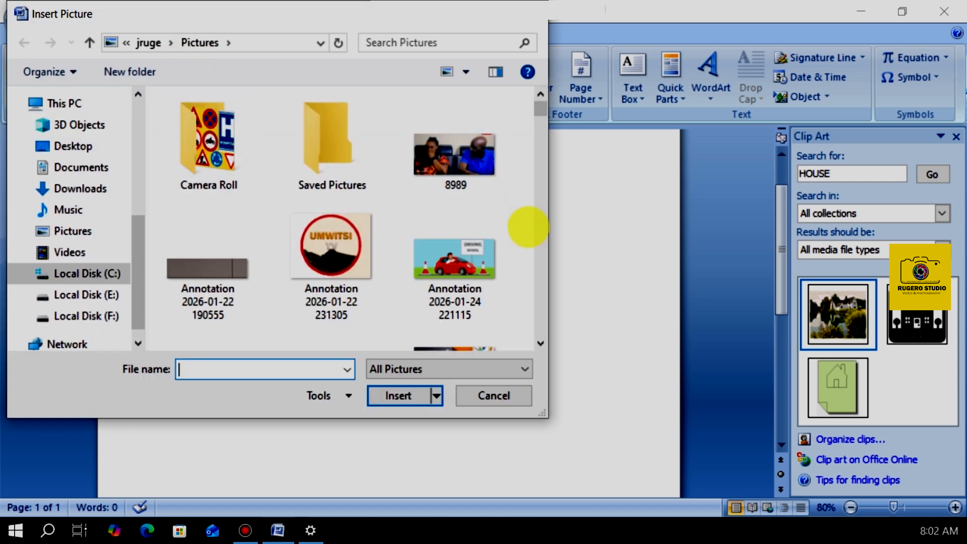
mouse_move(540, 109)
left_mouse_down()
mouse_move(538, 348)
mouse_move(525, 243)
mouse_move(526, 258)
left_mouse_up()
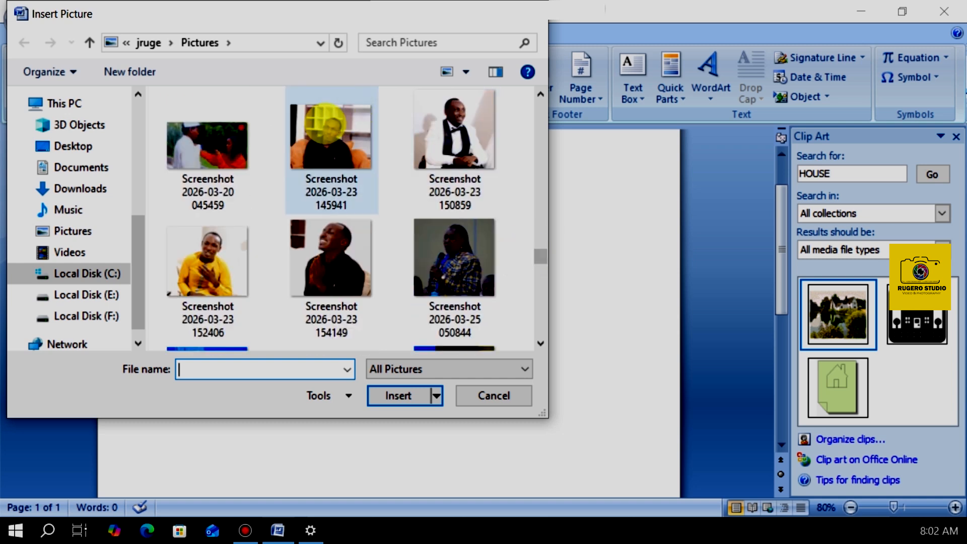
left_click(344, 327)
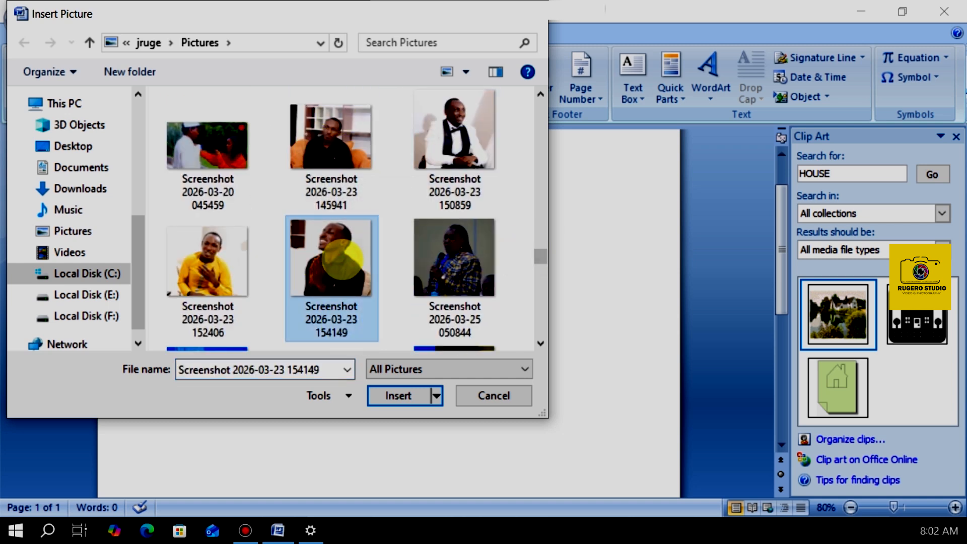
left_click(423, 396)
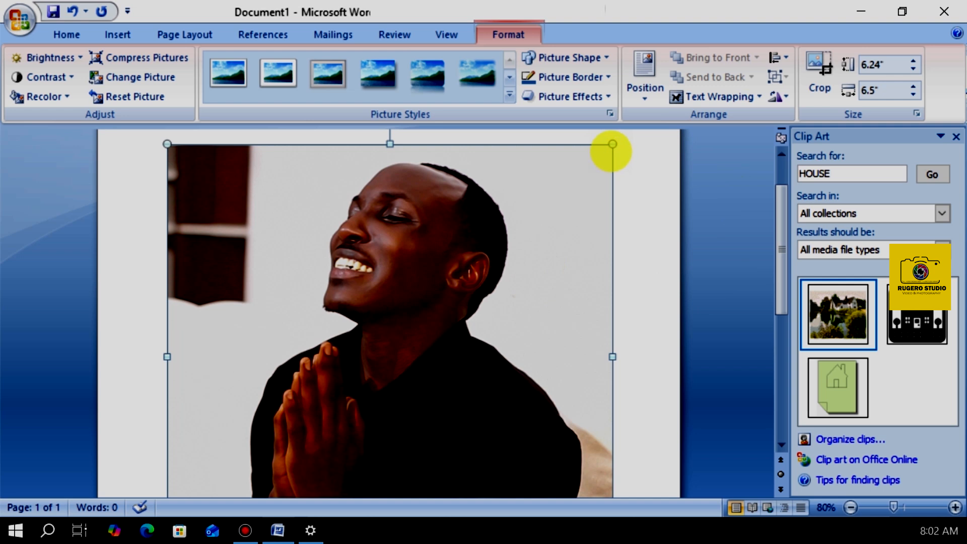
left_click_drag(612, 143, 432, 249)
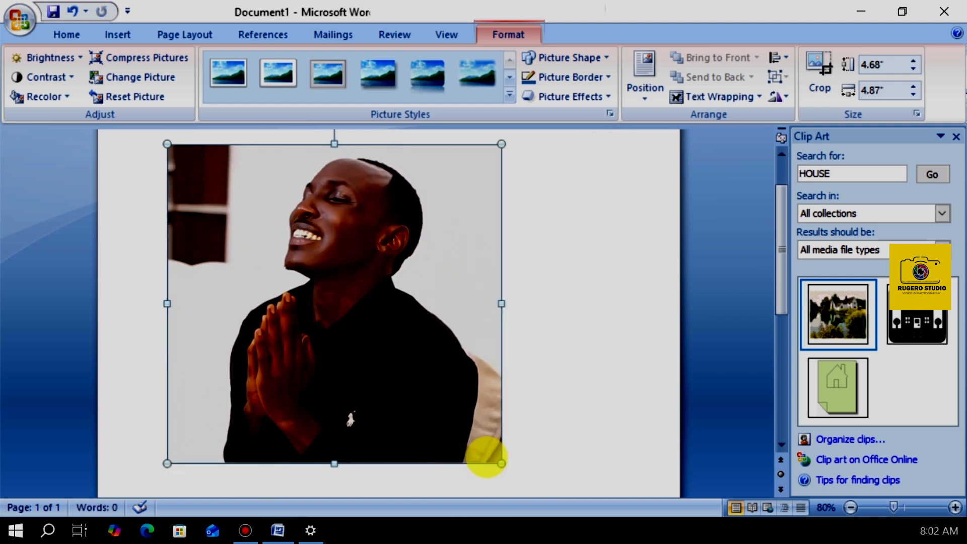
left_click_drag(501, 462, 413, 312)
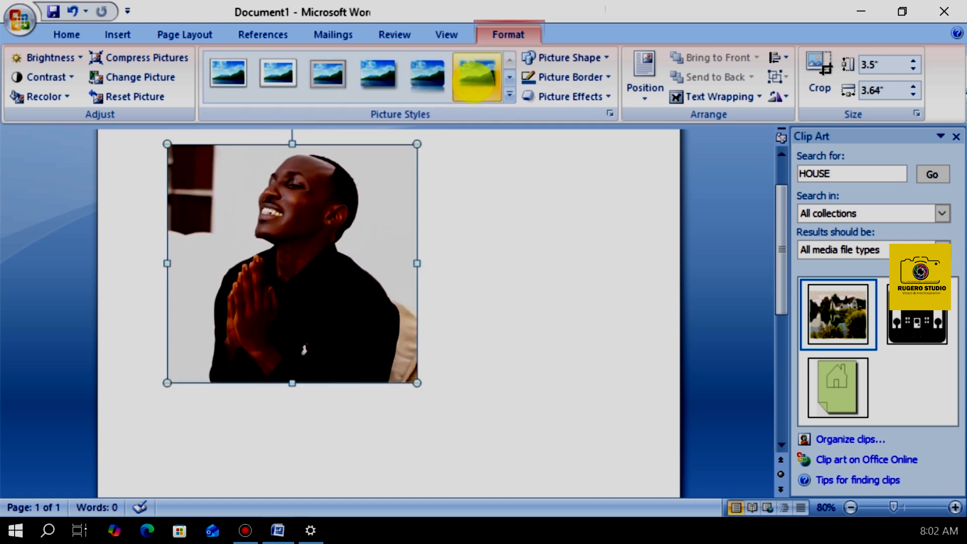
Set the inserted photo's picture shape to the plain rectangle.
left_click(507, 96)
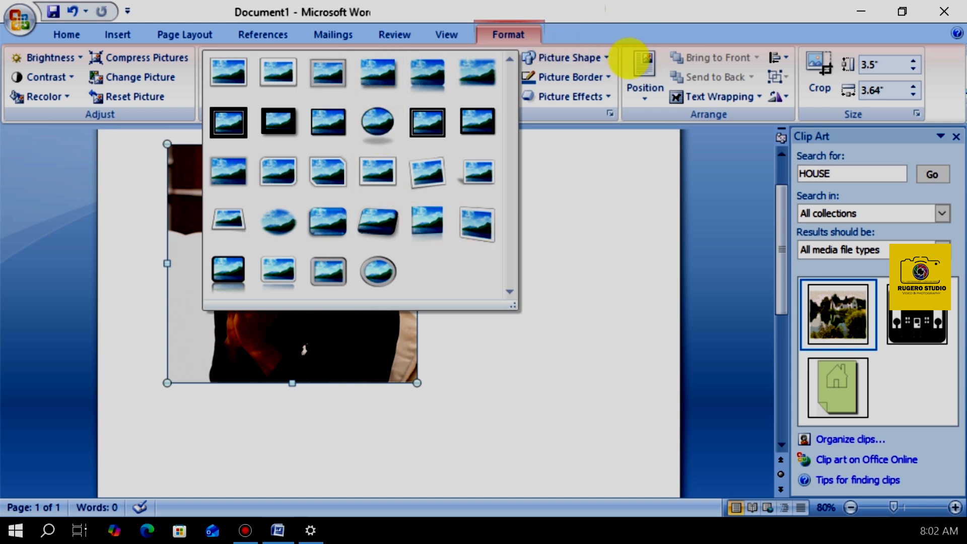
left_click(606, 57)
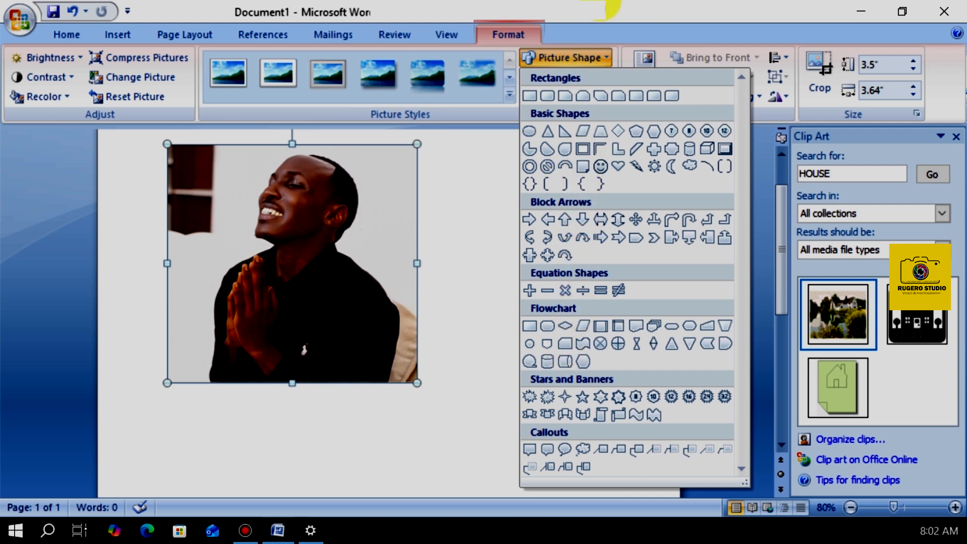
left_click(621, 8)
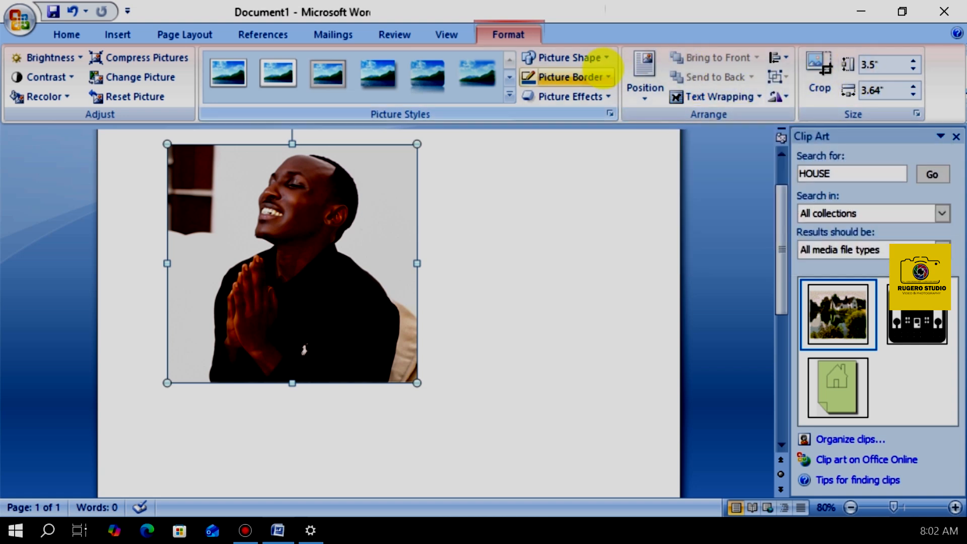
left_click(606, 57)
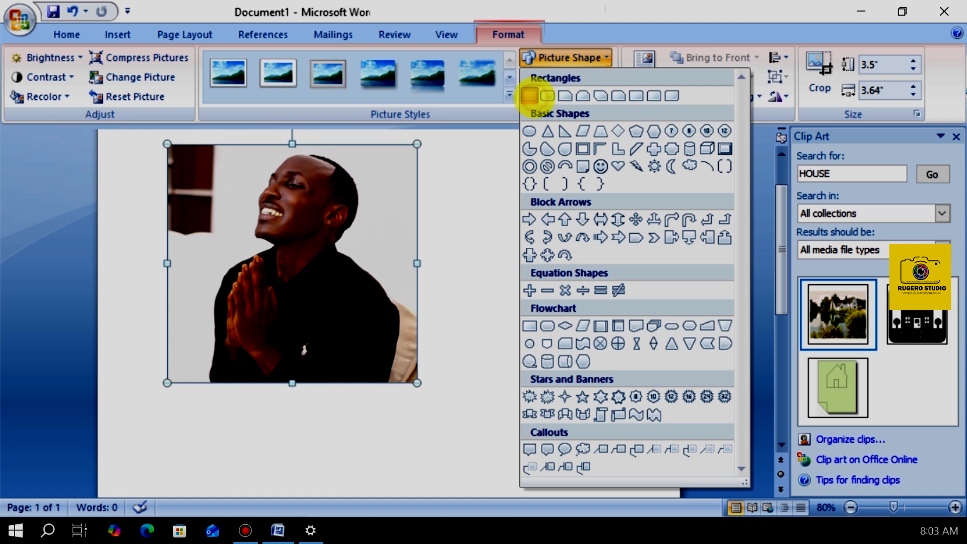
left_click(529, 96)
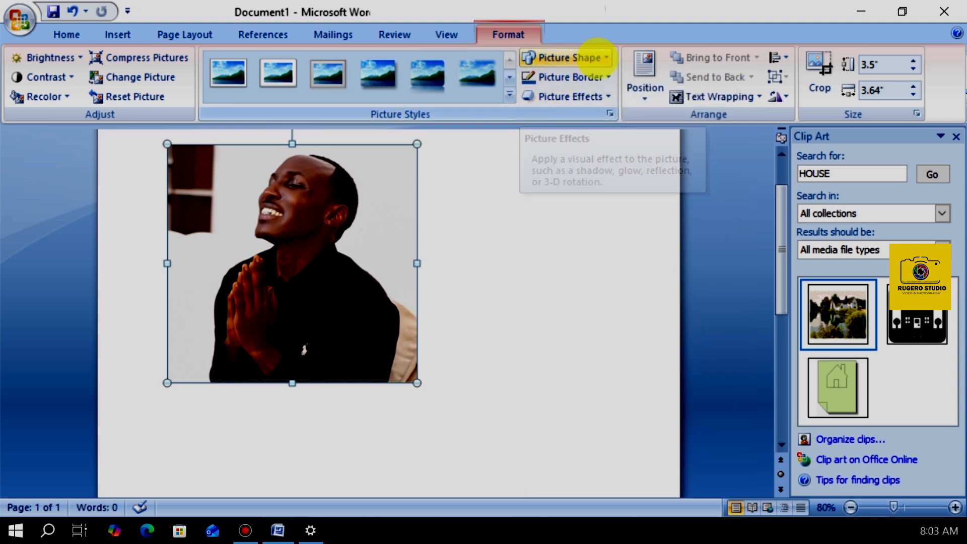
Shrink the photo to about 2.41" high by 2.51" wide and apply the grey metal frame picture style.
left_click_drag(417, 145, 340, 243)
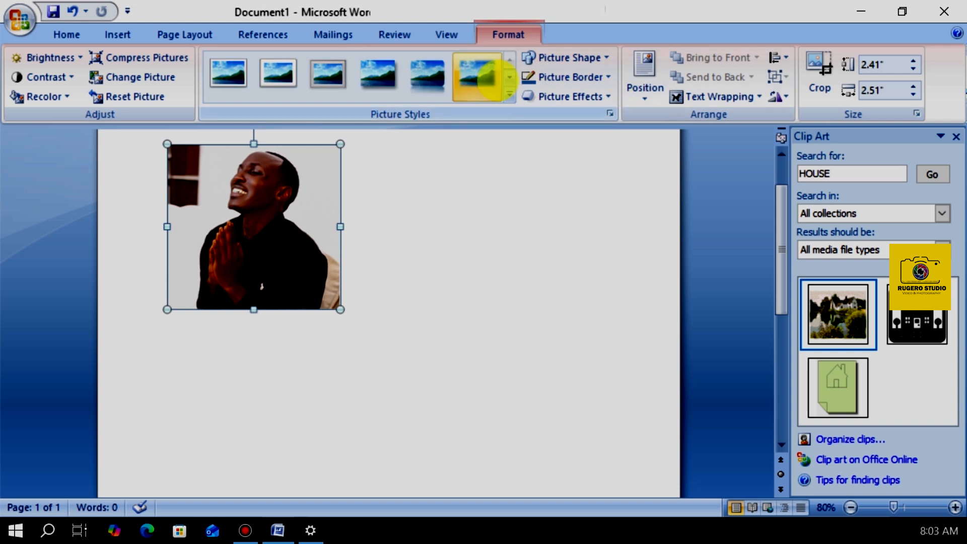
left_click(328, 75)
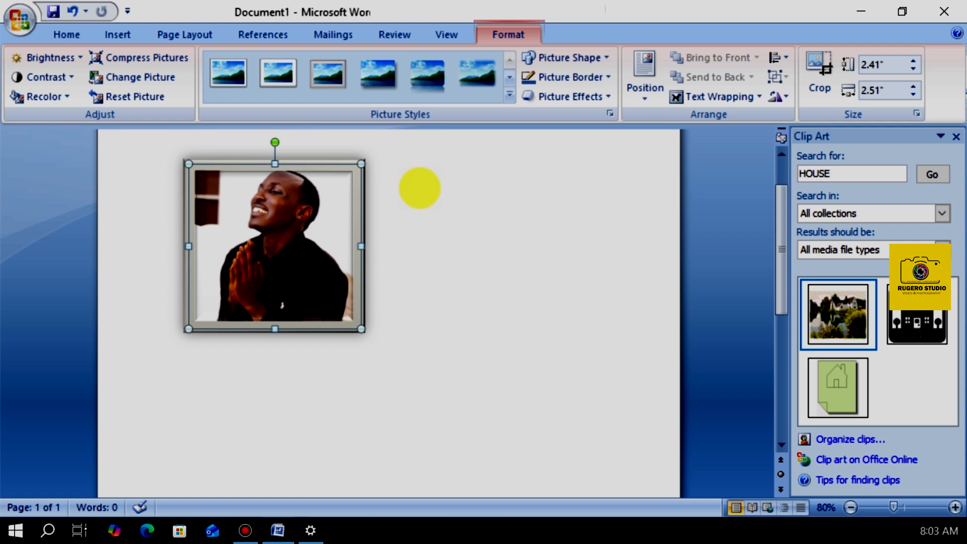
left_click(419, 188)
left_click(355, 174)
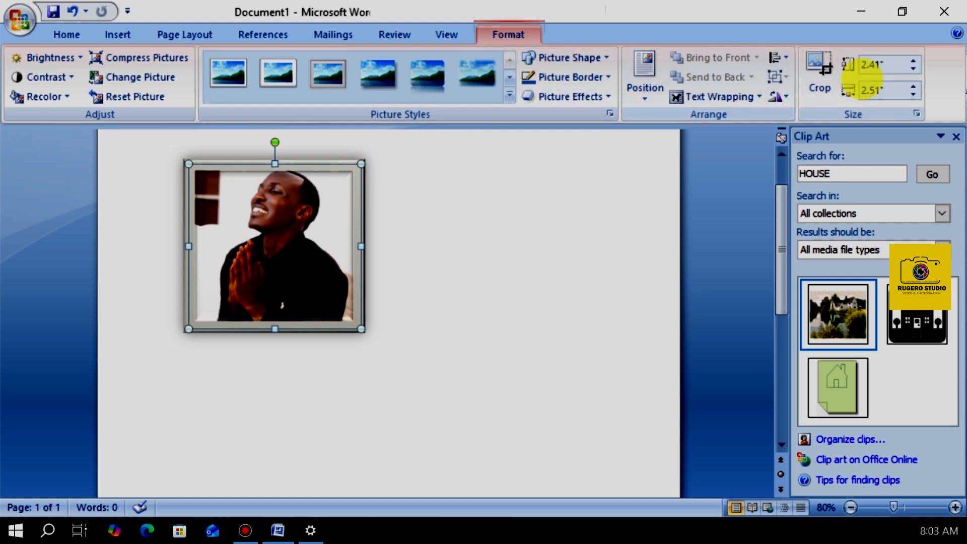
Try cropping the framed photo from its right edge to about 1.37" wide, and undo the crop.
left_click(822, 72)
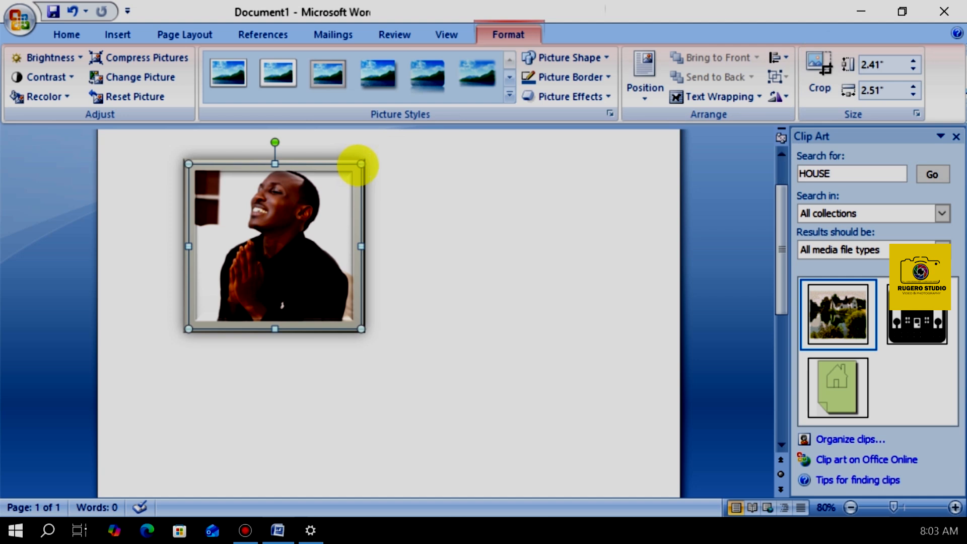
mouse_move(361, 163)
left_mouse_down()
mouse_move(320, 194)
mouse_move(358, 162)
mouse_move(402, 147)
mouse_move(362, 164)
left_mouse_up()
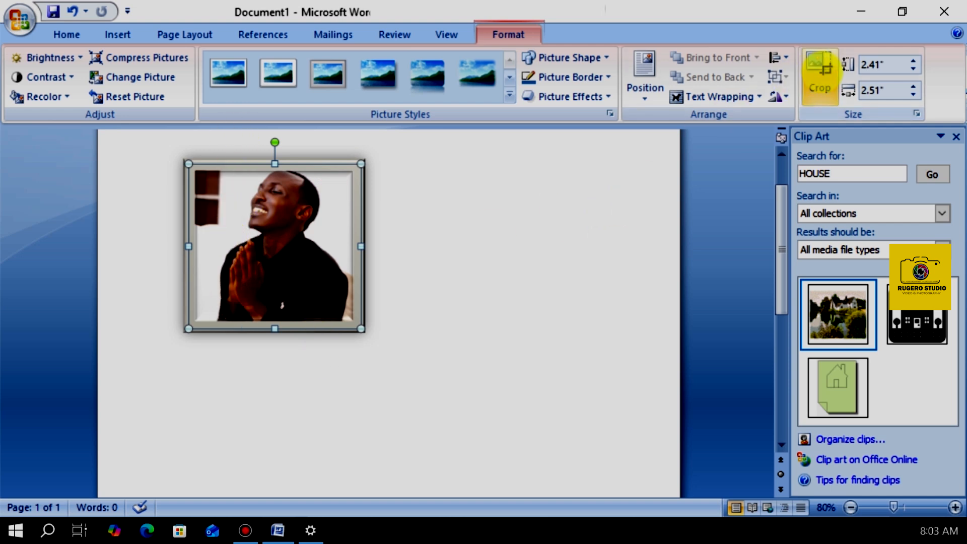
left_click(819, 96)
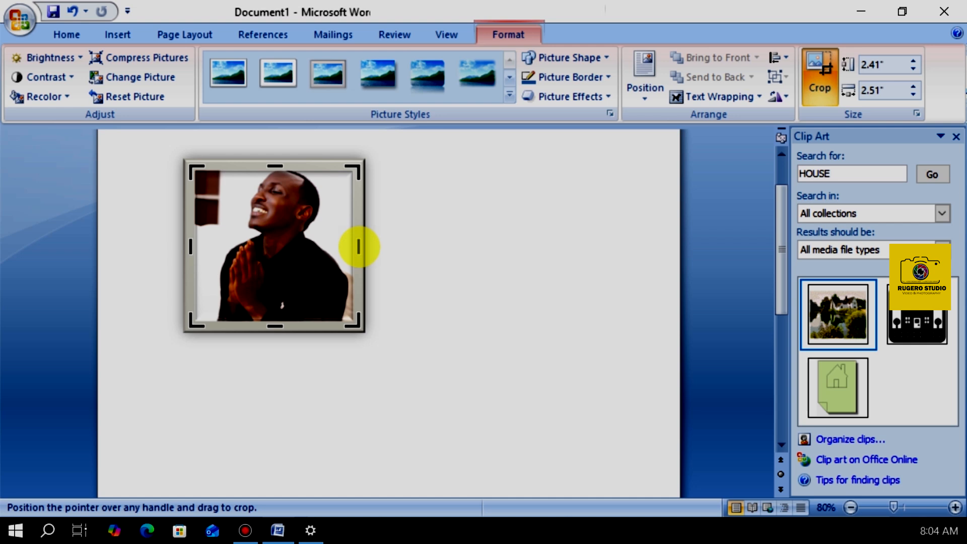
left_click_drag(359, 247, 282, 221)
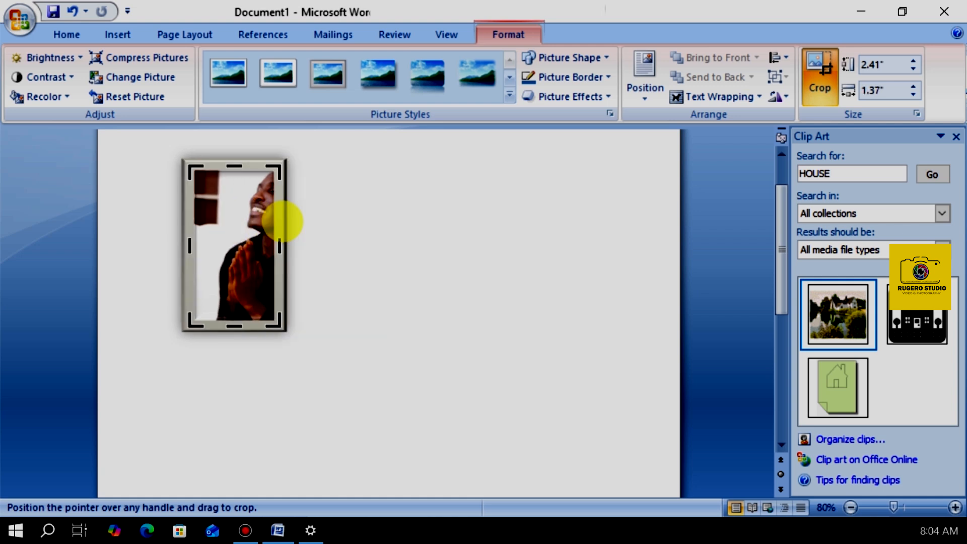
key("ctrl+z")
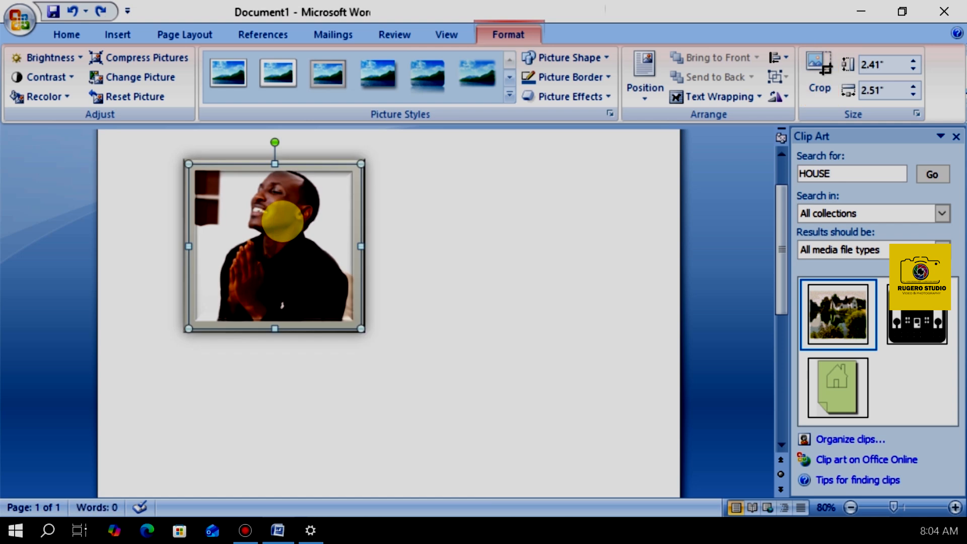
mouse_move(188, 246)
left_mouse_down()
mouse_move(204, 242)
mouse_move(186, 244)
left_mouse_up()
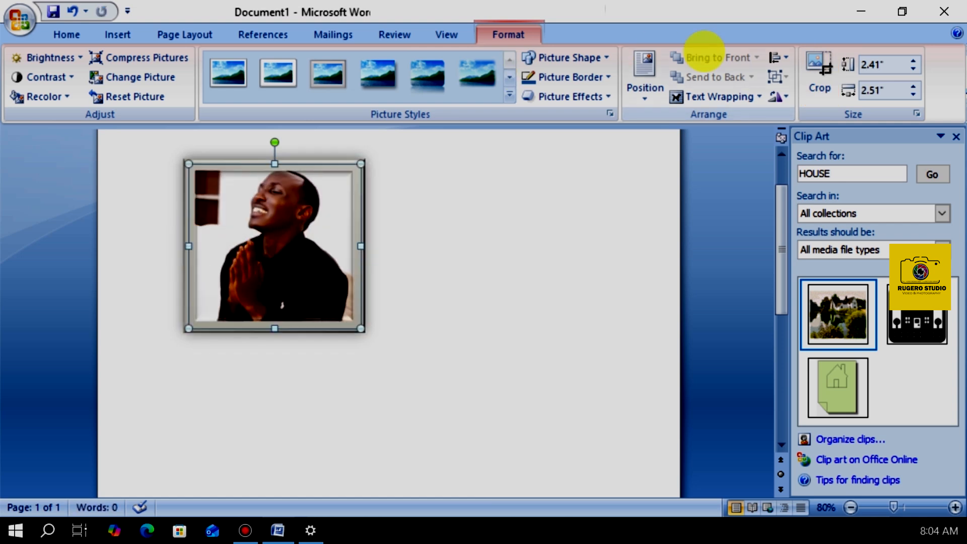
Crop the framed photo from its left, right and bottom edges to about 2.21" high by 1.63" wide.
left_click(820, 73)
left_click_drag(190, 247, 221, 249)
left_click_drag(321, 245, 297, 245)
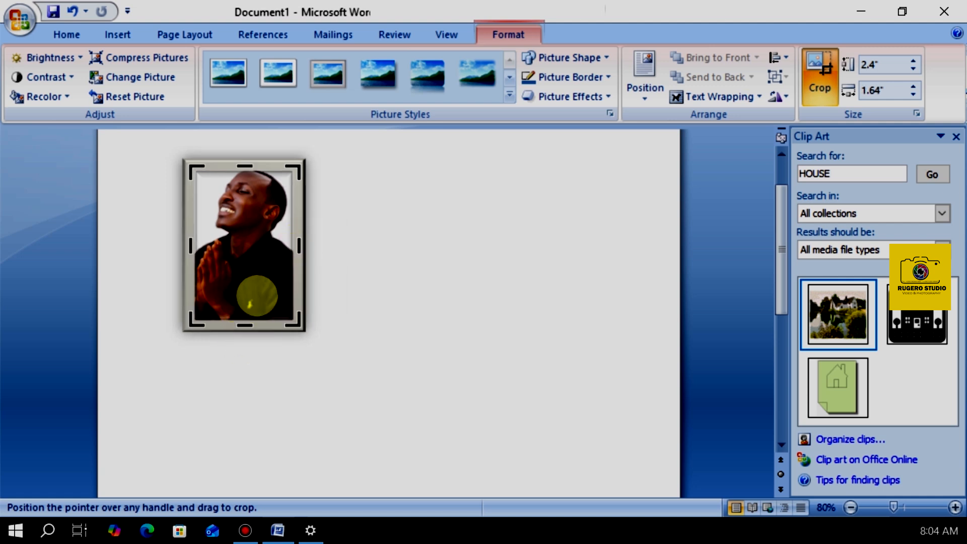
left_click_drag(244, 325, 244, 313)
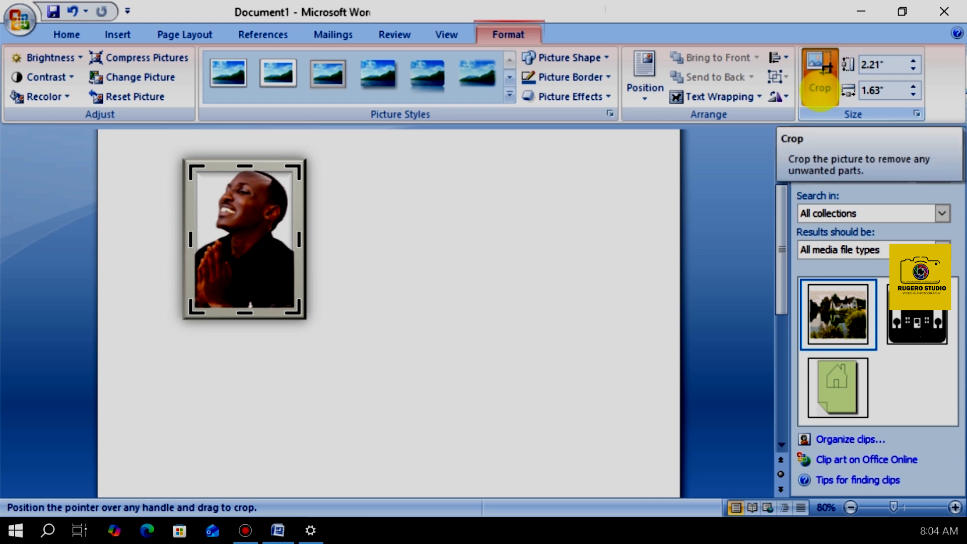
left_click(820, 79)
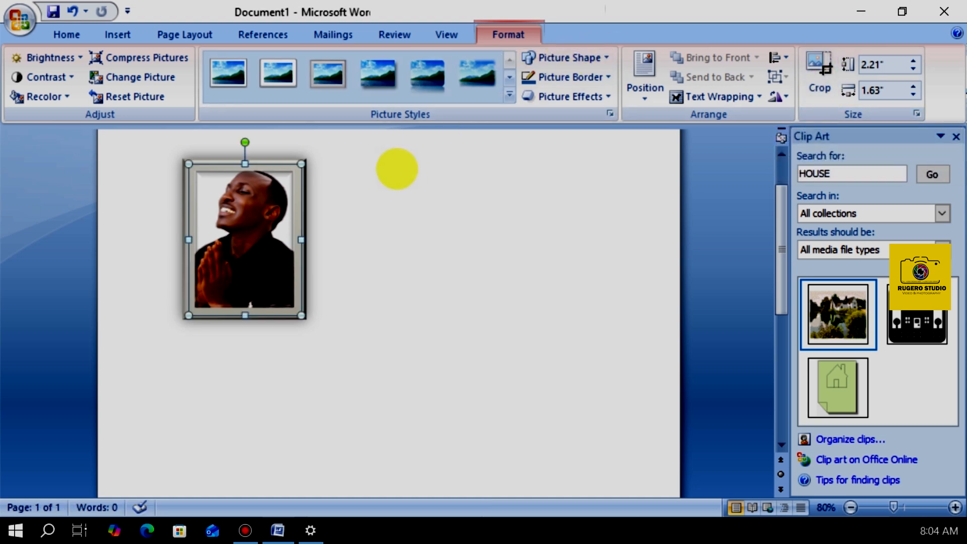
left_click(361, 182)
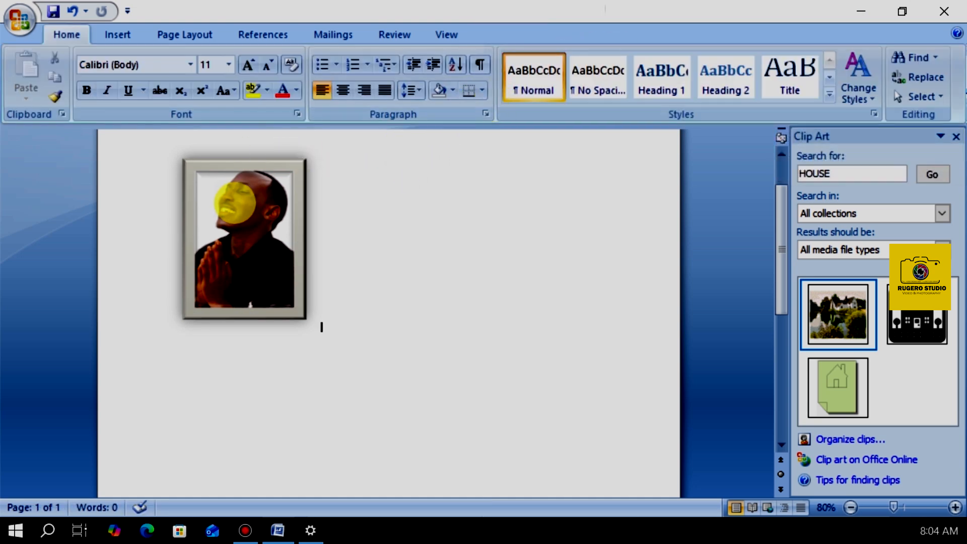
Try a yellow and a light blue border color on the cropped photo.
left_click(235, 201)
left_click(117, 35)
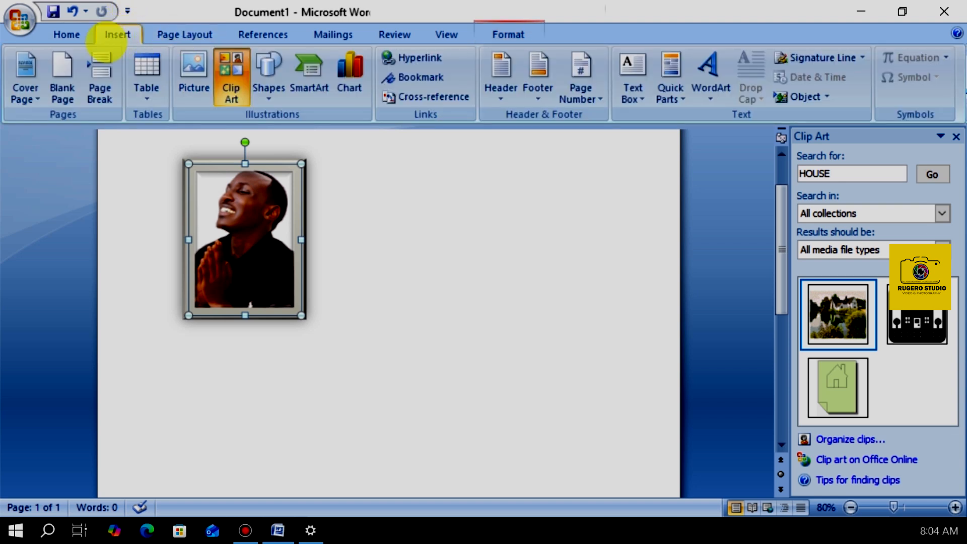
left_click(194, 70)
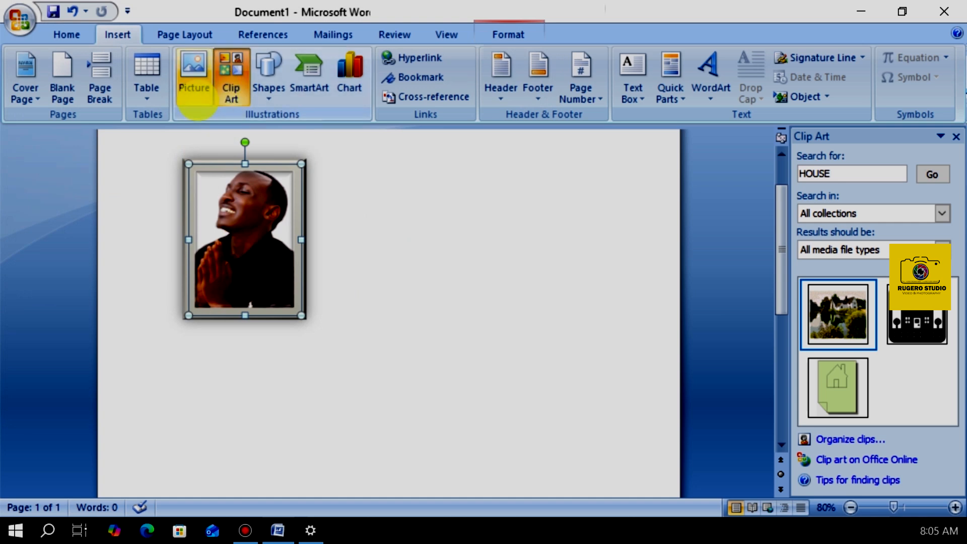
left_click(508, 33)
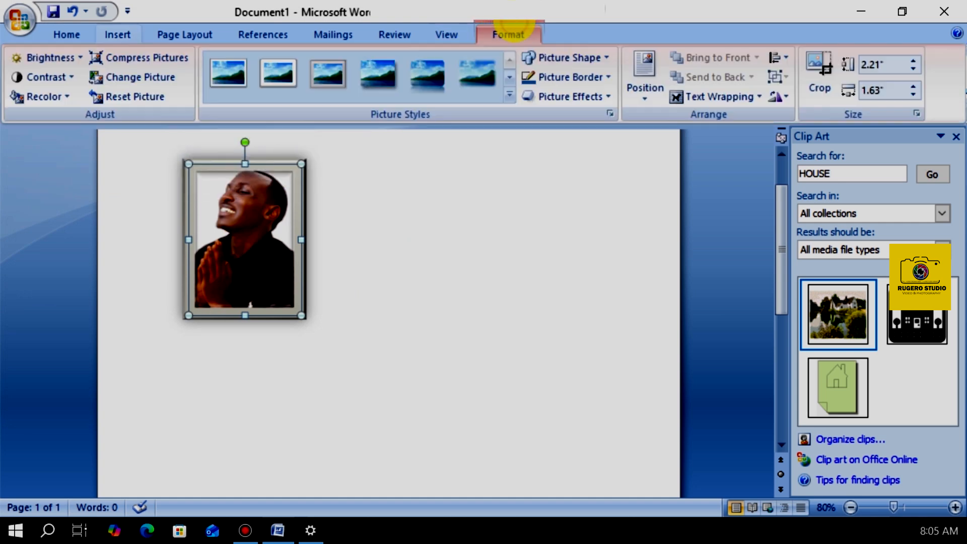
left_click(608, 78)
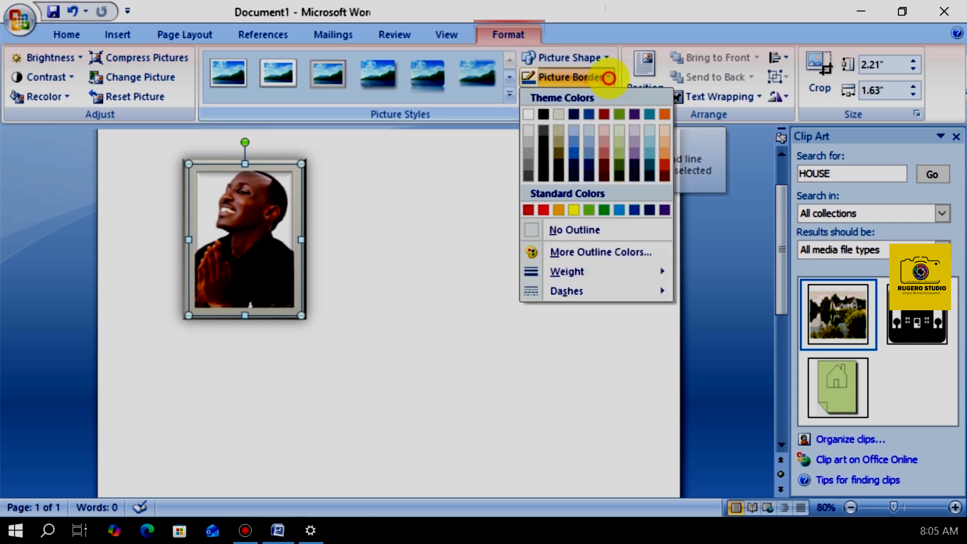
left_click(575, 208)
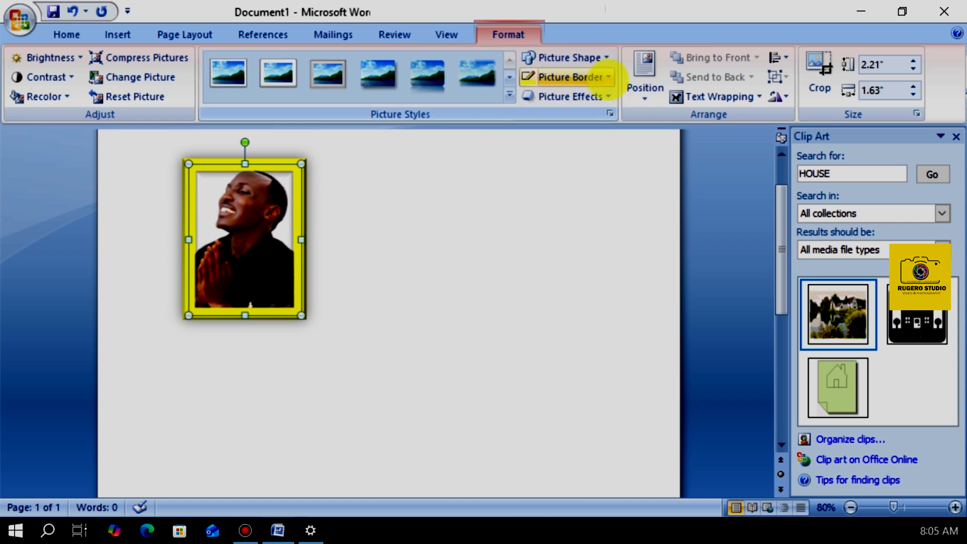
left_click(606, 76)
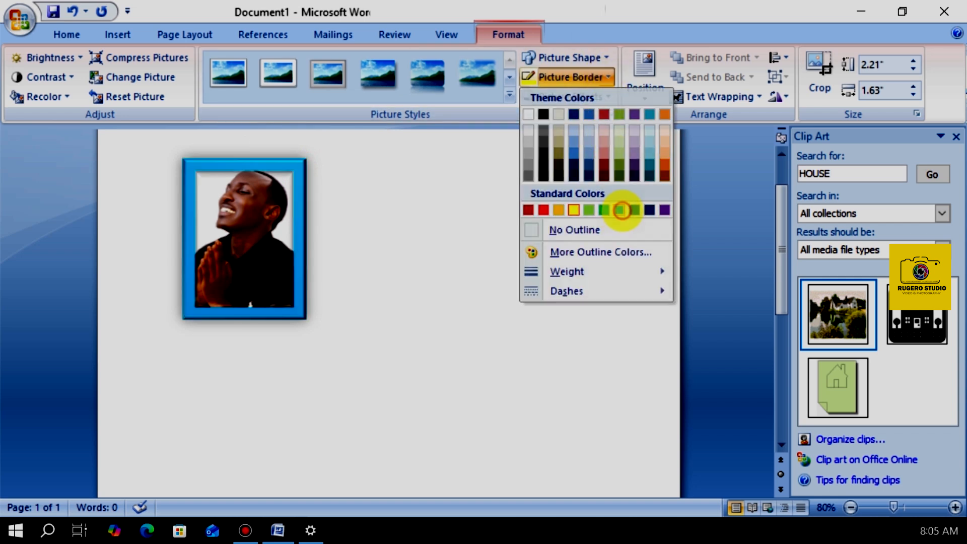
left_click(619, 209)
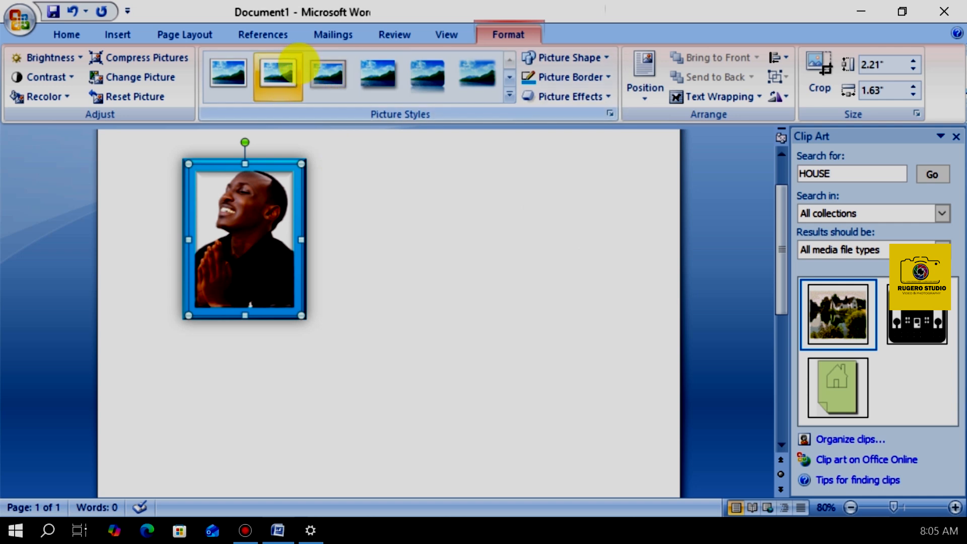
Reapply the grey metal frame style to the photo and color its border yellow.
left_click(322, 76)
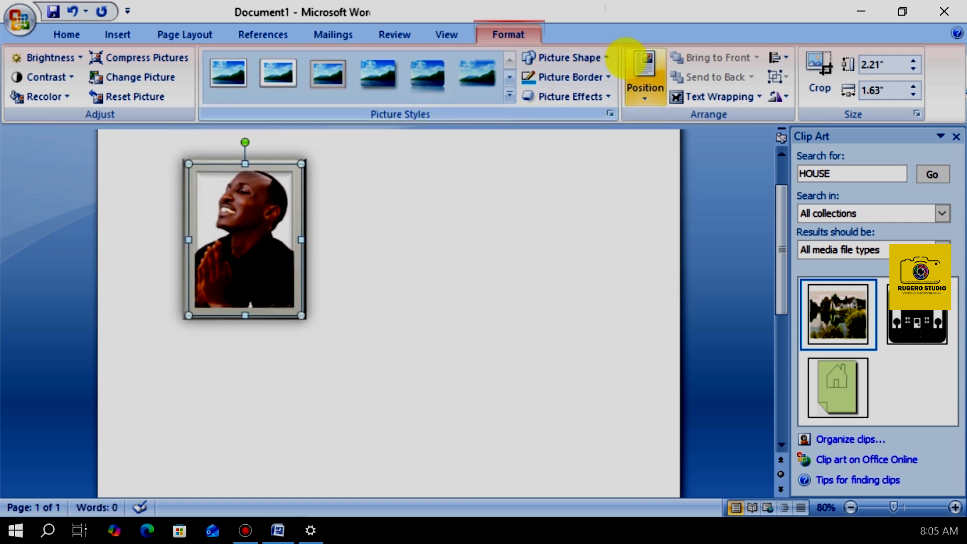
left_click(608, 76)
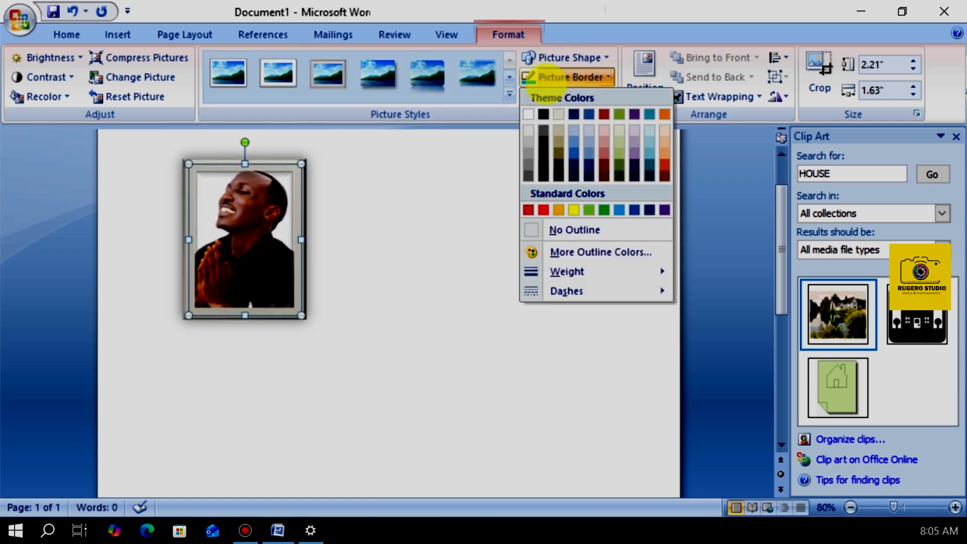
left_click(574, 210)
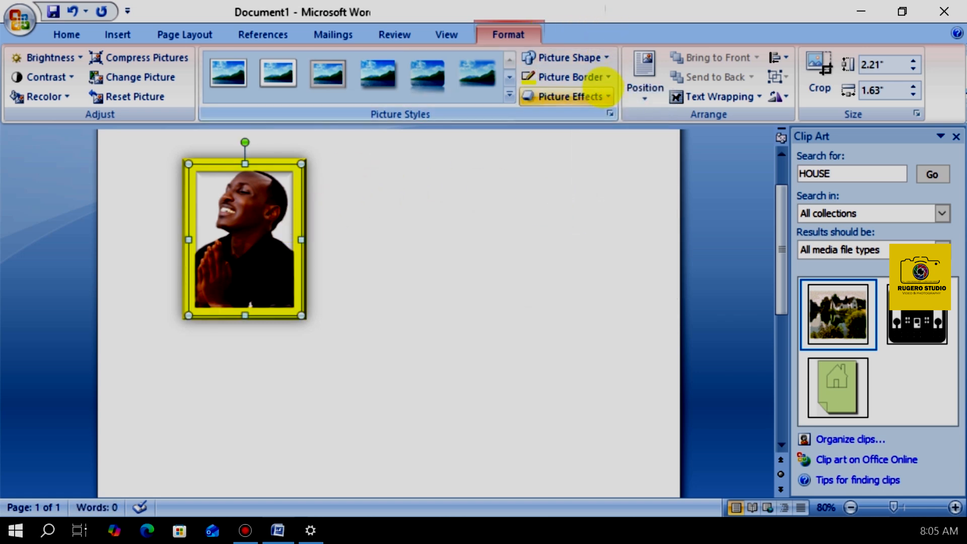
Examine the picture effects available for the framed photo, including Glow, Soft Edges, Bevel and 3-D Rotation.
left_click(602, 97)
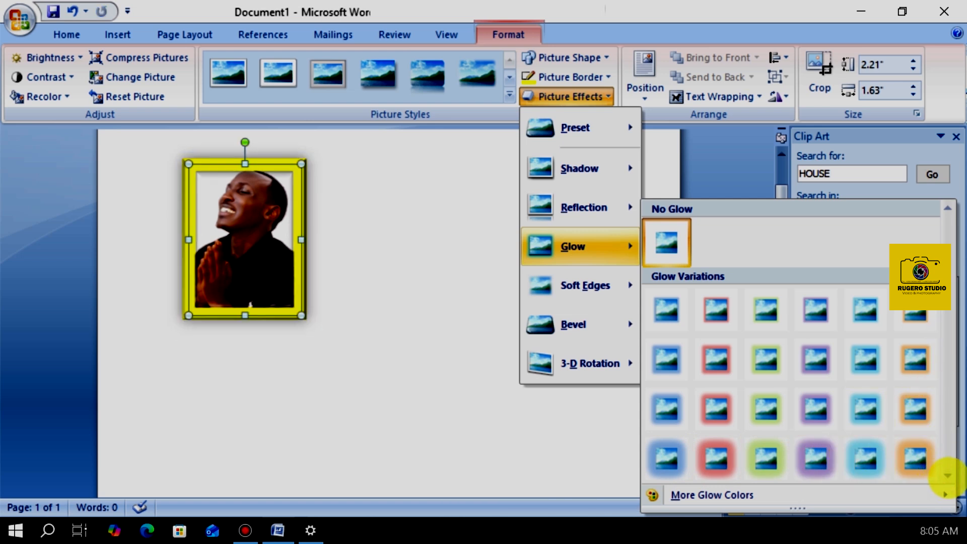
mouse_move(586, 286)
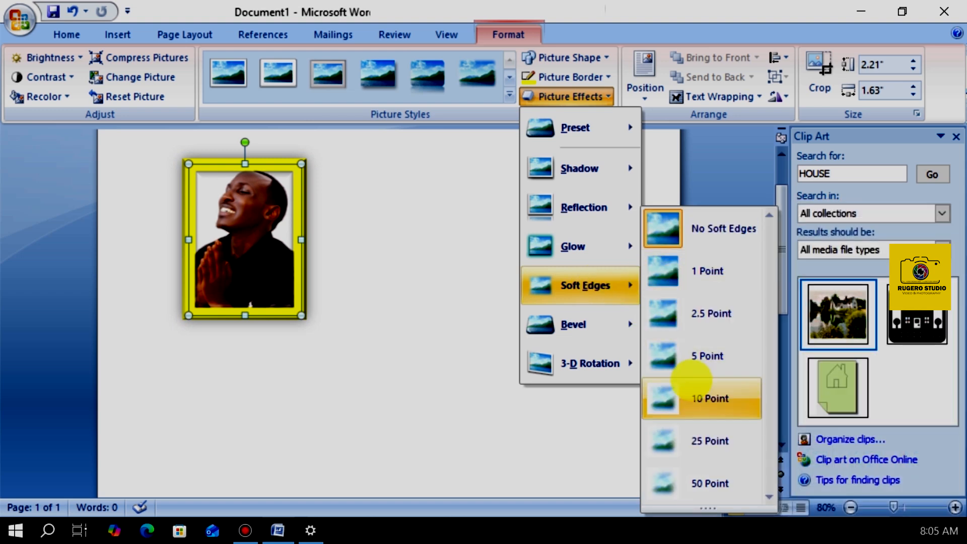
mouse_move(599, 324)
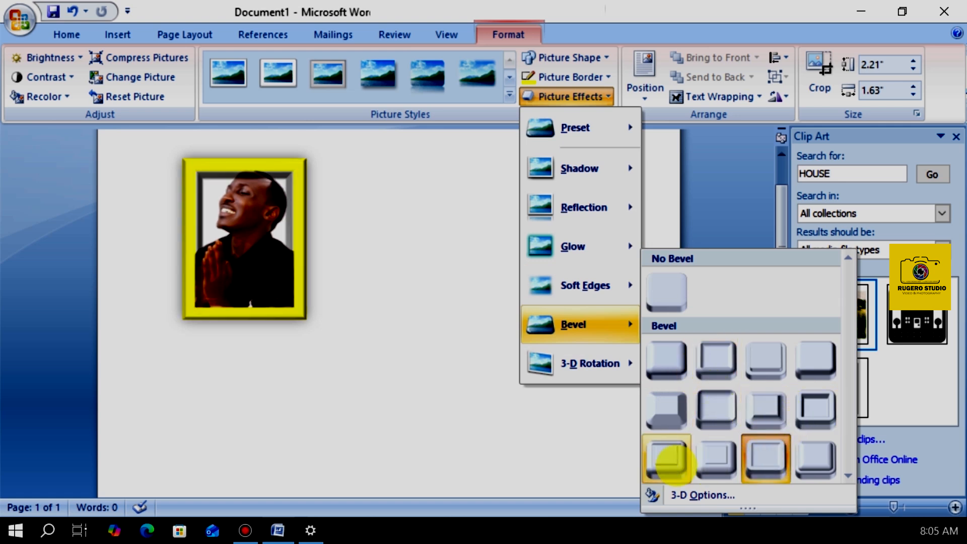
mouse_move(582, 363)
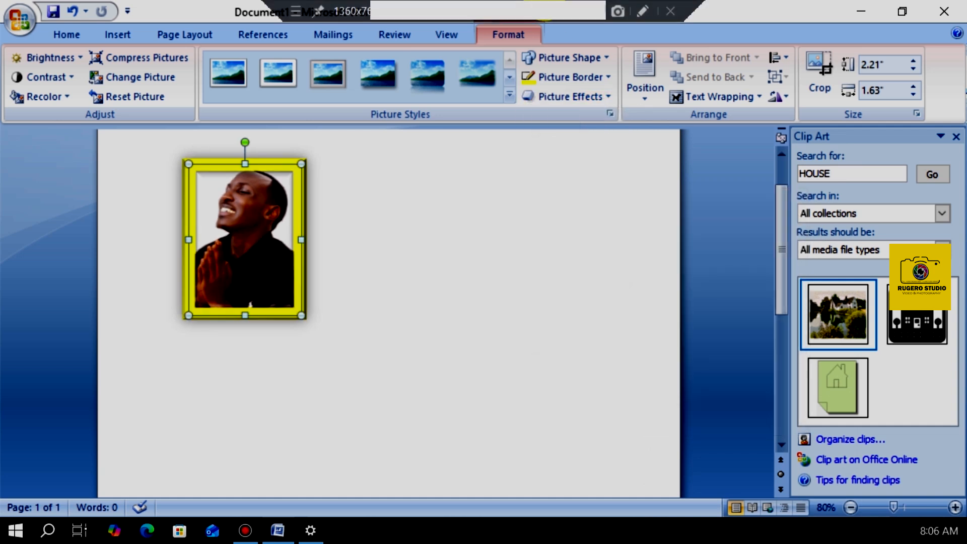
Search the clip art collections for "cow".
left_click(118, 34)
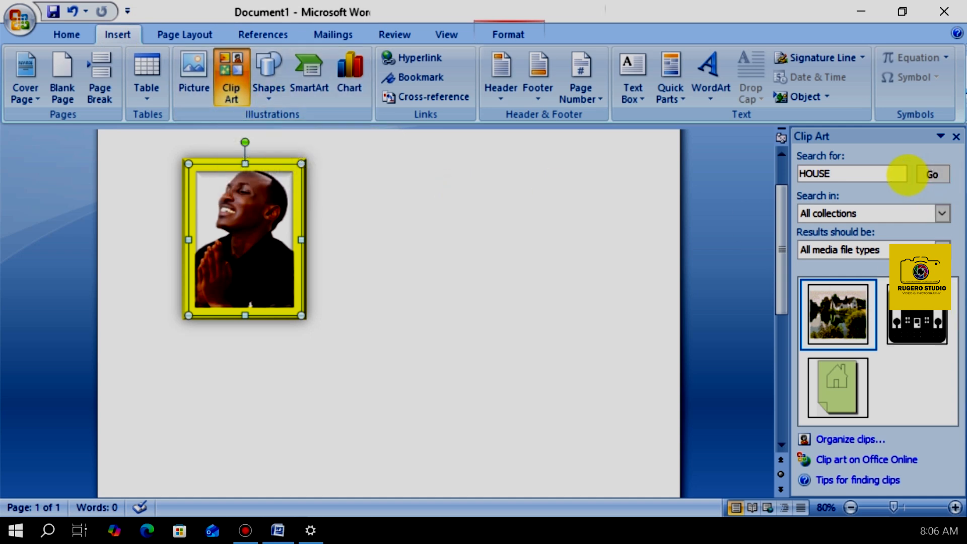
left_click(876, 168)
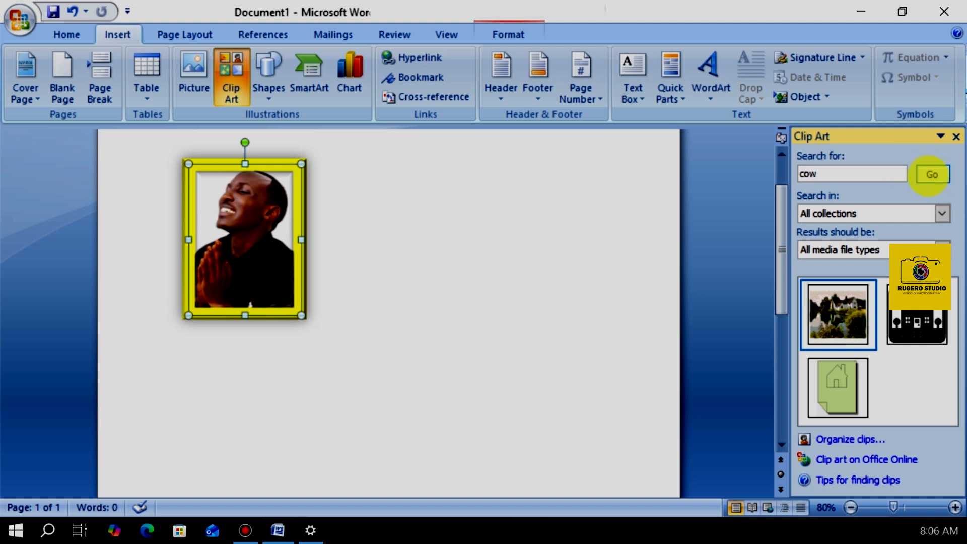
left_click(932, 174)
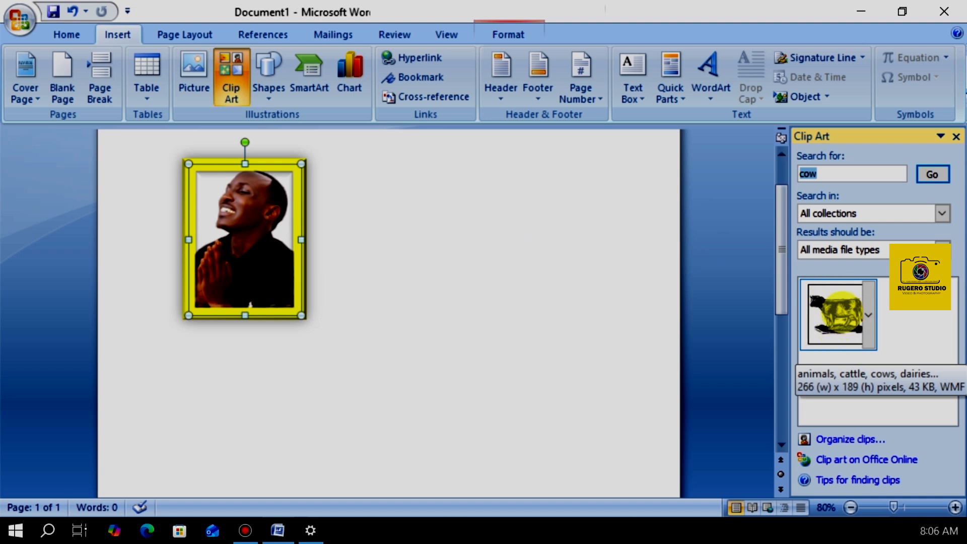
Insert the cow clip art from the search results next to the yellow-framed photo.
left_click(837, 310)
left_click_drag(414, 250, 516, 242)
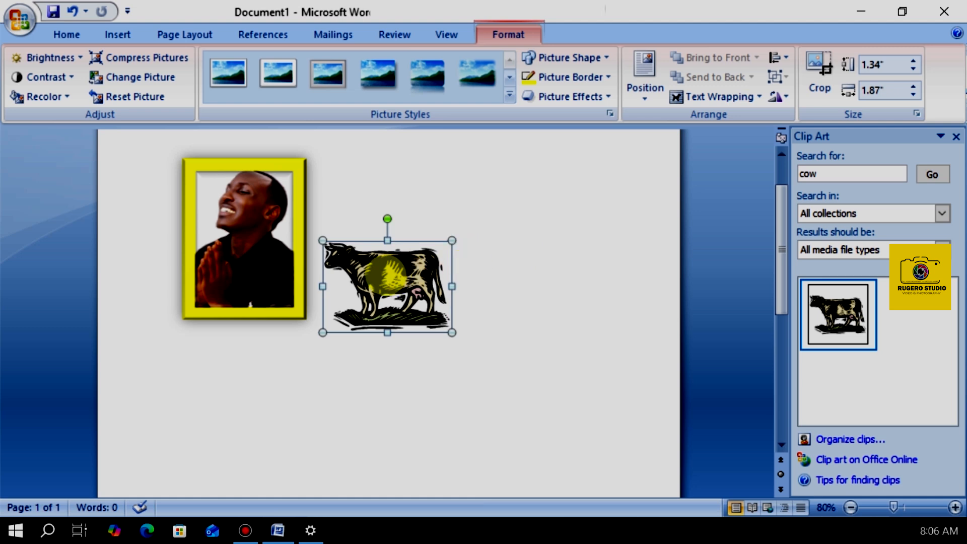
left_click_drag(382, 274, 413, 200)
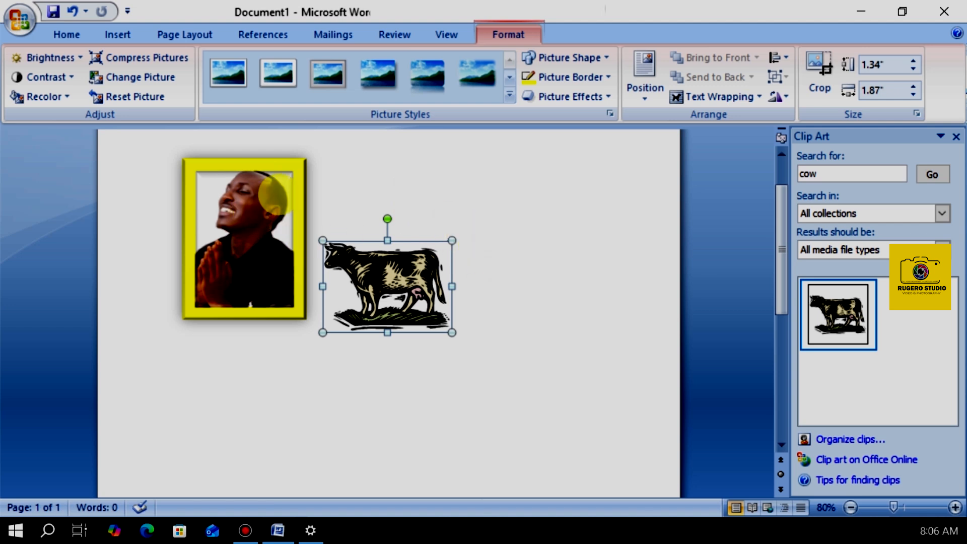
Delete the yellow-framed photo from the document.
left_click(298, 204)
key("Delete")
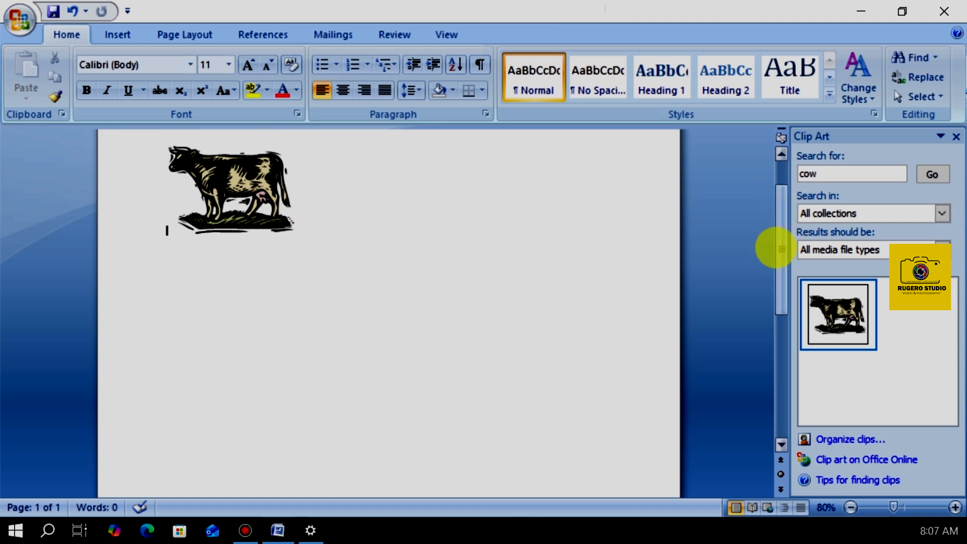
left_click_drag(780, 255, 782, 214)
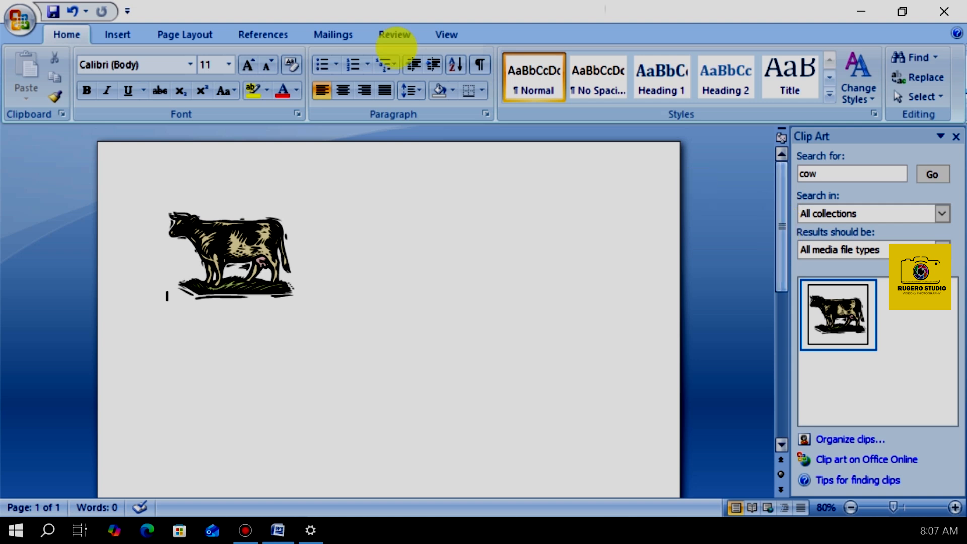
Clear the clip art search text and delete the cow picture from the page.
left_click(117, 34)
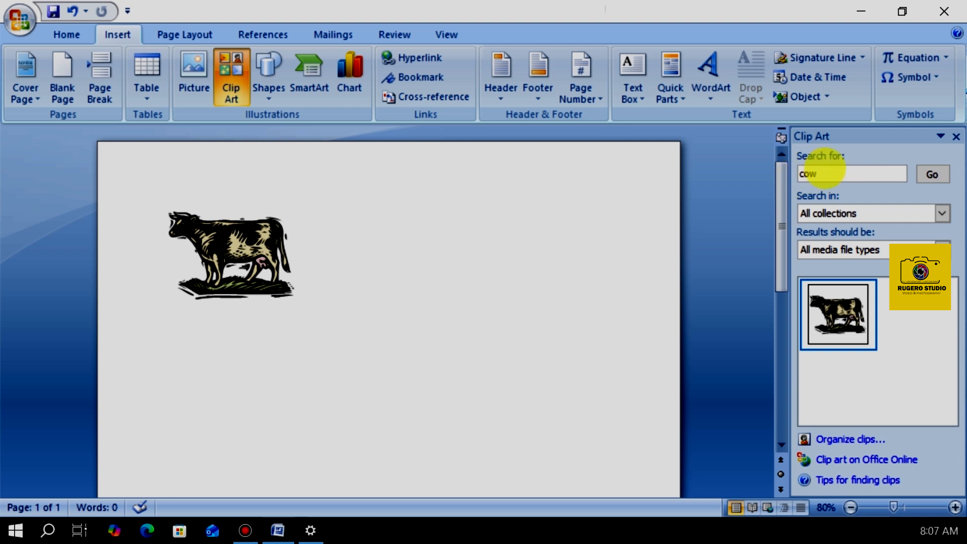
left_click(825, 170)
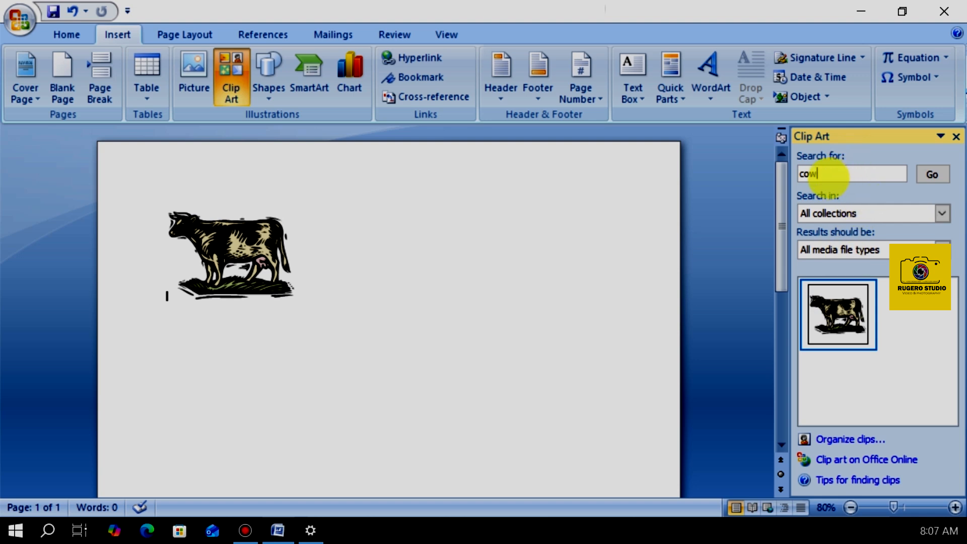
key("BackSpace")
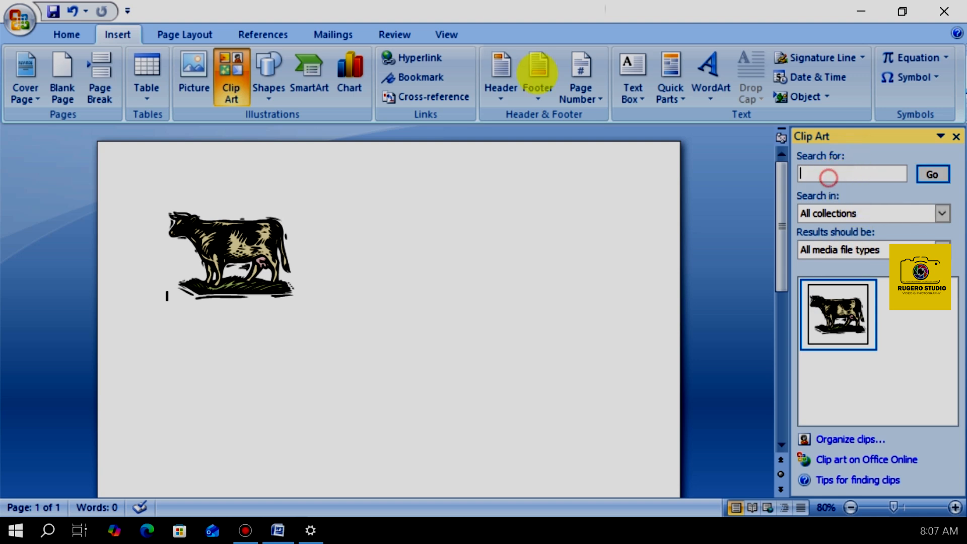
left_click(237, 238)
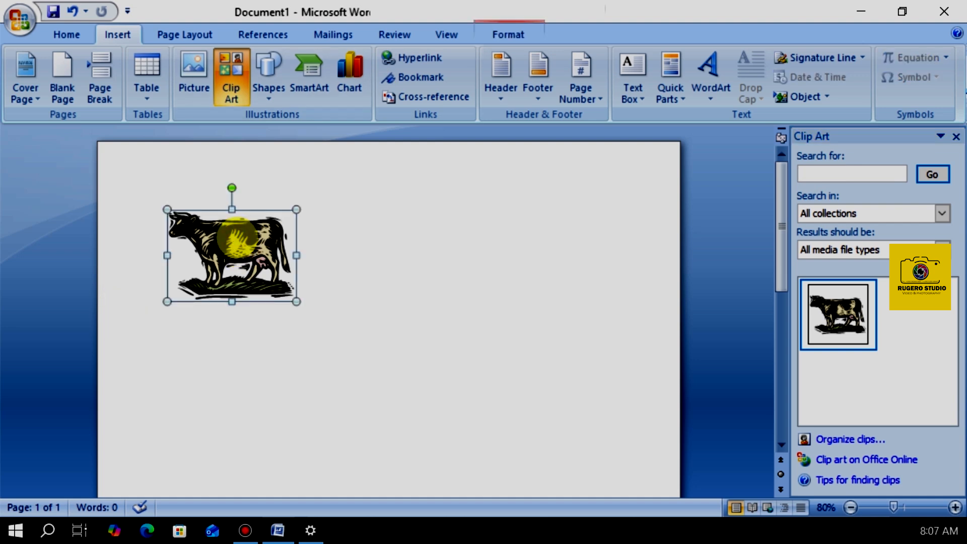
key("Delete")
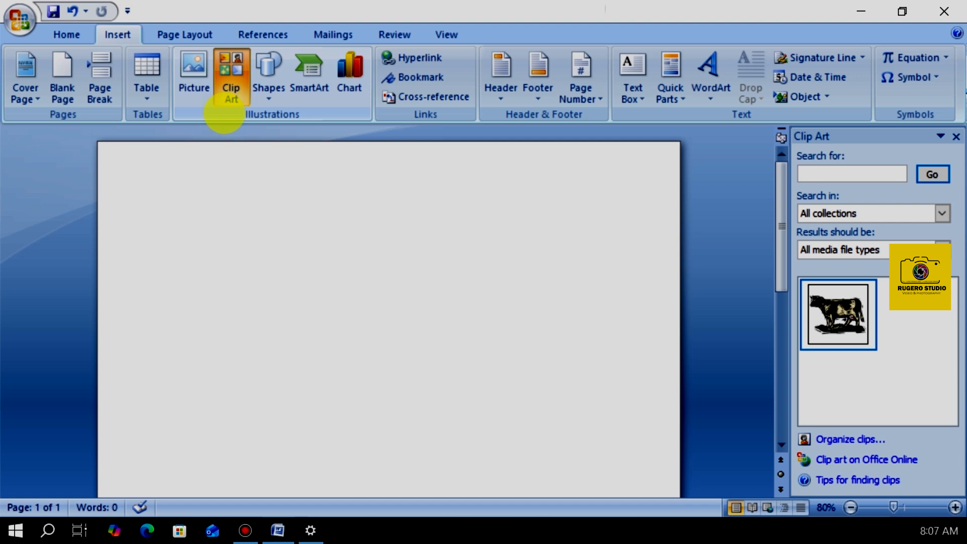
Look over the available shapes and dismiss the clip art search.
left_click(270, 97)
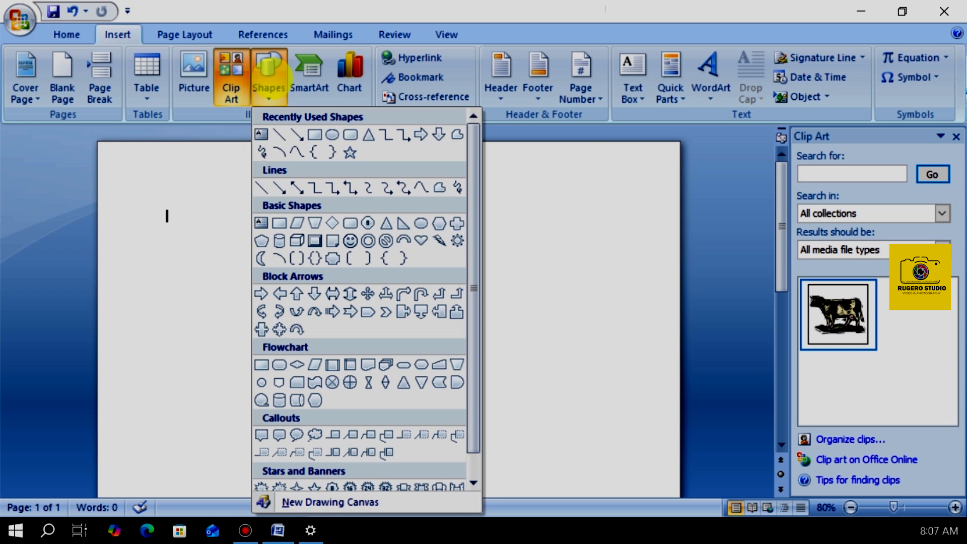
left_click(270, 92)
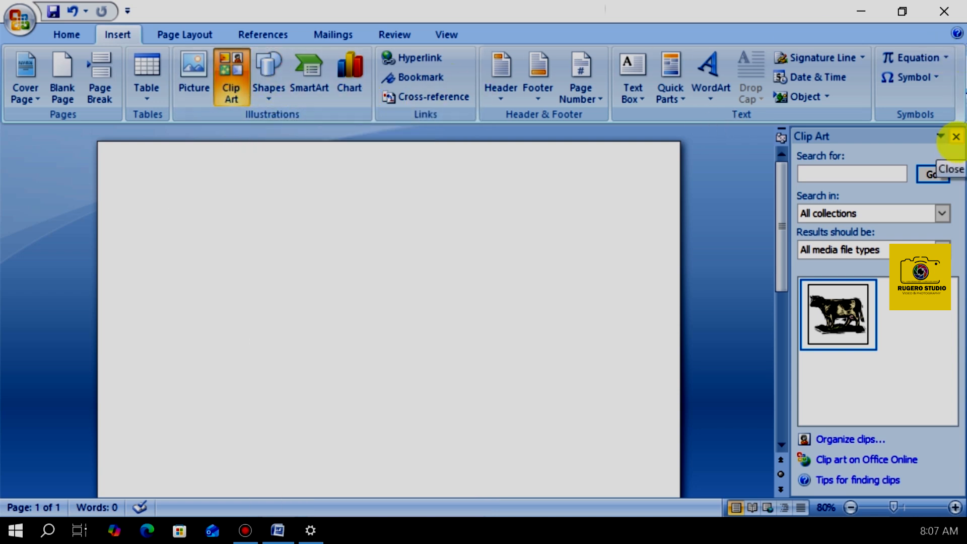
left_click(956, 138)
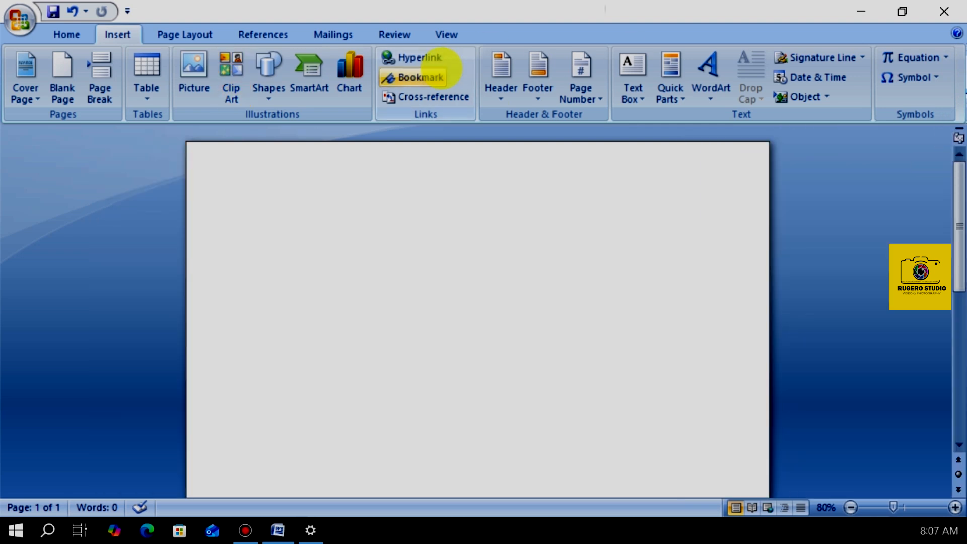
Draw a wavy Punched Tape flowchart shape about 1.69" high and 3.04" wide near the start of the page.
left_click(268, 91)
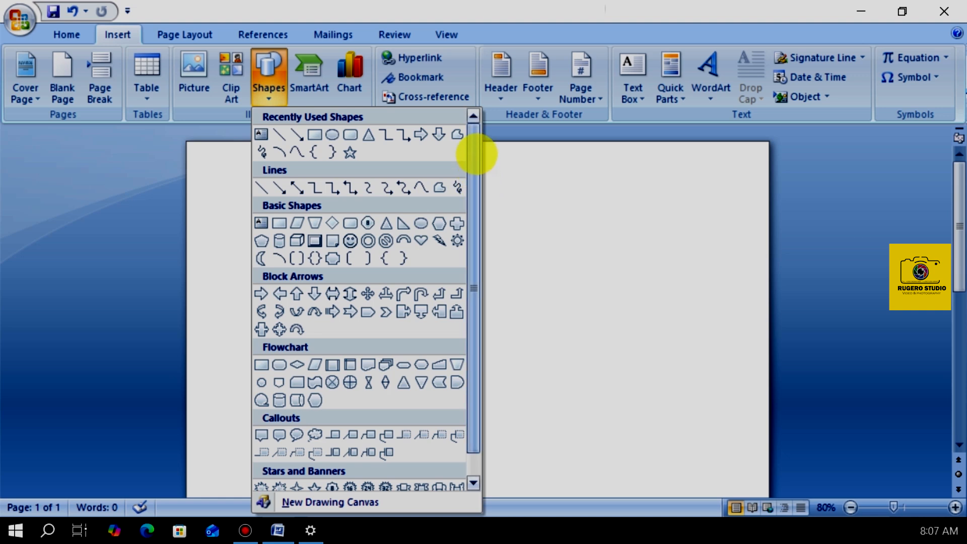
left_click_drag(476, 151, 470, 221)
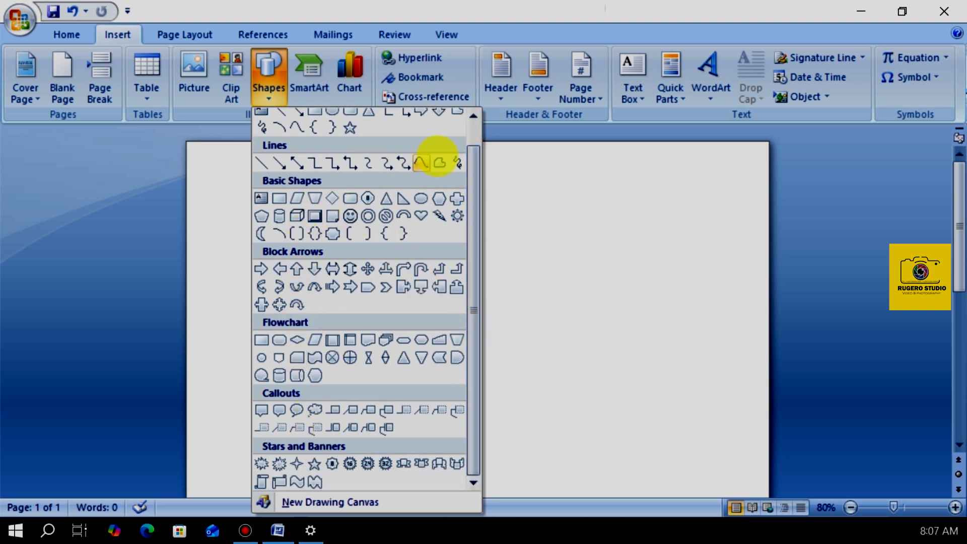
left_click_drag(473, 316, 480, 180)
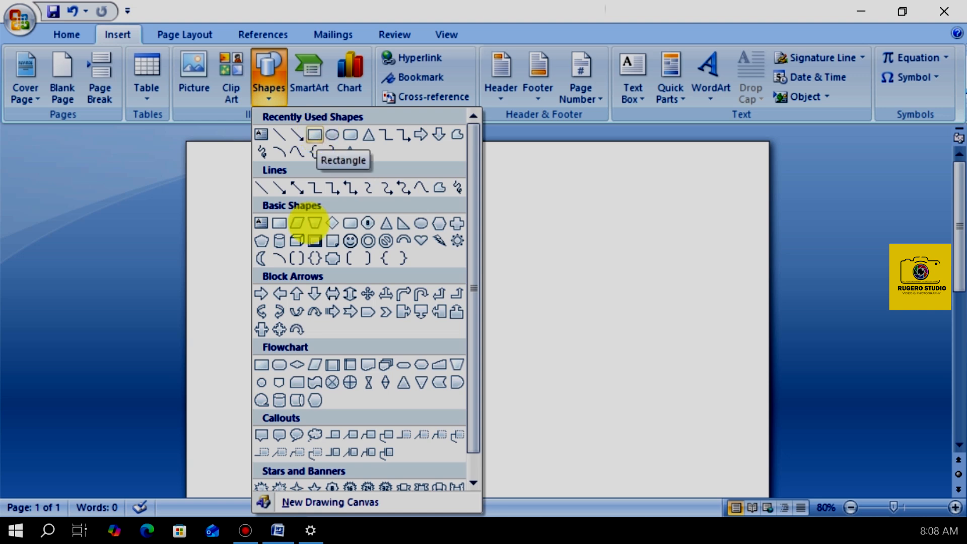
left_click(315, 382)
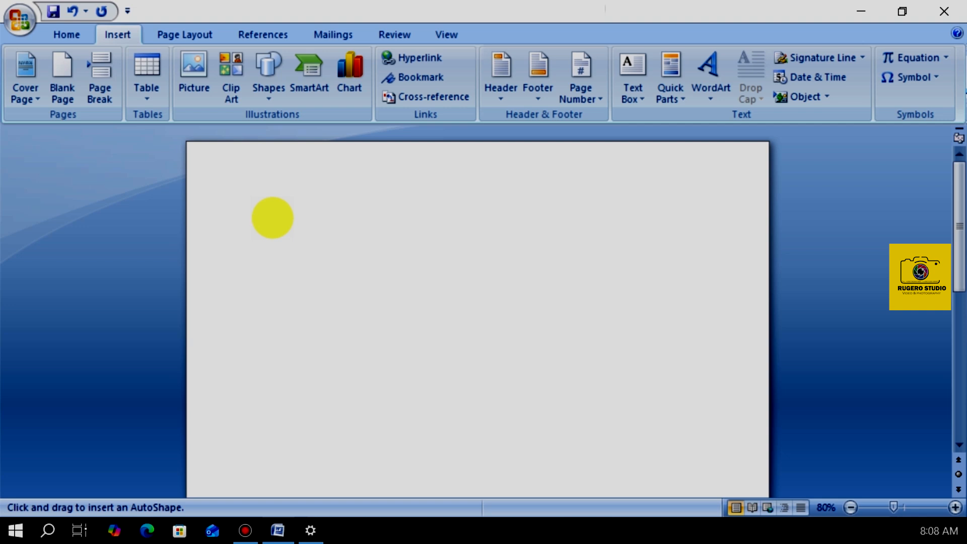
left_click(273, 217)
left_click_drag(273, 217, 480, 333)
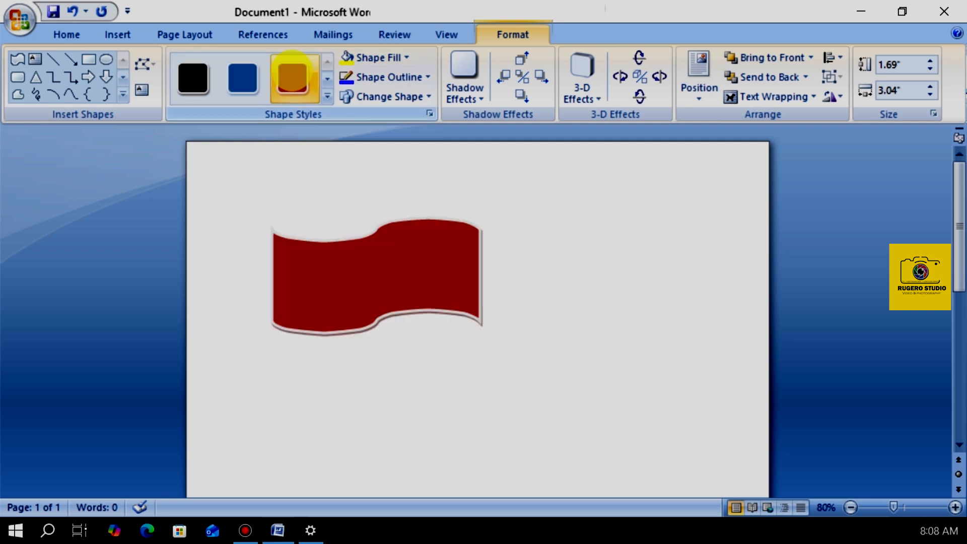
Try the solid dark red style on the wavy shape and switch it to the solid blue style.
left_click(326, 95)
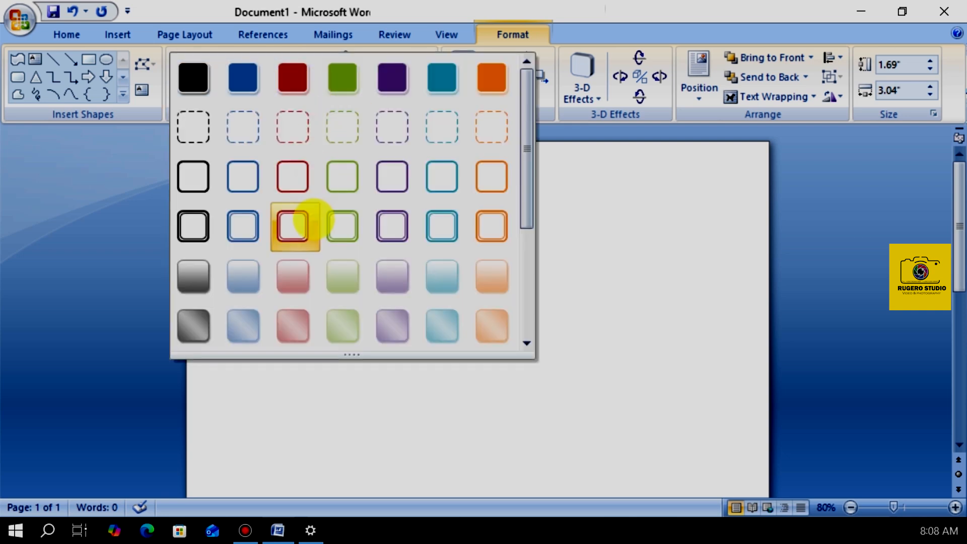
left_click(295, 80)
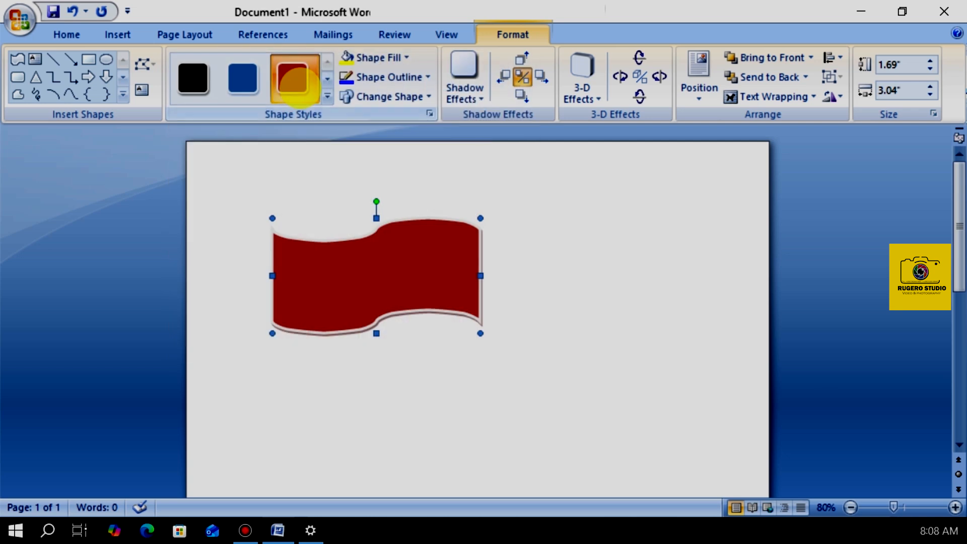
left_click(243, 78)
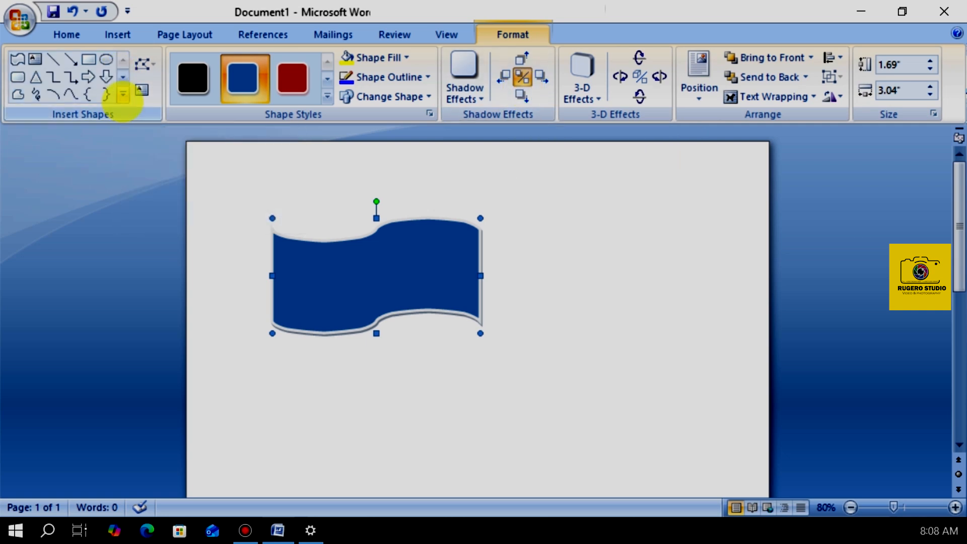
left_click(122, 94)
left_click(362, 11)
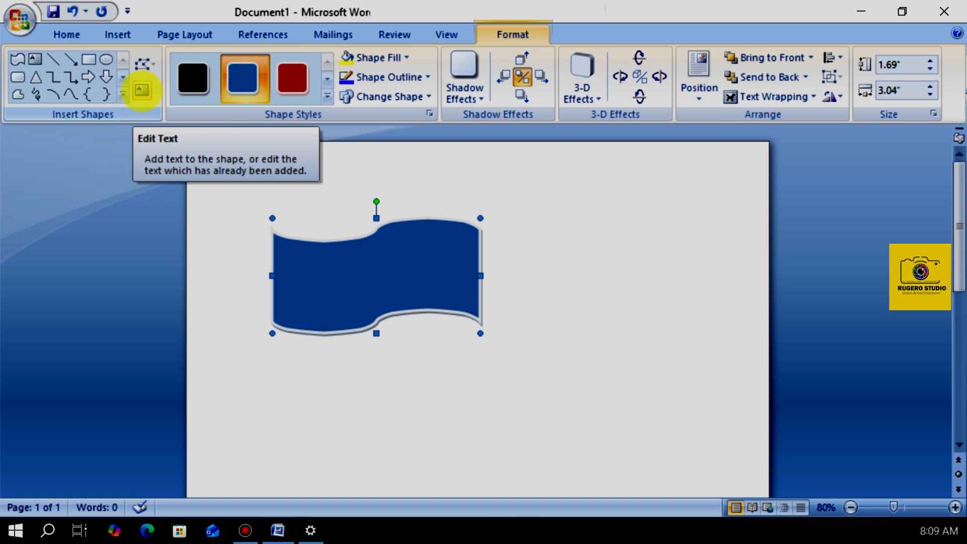
Add sample text inside the blue wavy shape and delete that text again.
left_click(141, 90)
left_click(306, 281)
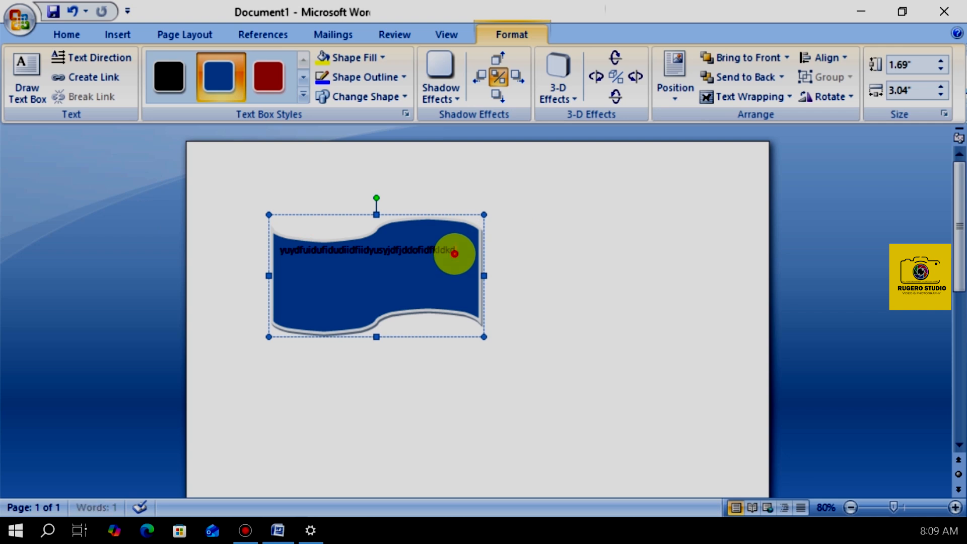
left_click_drag(455, 253, 238, 266)
key("Delete")
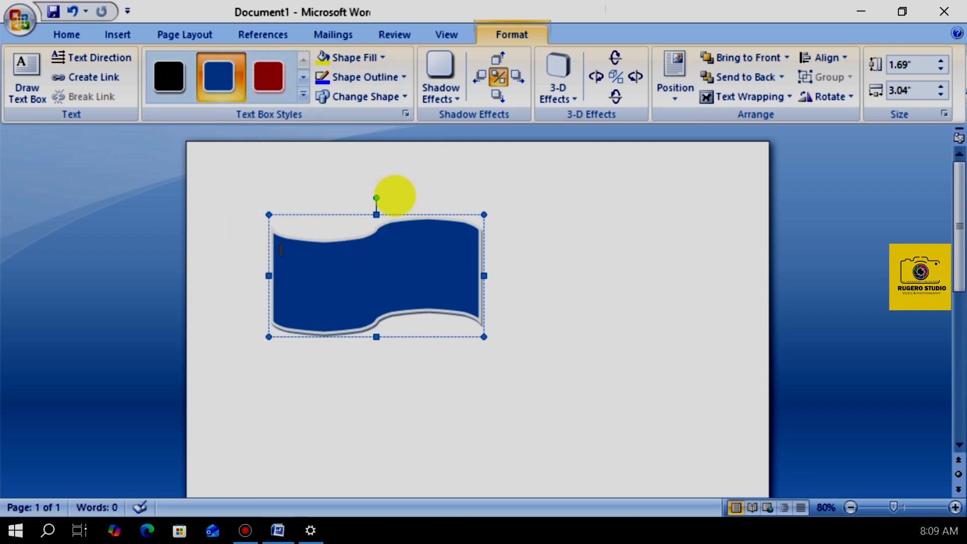
Resize the wavy shape to about 1.36" high and 2.26" wide.
left_click_drag(484, 336, 496, 311)
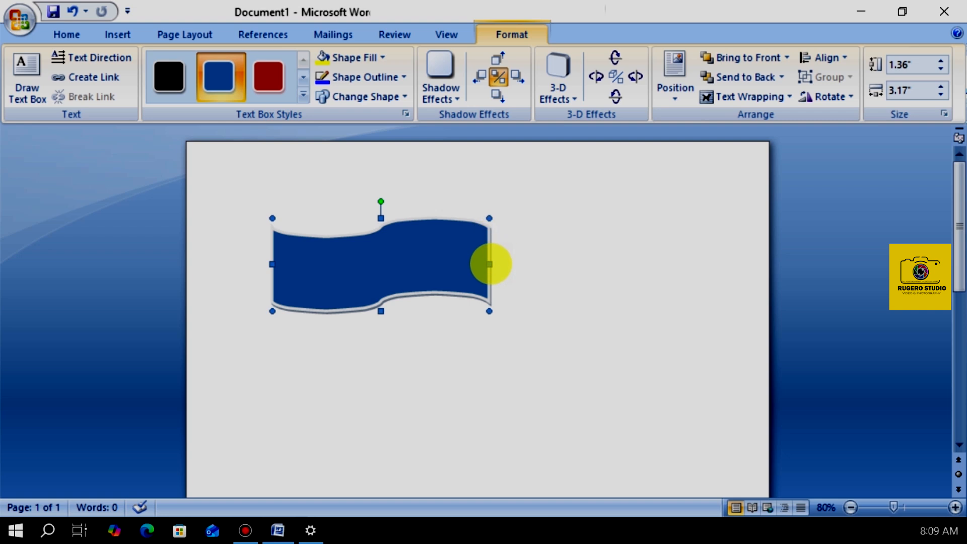
left_click_drag(487, 264, 432, 267)
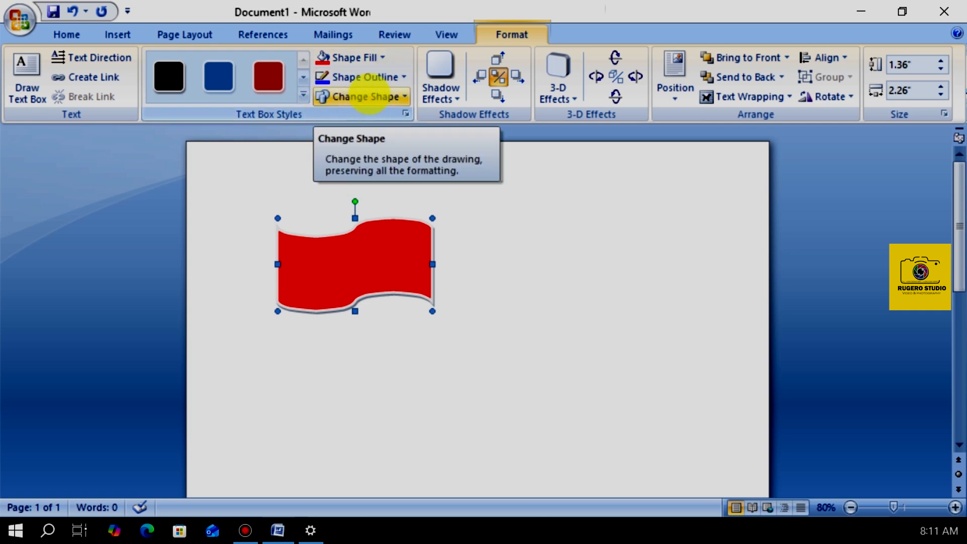
Examine the Change Shape options for the red wavy shape and delete the shape.
left_click(402, 96)
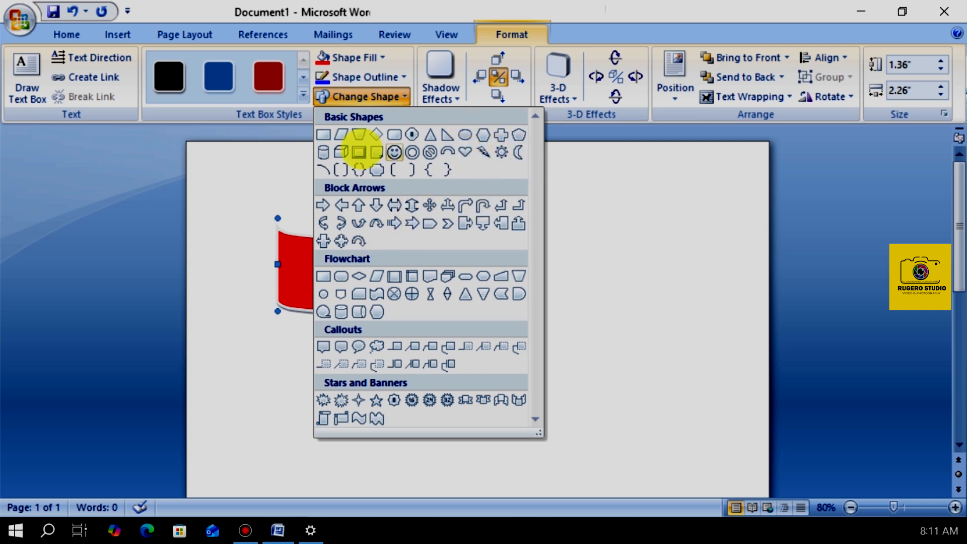
left_click(284, 265)
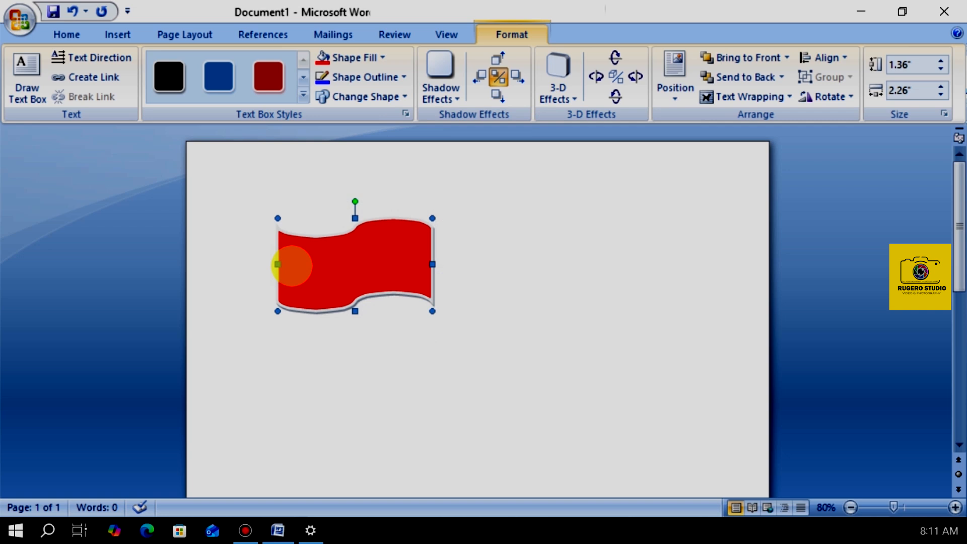
key("Delete")
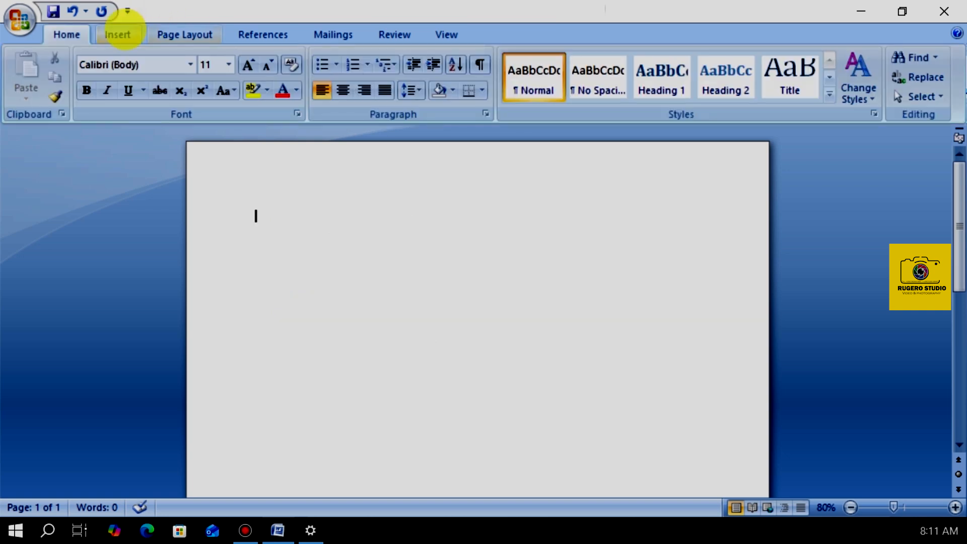
Draw a heart shape in the upper middle of the page and shrink it to about 1.75" high and 2.61" wide.
left_click(119, 31)
left_click(265, 80)
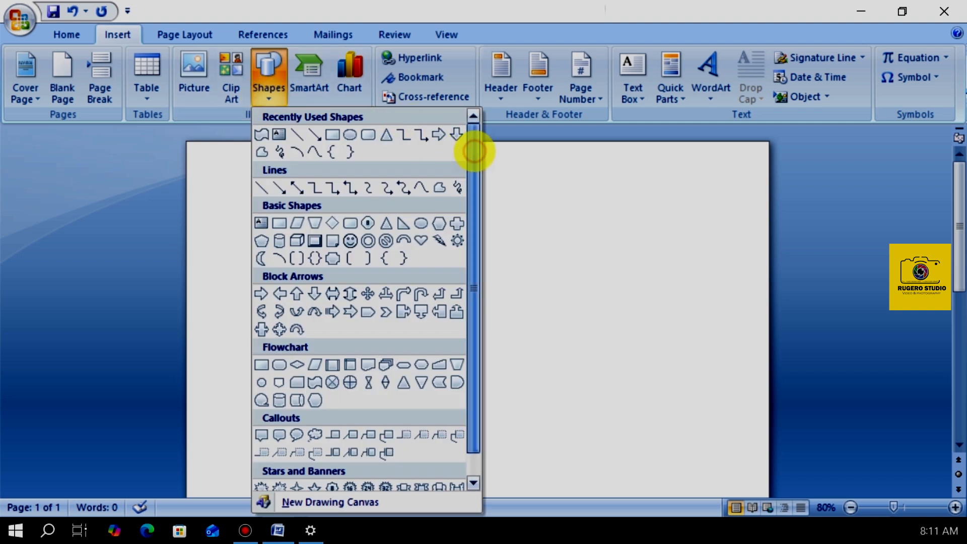
left_click_drag(475, 146, 475, 198)
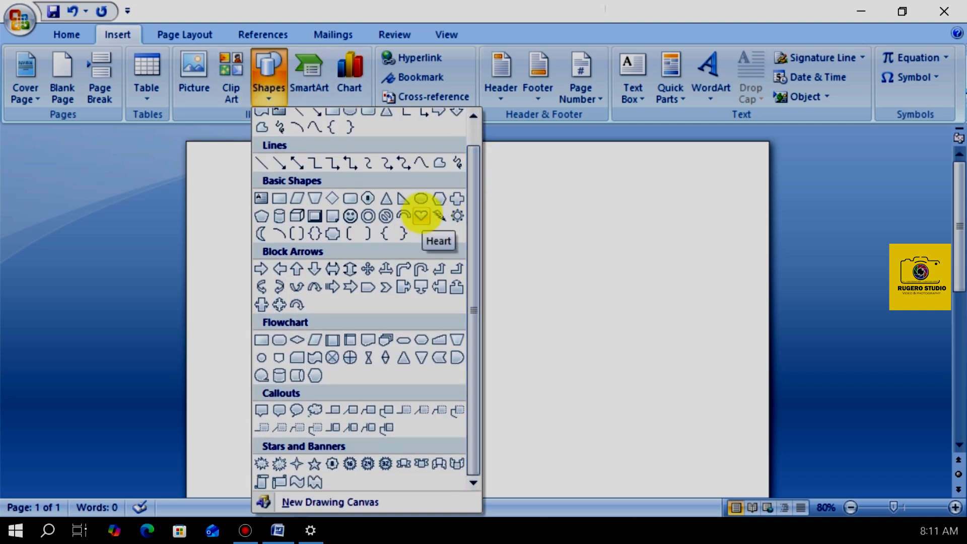
left_click(421, 216)
mouse_move(356, 198)
left_mouse_down()
mouse_move(439, 227)
mouse_move(574, 350)
mouse_move(531, 431)
mouse_move(587, 356)
mouse_move(590, 377)
left_mouse_up()
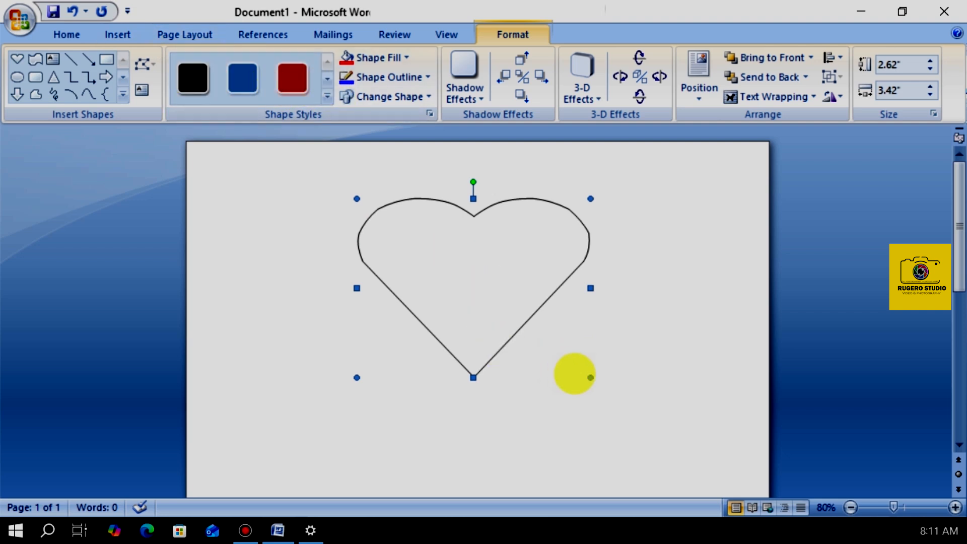
left_click_drag(591, 377, 536, 318)
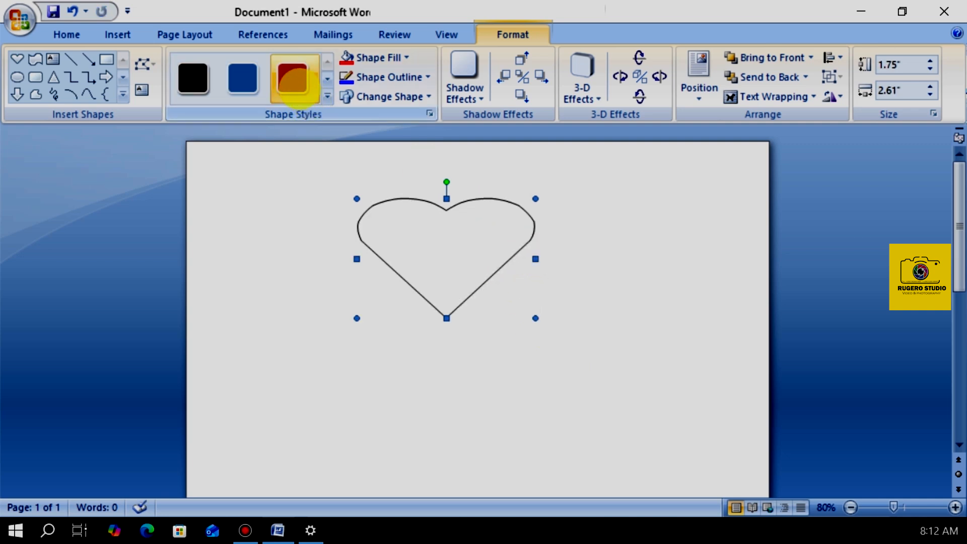
Apply the solid dark red shape style to the heart and choose the heart again as its shape type.
left_click(328, 95)
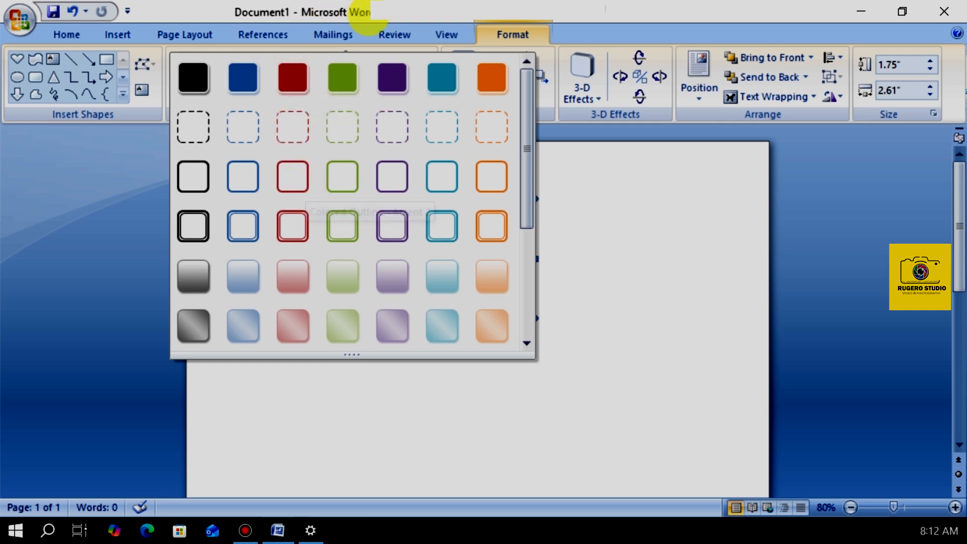
left_click(292, 77)
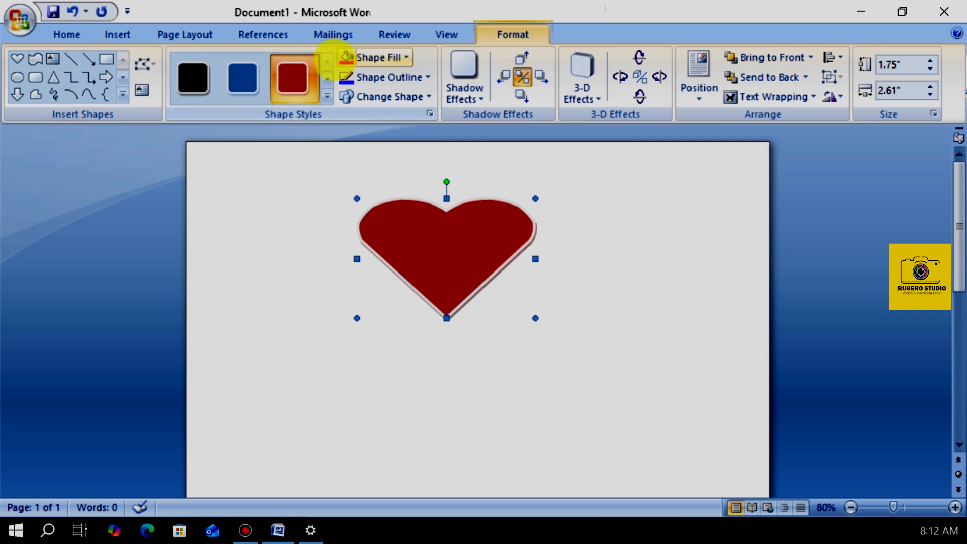
left_click(327, 96)
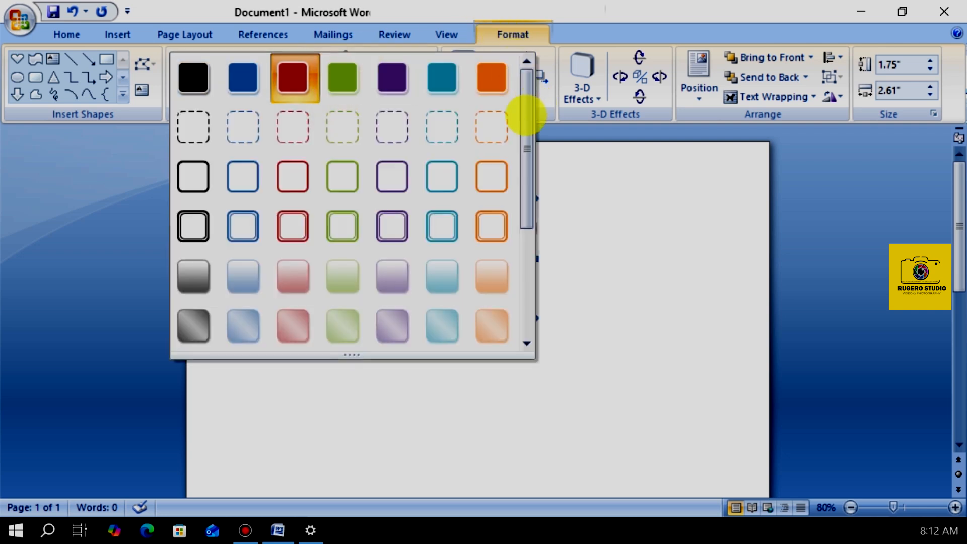
left_click(557, 169)
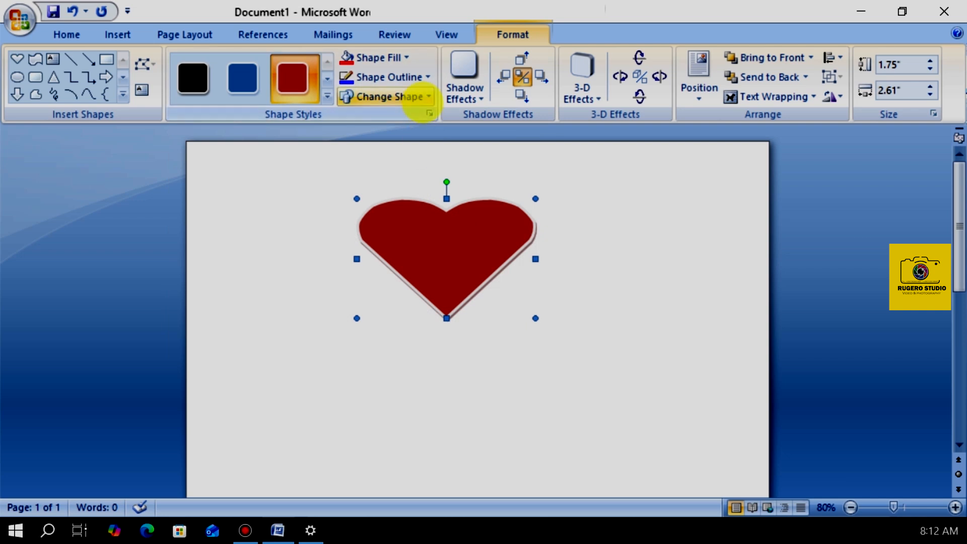
left_click(417, 96)
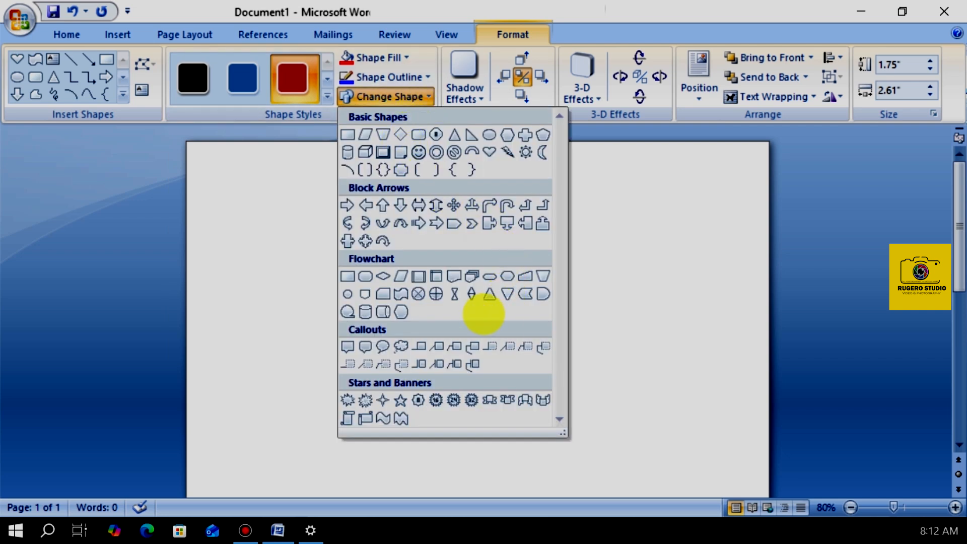
left_click(490, 151)
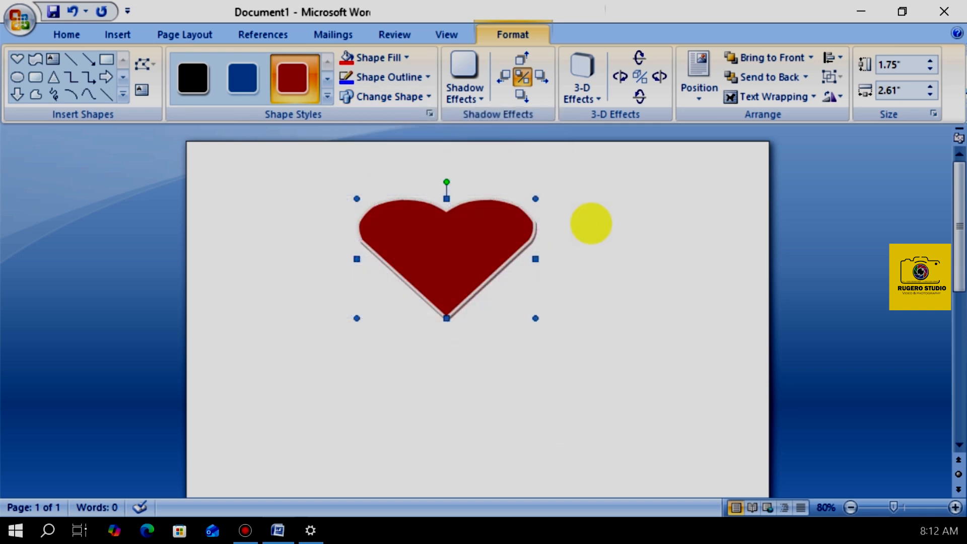
left_click(646, 221)
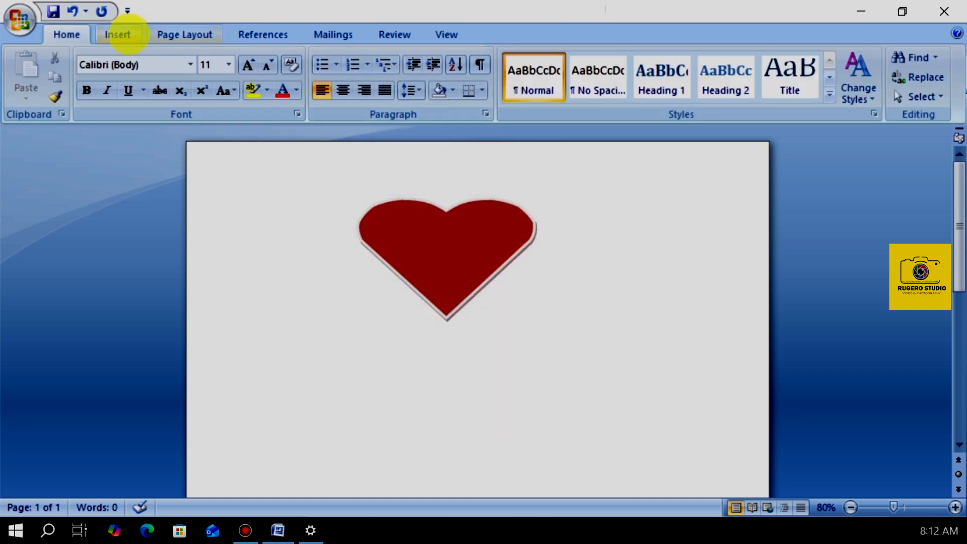
Draw a second heart about 1.84" high and 2.04" wide below and beside the dark red heart.
left_click(117, 31)
left_click(269, 76)
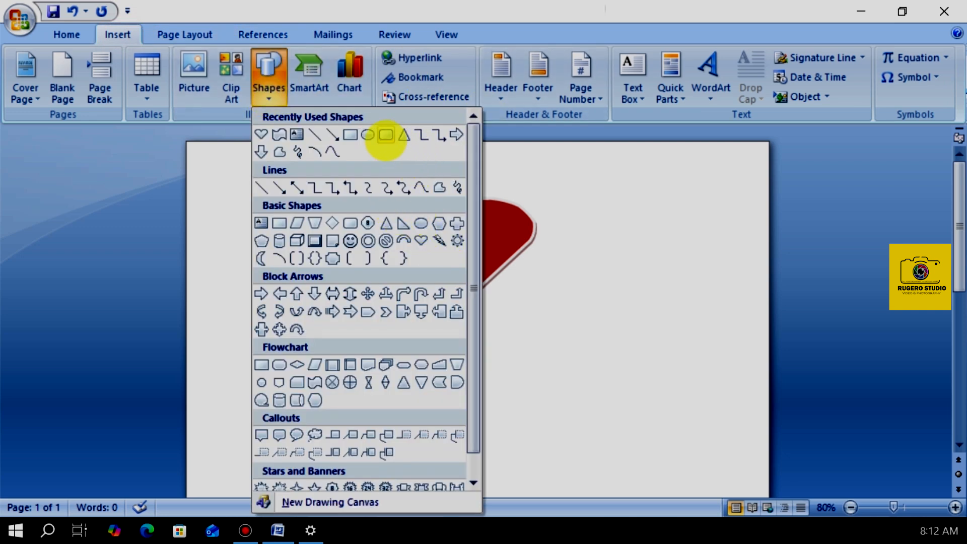
left_click_drag(473, 163, 493, 382)
left_click(421, 216)
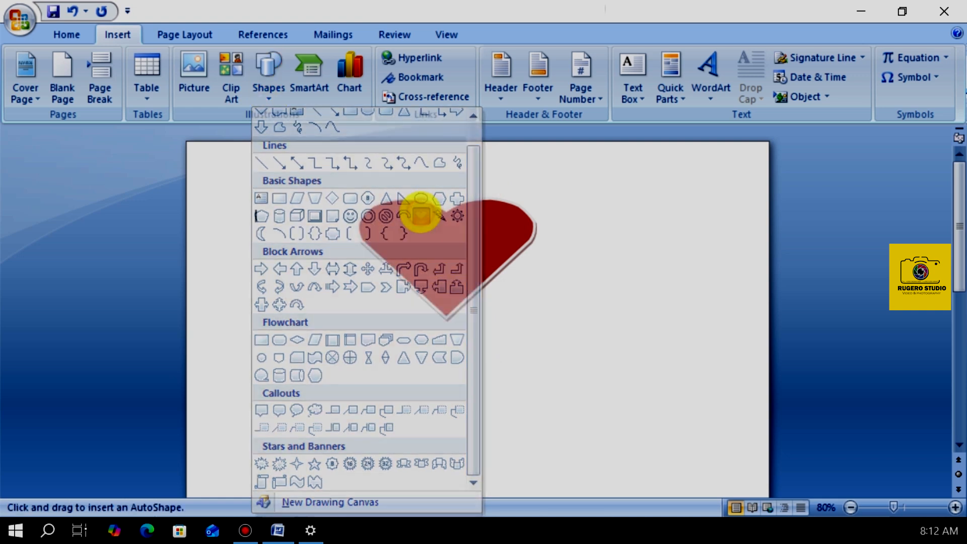
left_click_drag(534, 276, 675, 402)
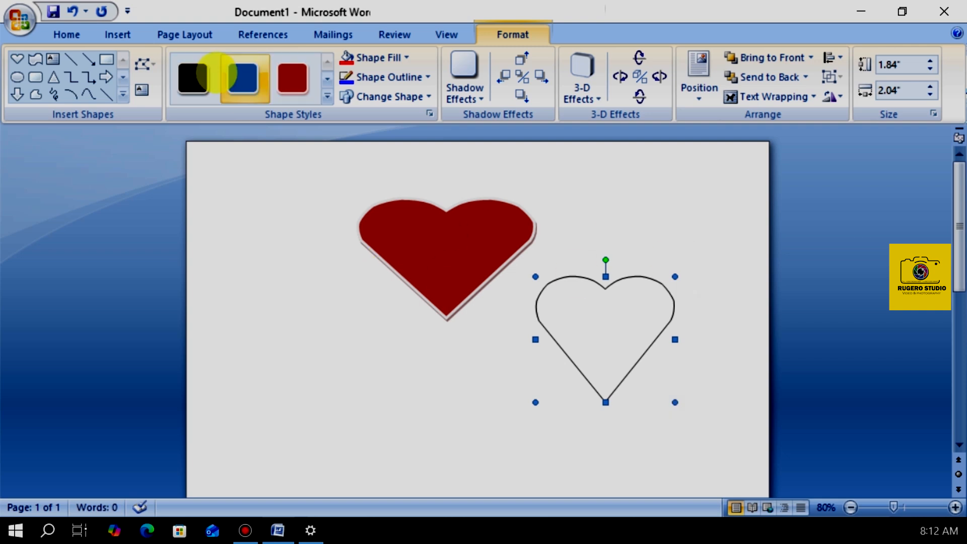
Apply the solid green shape style to the second heart and move it so it overlaps the dark red heart.
left_click(327, 96)
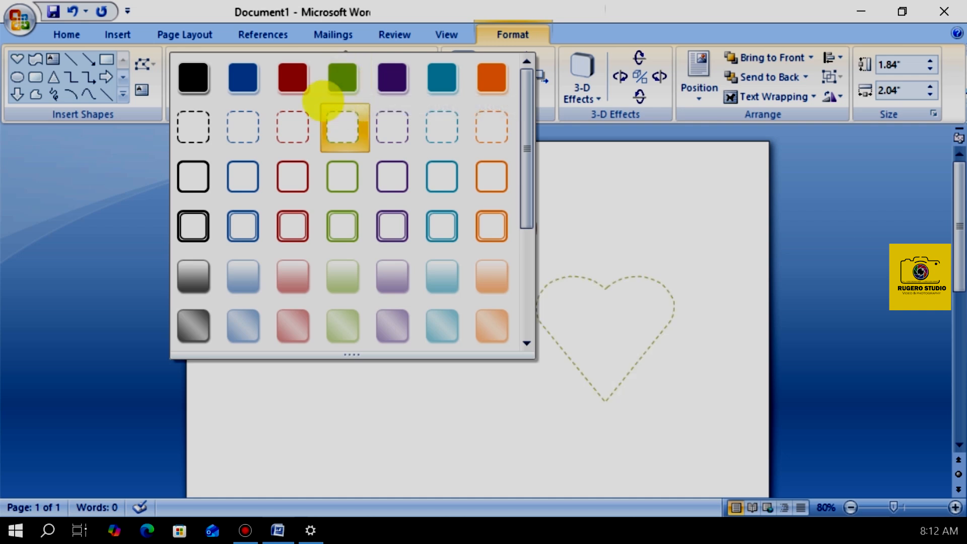
left_click(347, 78)
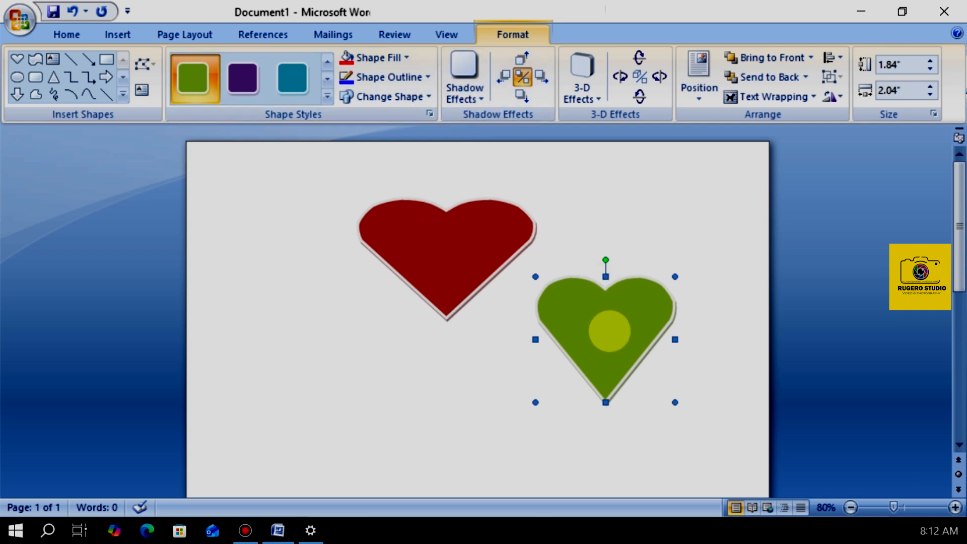
left_click_drag(579, 323, 452, 296)
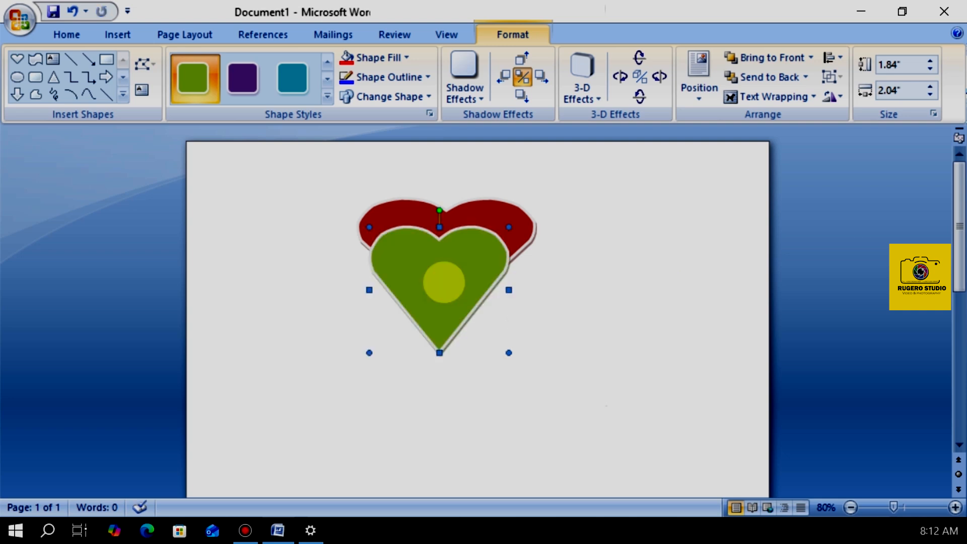
left_click_drag(498, 287, 497, 288)
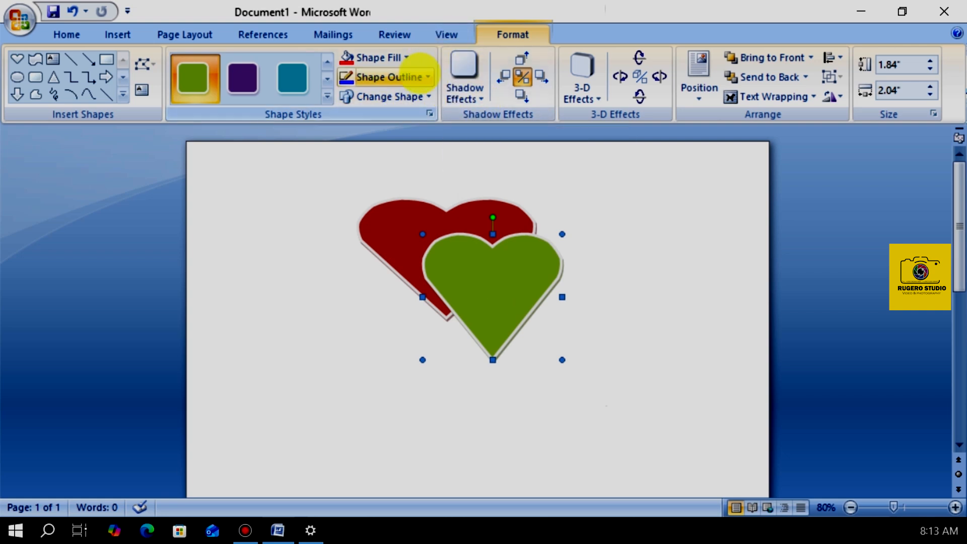
Give the green heart a standard red outline and the dark red heart a standard orange outline.
left_click(427, 77)
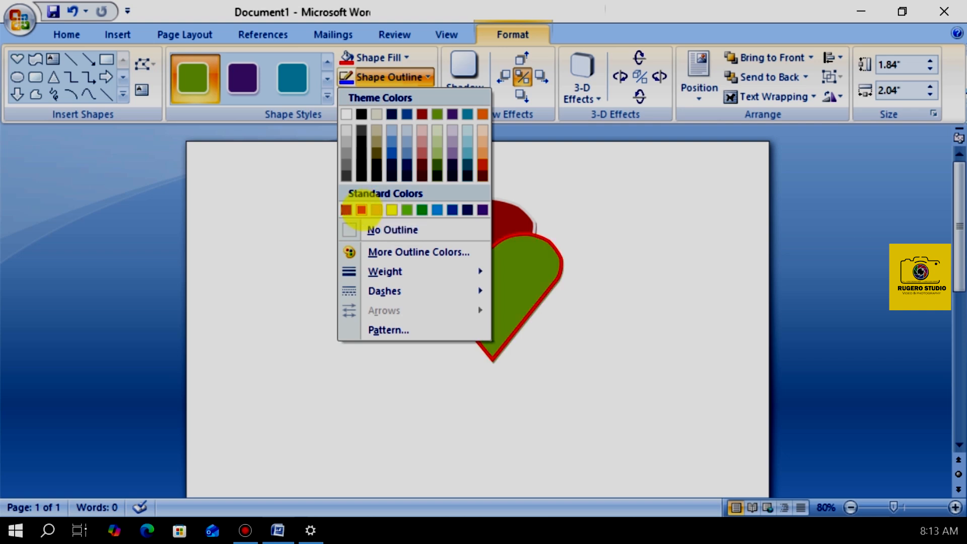
left_click(361, 209)
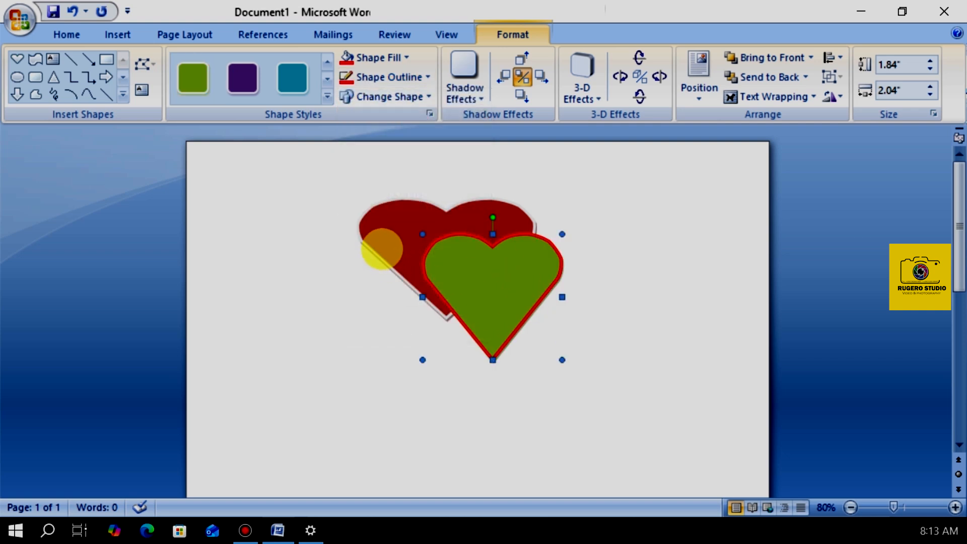
left_click(382, 242)
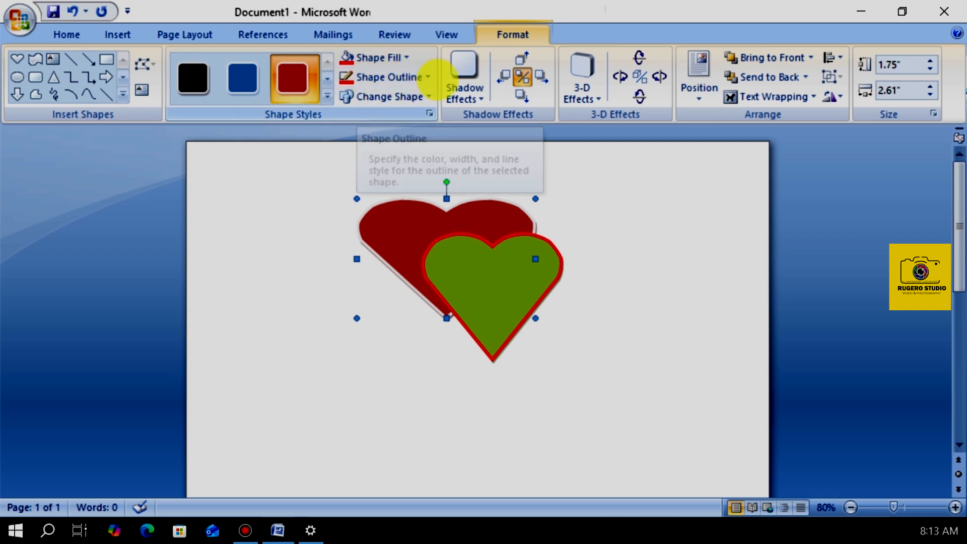
left_click(423, 75)
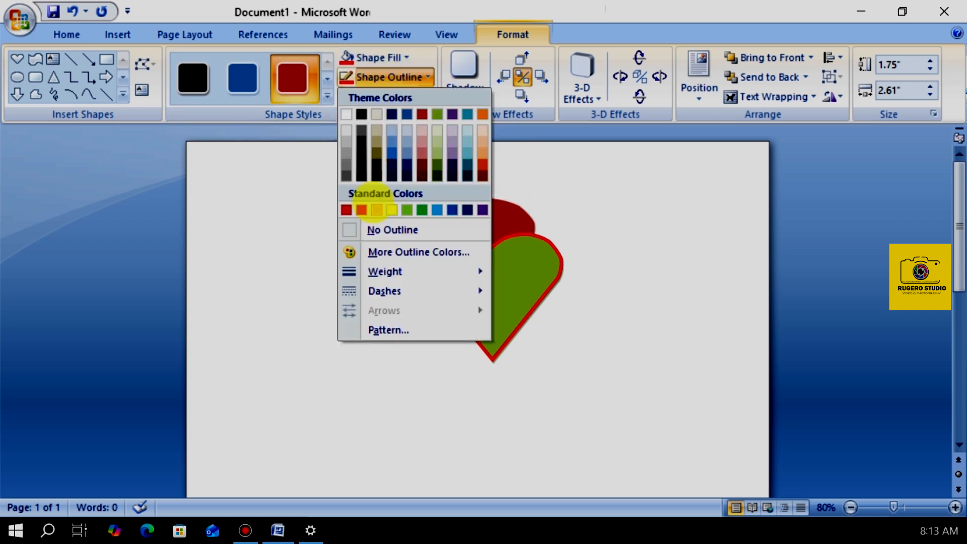
left_click(377, 209)
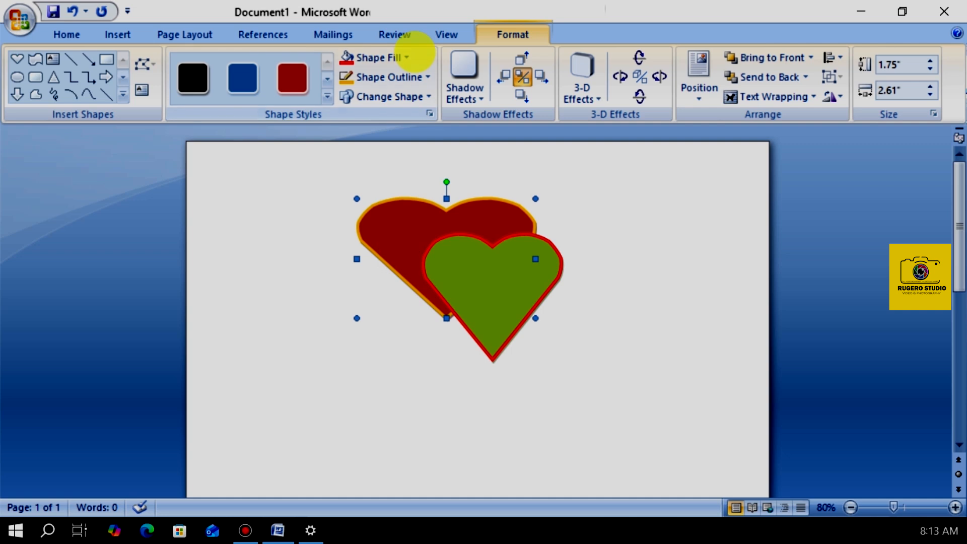
Fill the back heart yellow, switch its fill to standard red, and add a drop shadow toward the upper right.
left_click(400, 57)
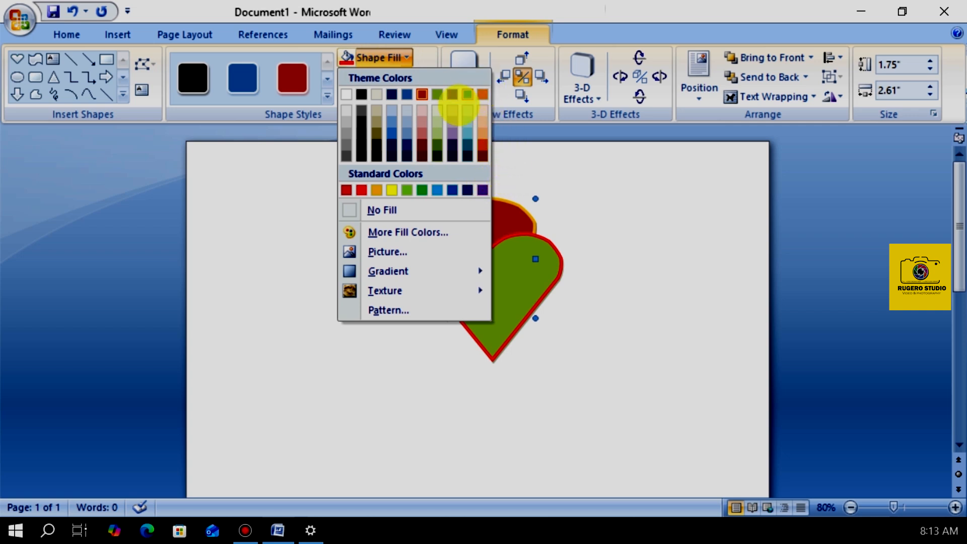
left_click(391, 190)
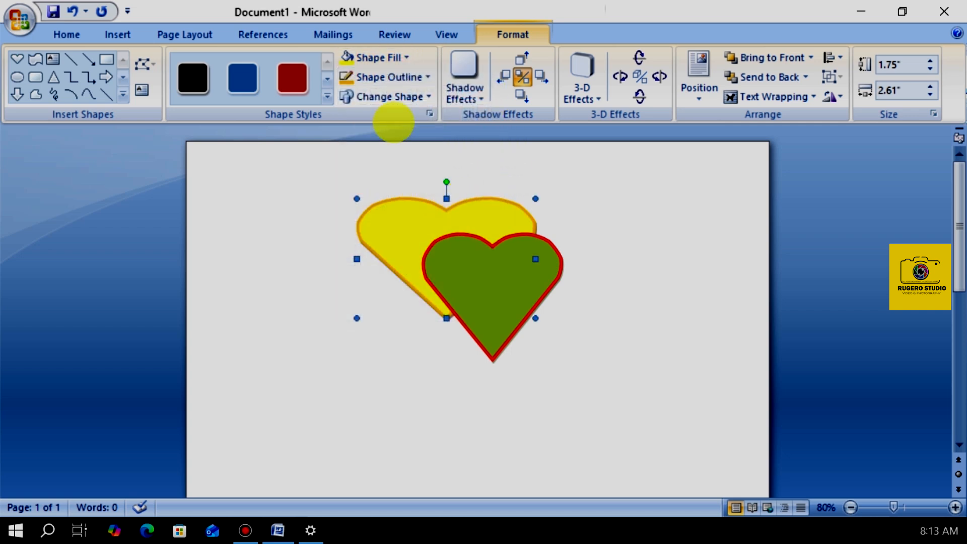
left_click(401, 59)
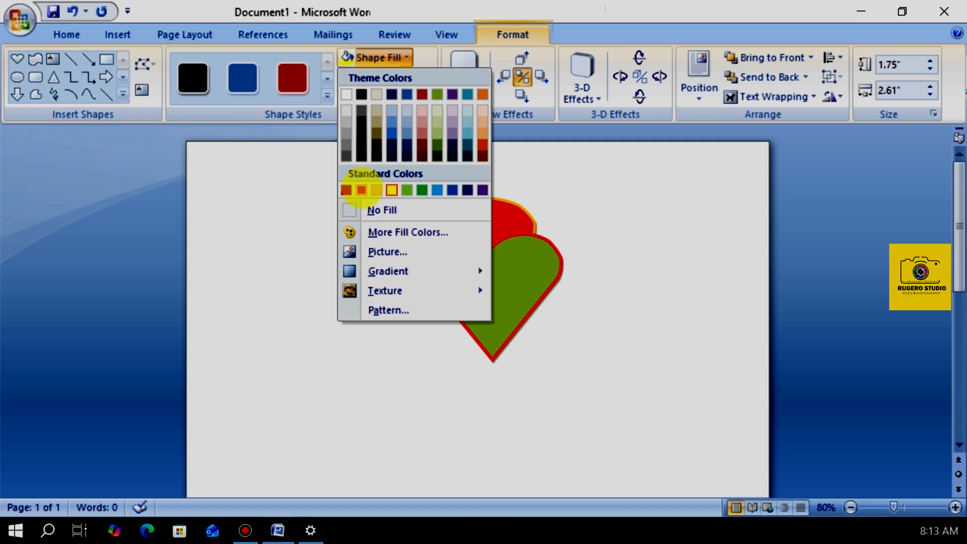
left_click(361, 190)
left_click(476, 91)
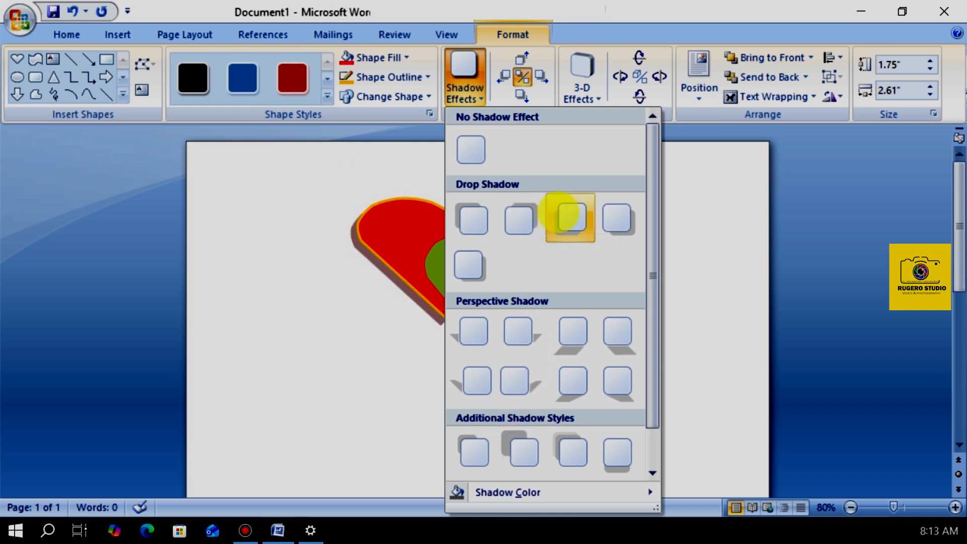
left_click(537, 216)
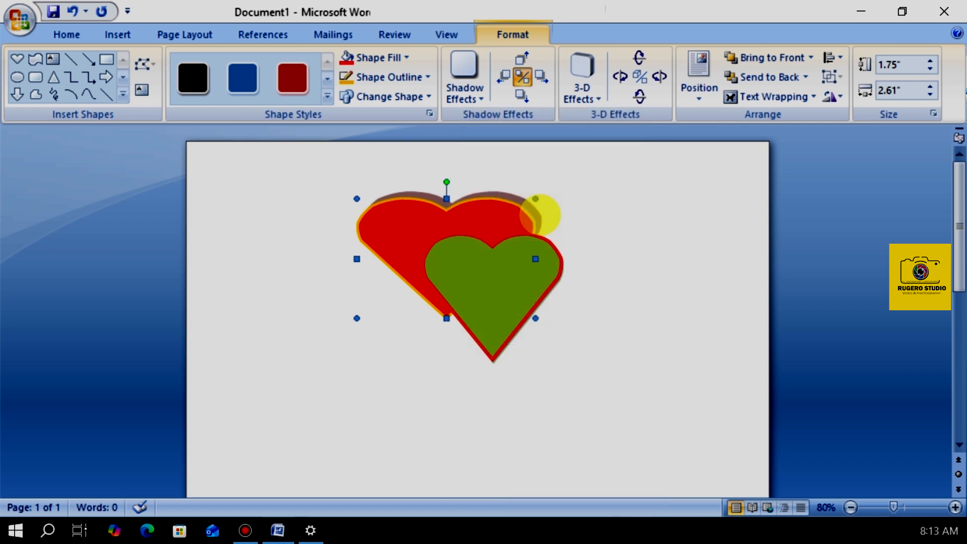
Examine the 3-D effect styles and the page position options available for the back heart.
left_click(583, 91)
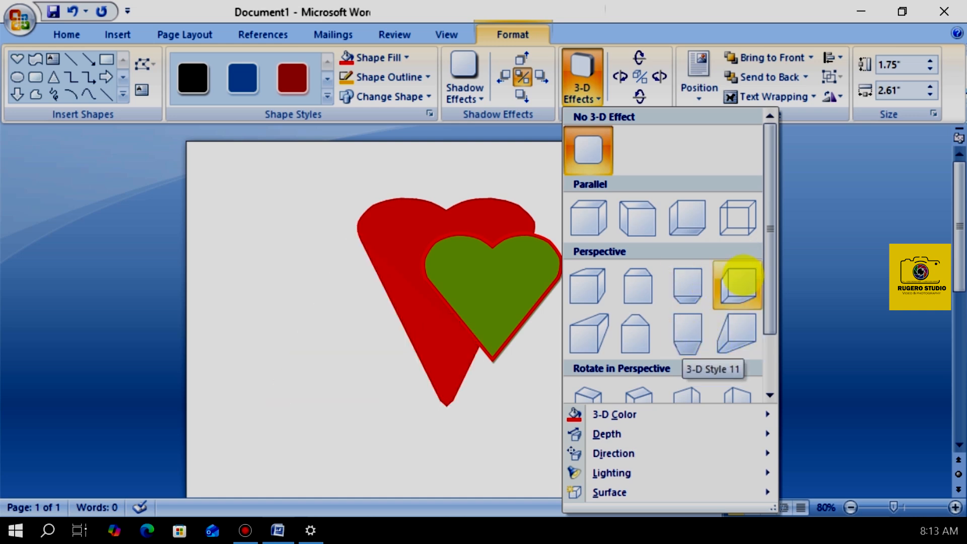
scroll(767, 242, "down", 2)
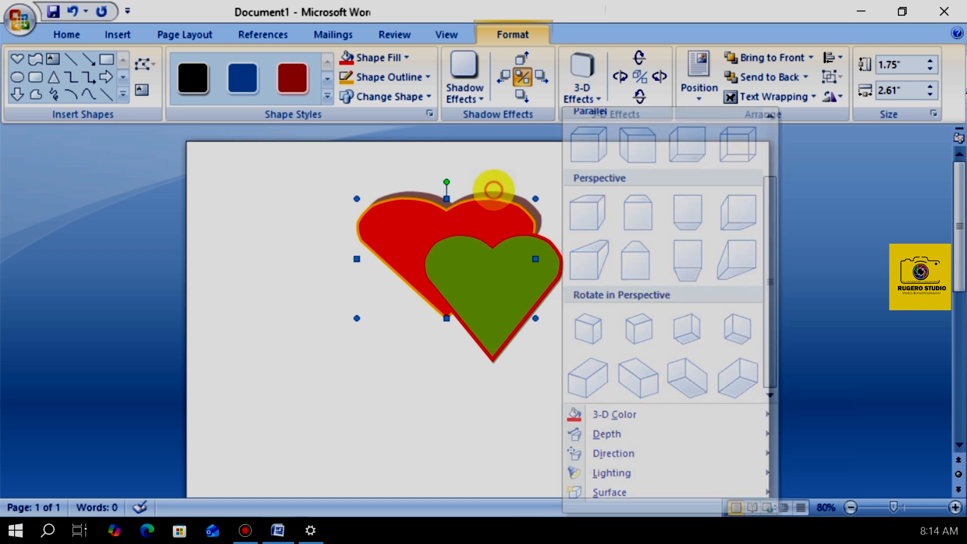
left_click(585, 83)
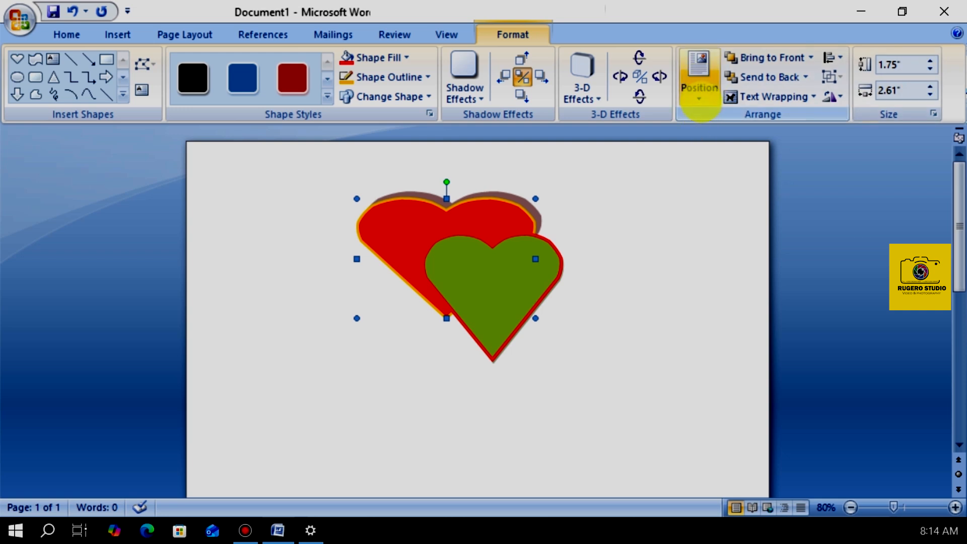
left_click(699, 95)
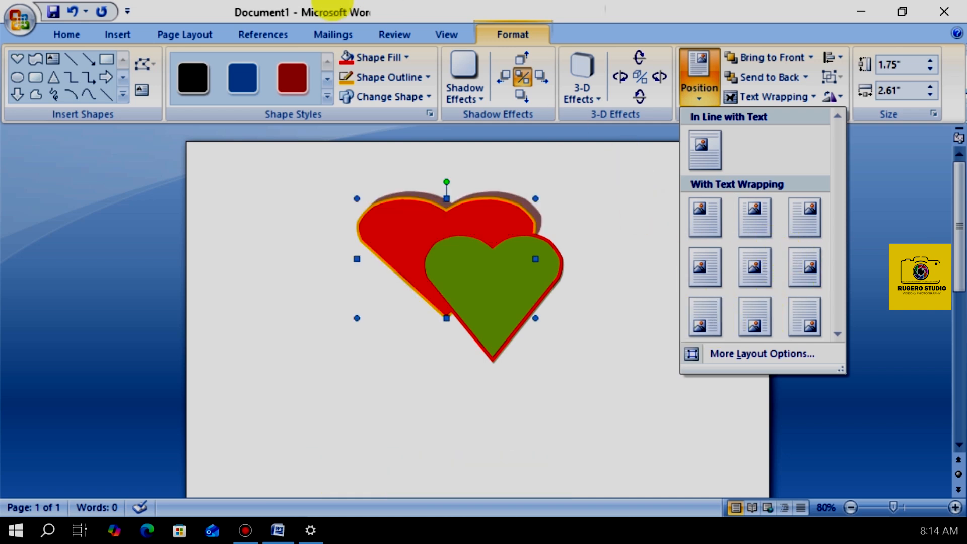
left_click(465, 1)
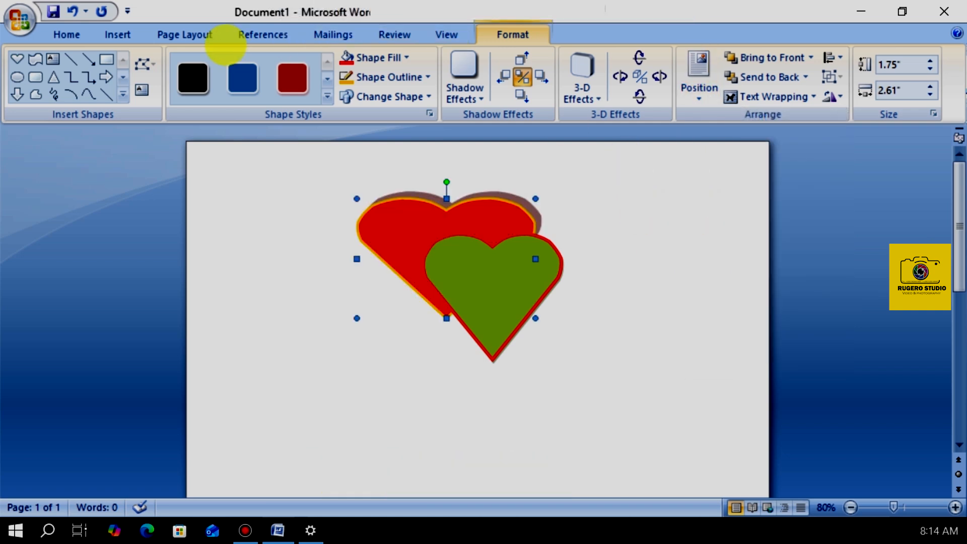
Delete both the green heart and the red heart from the page.
left_click(120, 34)
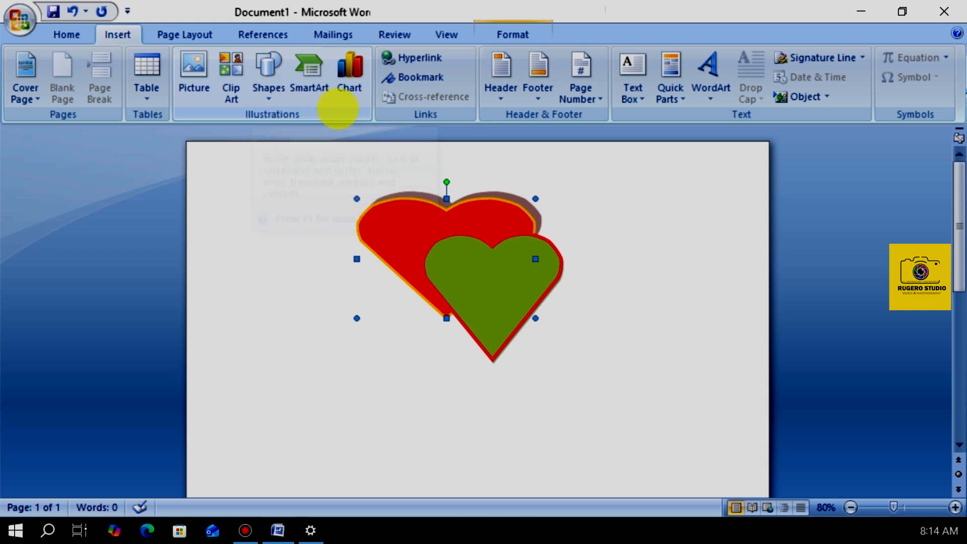
left_click(476, 273)
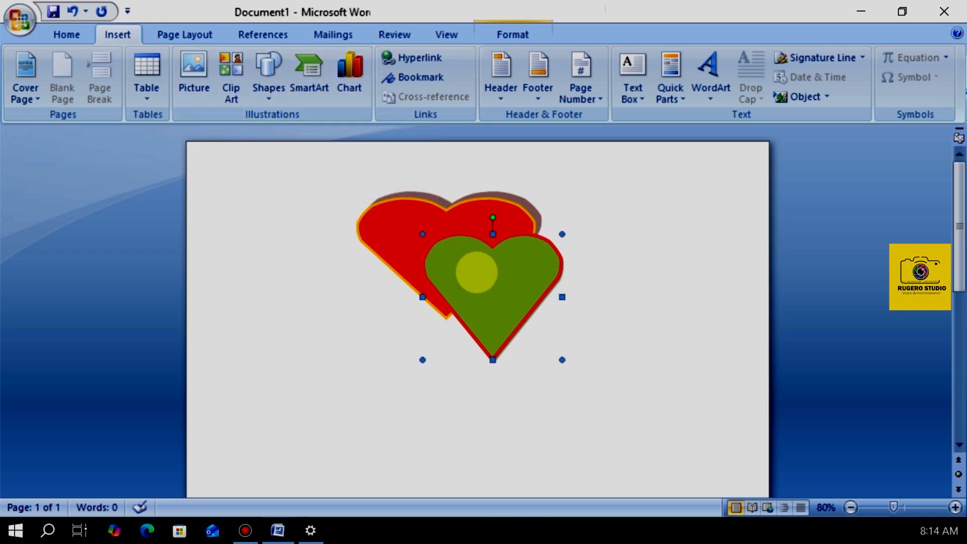
key("Delete")
left_click(453, 252)
key("Delete")
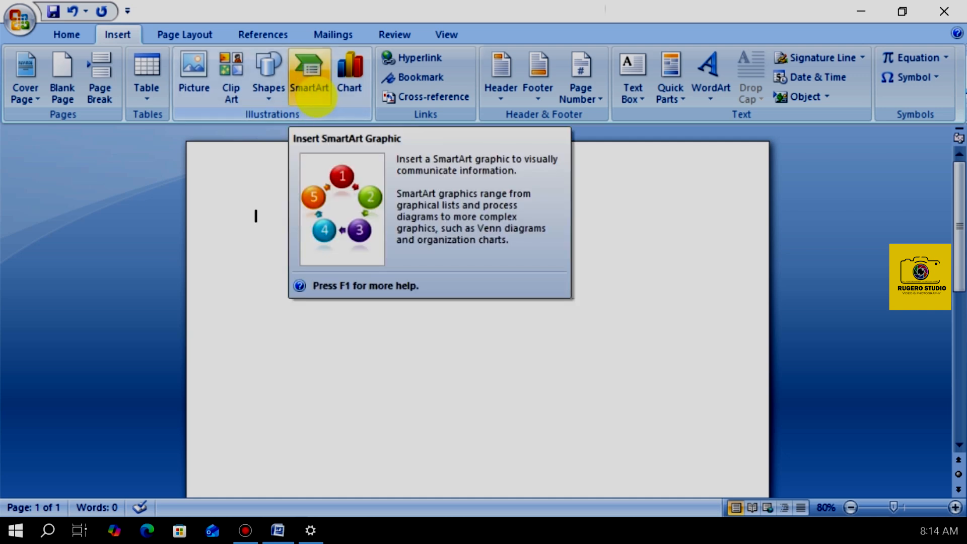
Insert a Basic Radial SmartArt graphic from the Cycle layouts onto the blank page.
left_click(312, 89)
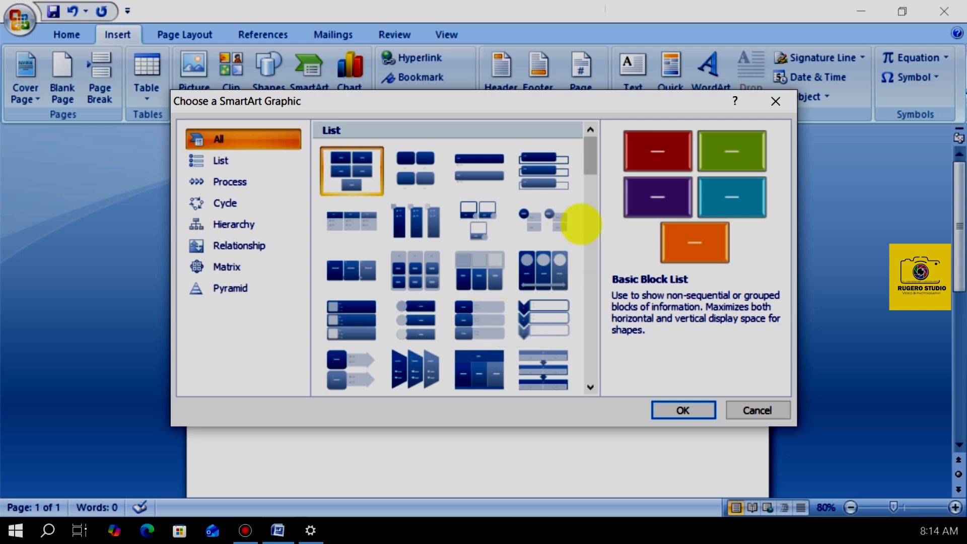
left_click_drag(593, 155, 587, 342)
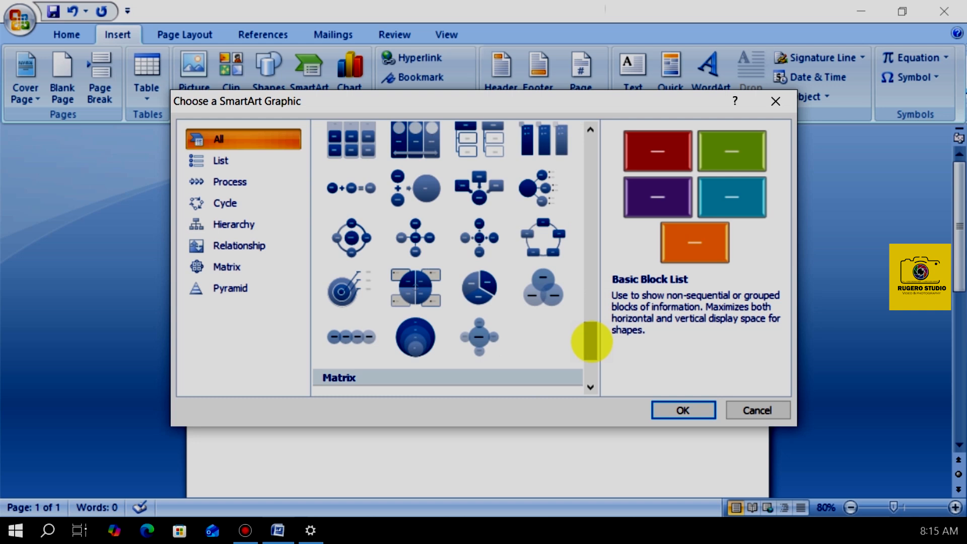
left_click(542, 198)
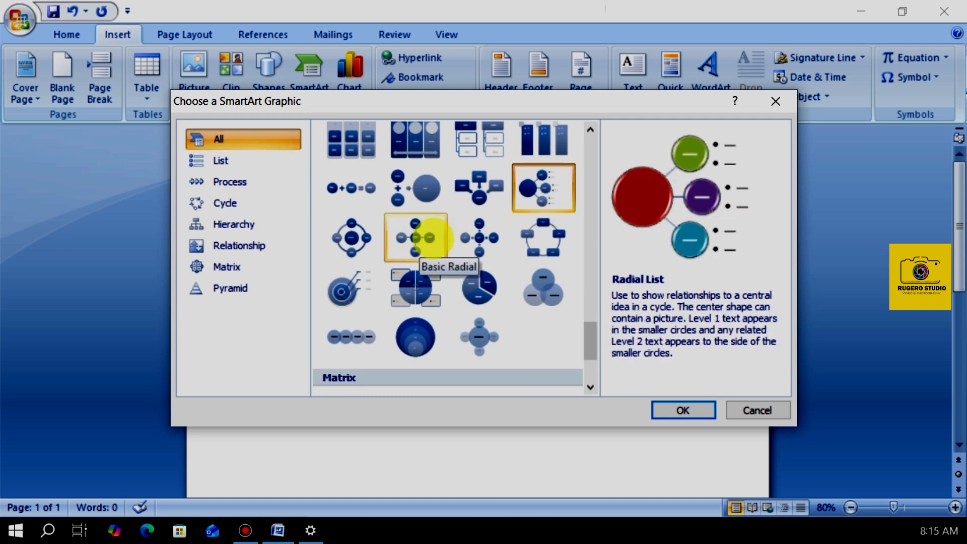
left_click_drag(587, 331, 568, 258)
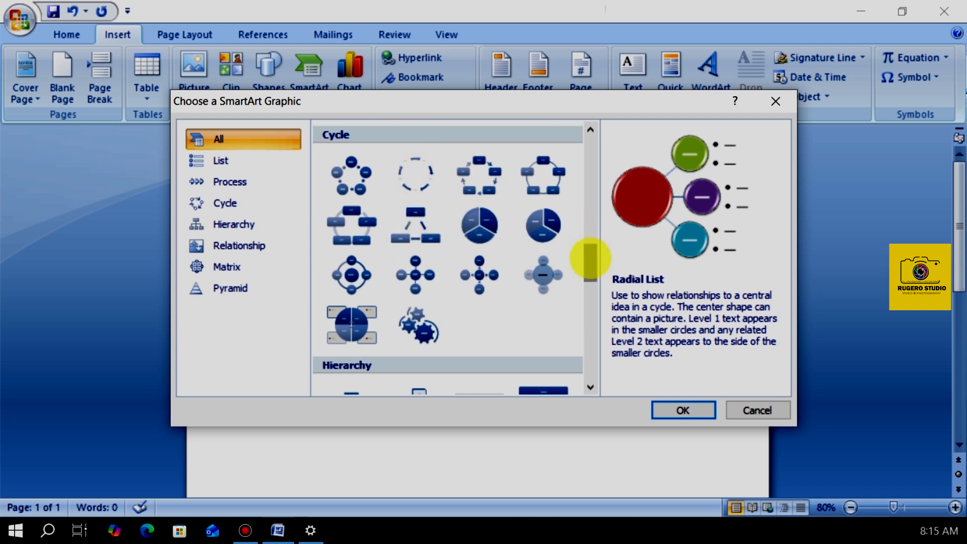
scroll(590, 258, "down", 1)
left_click(408, 240)
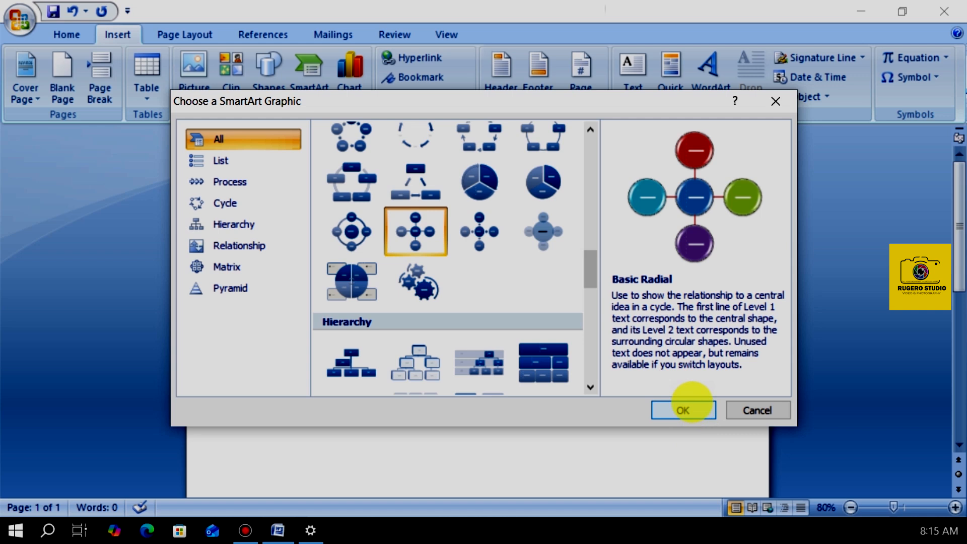
left_click(690, 406)
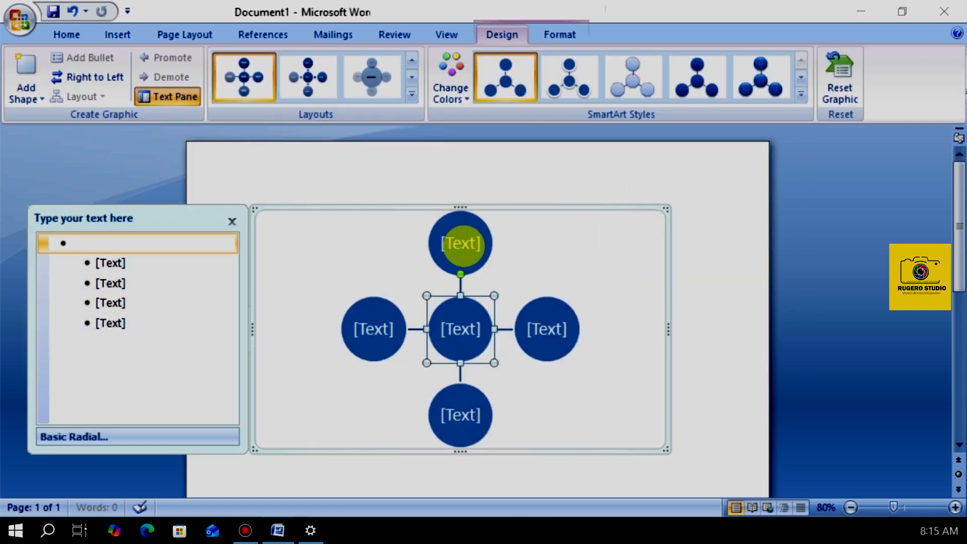
Enter KIGALI as the text of the central circle in the radial diagram.
left_click(463, 245)
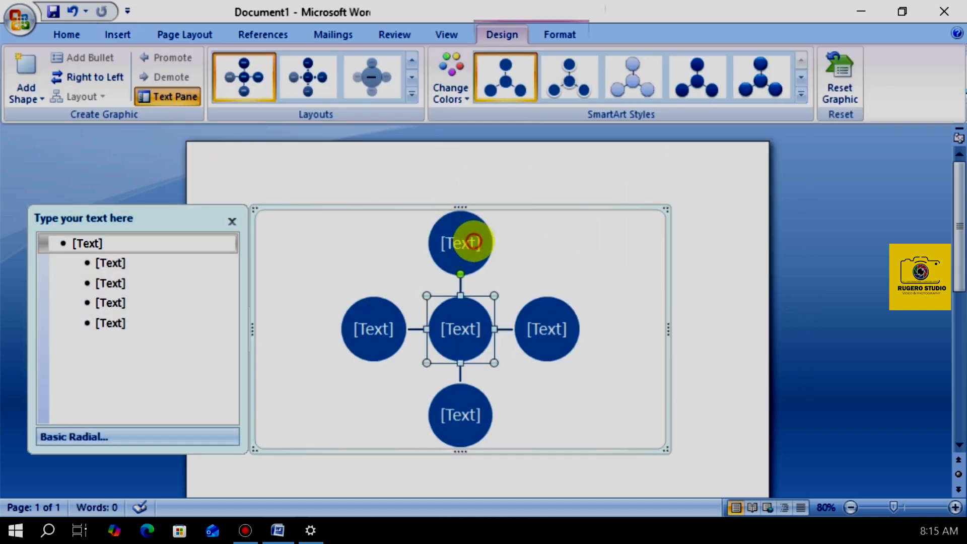
left_click(474, 242)
left_click(461, 330)
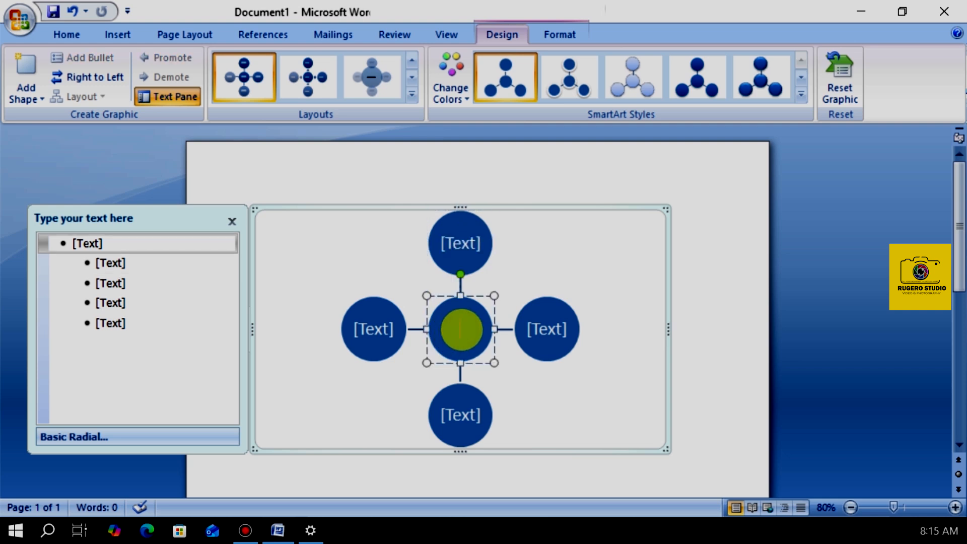
type("ki")
key("BackSpace")
key("BackSpace")
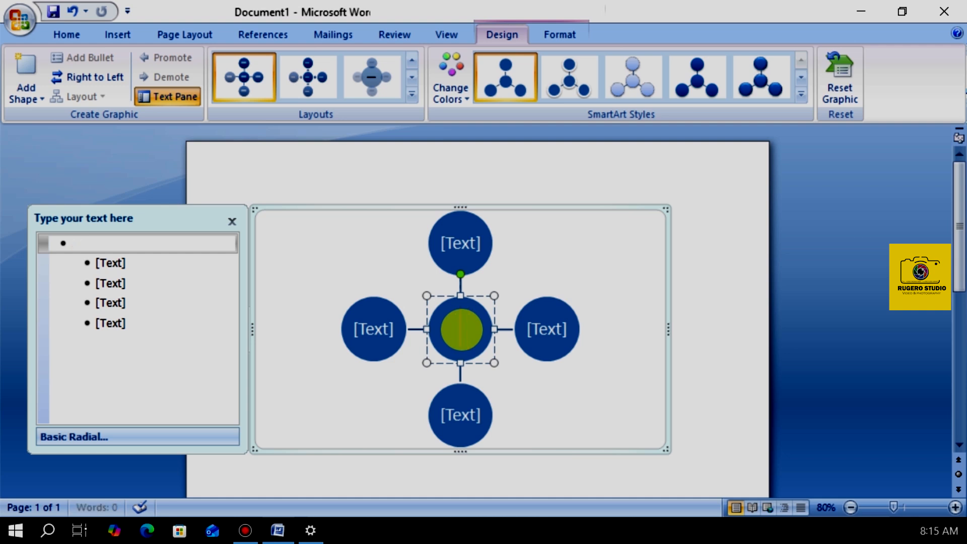
type("K")
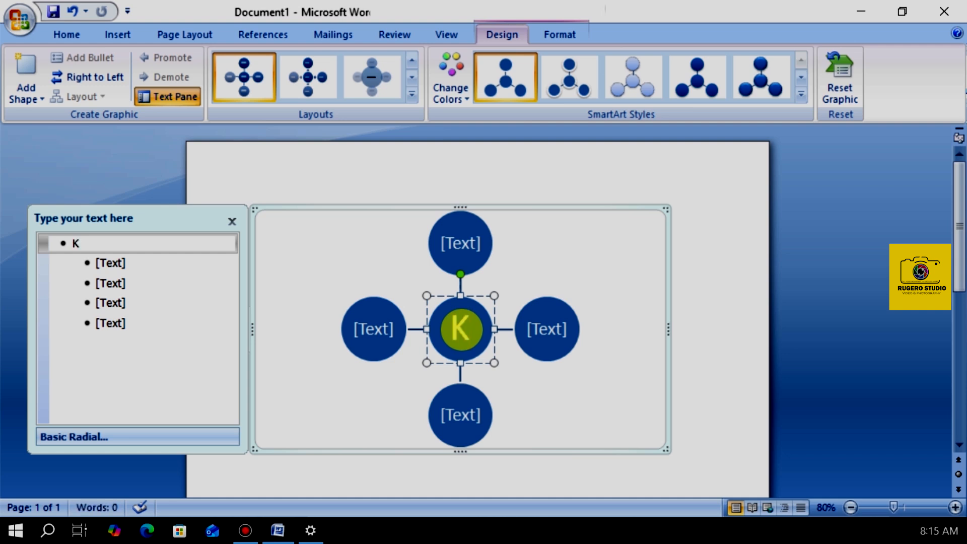
type("IGALI")
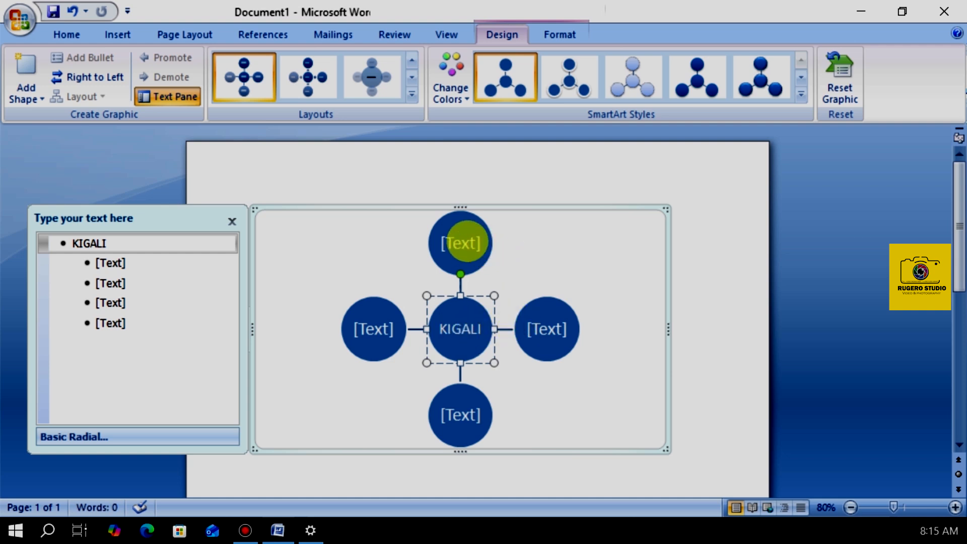
Label the diagram's upper circle KICUKIRO and its left circle NYARUGENGE.
left_click(449, 237)
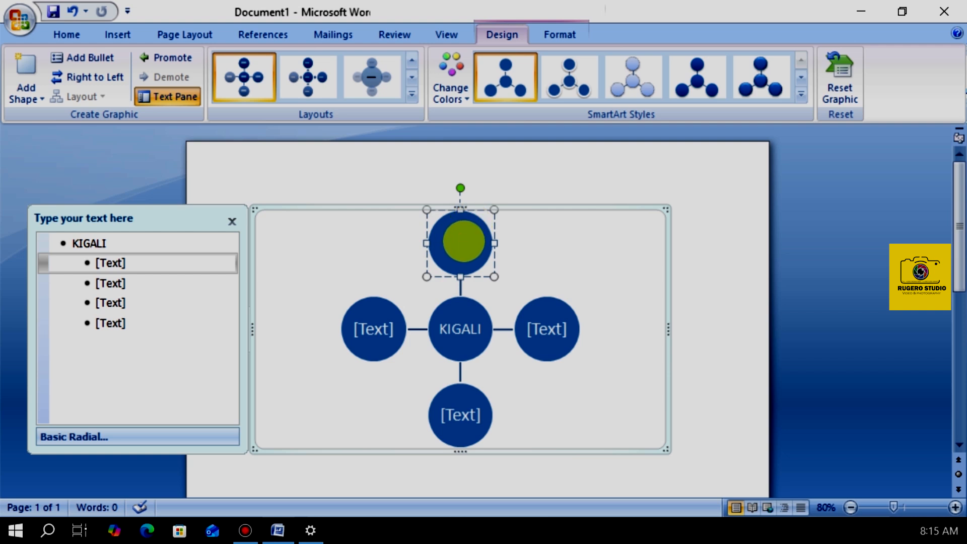
type("KIC")
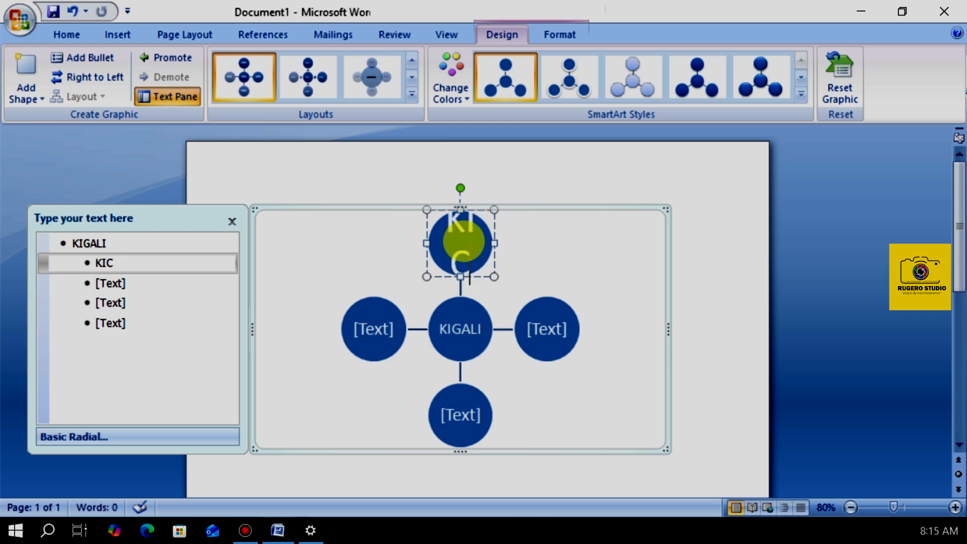
type("UKIRO")
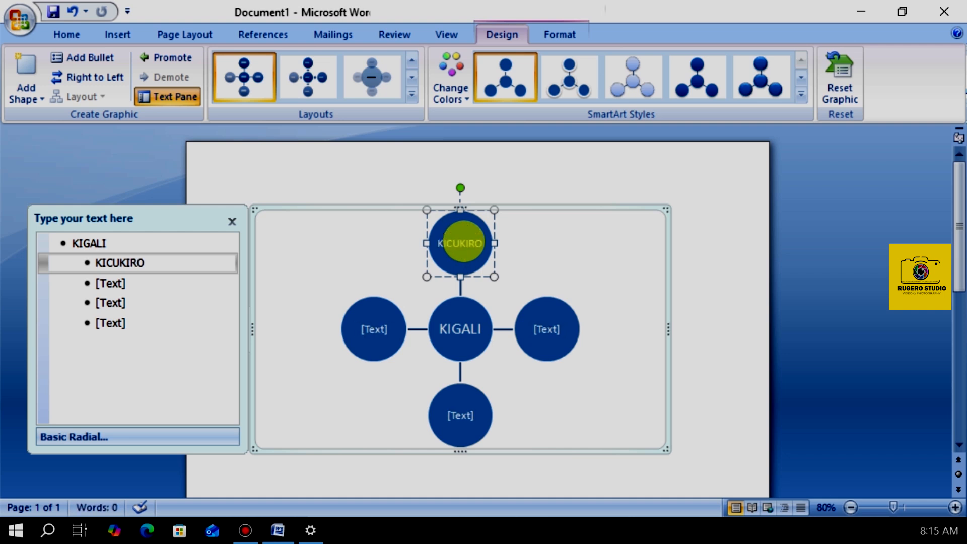
left_click(374, 330)
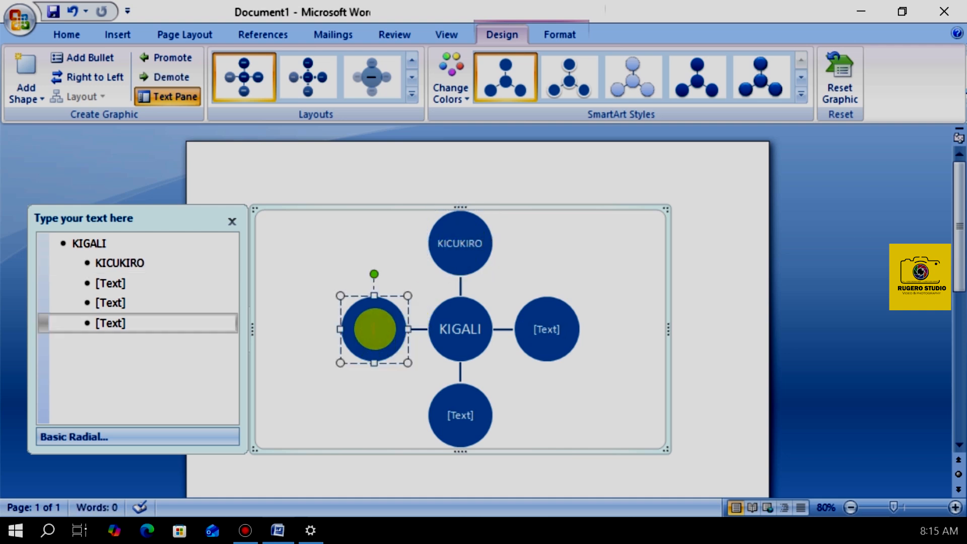
type("N")
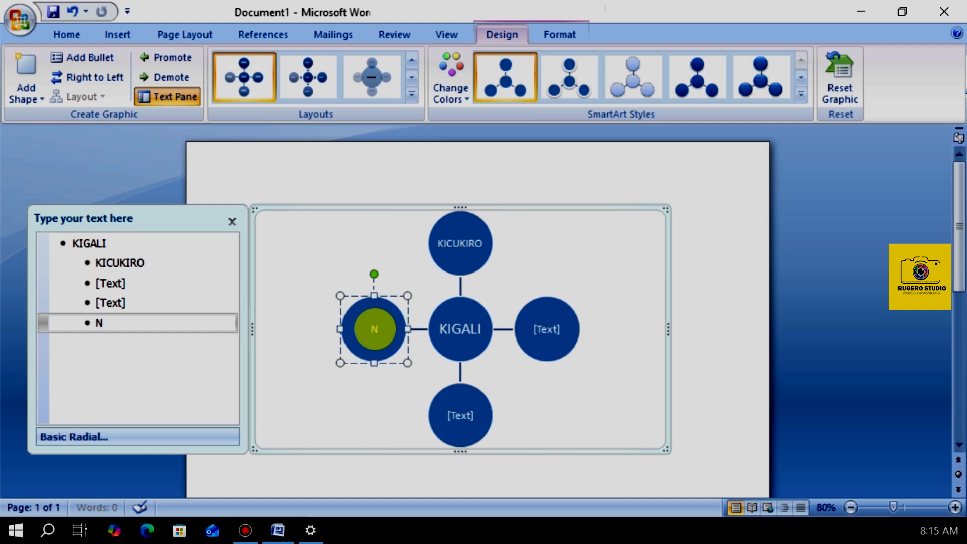
type("YARUGENGE")
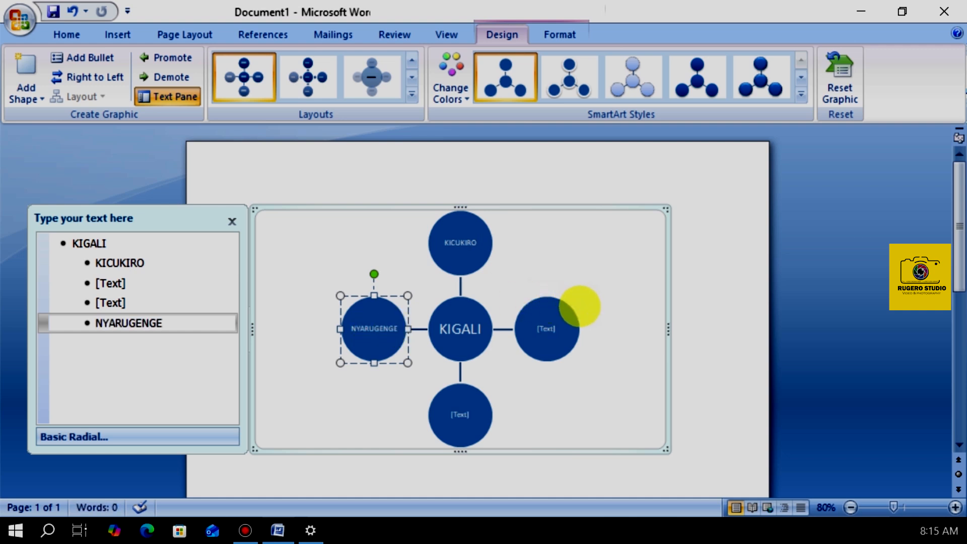
Label the diagram's right circle GASABO and its lower circle NYAGOGO.
left_click(536, 330)
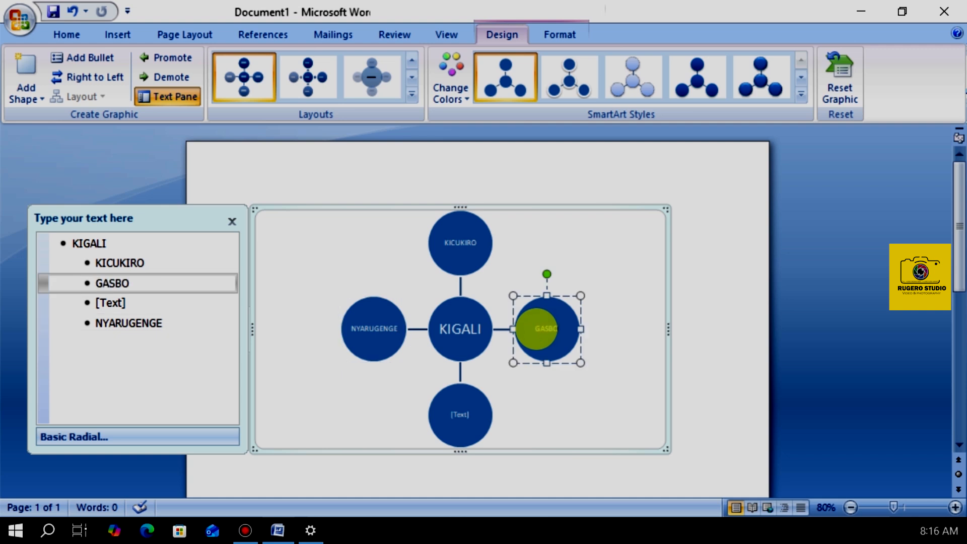
key("BackSpace")
key("BackSpace")
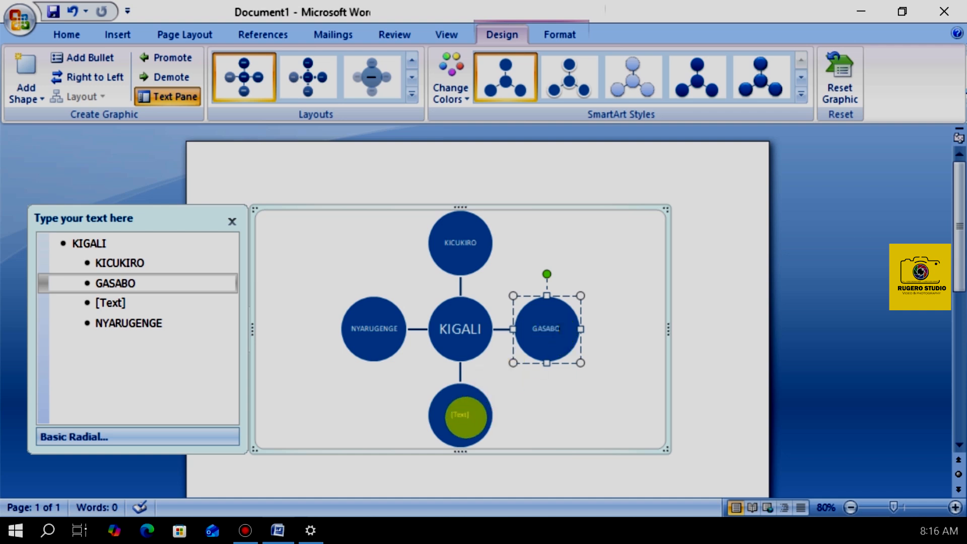
left_click(463, 418)
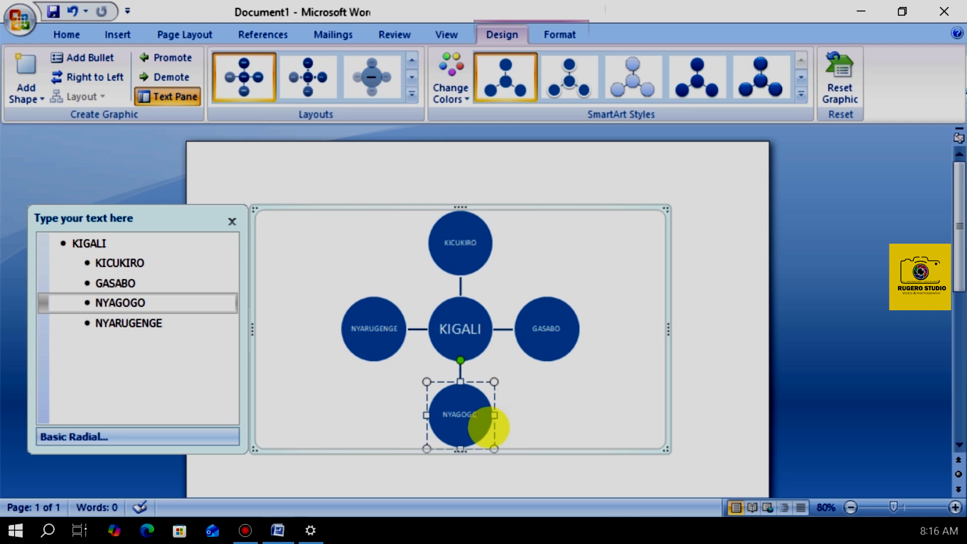
left_click(596, 261)
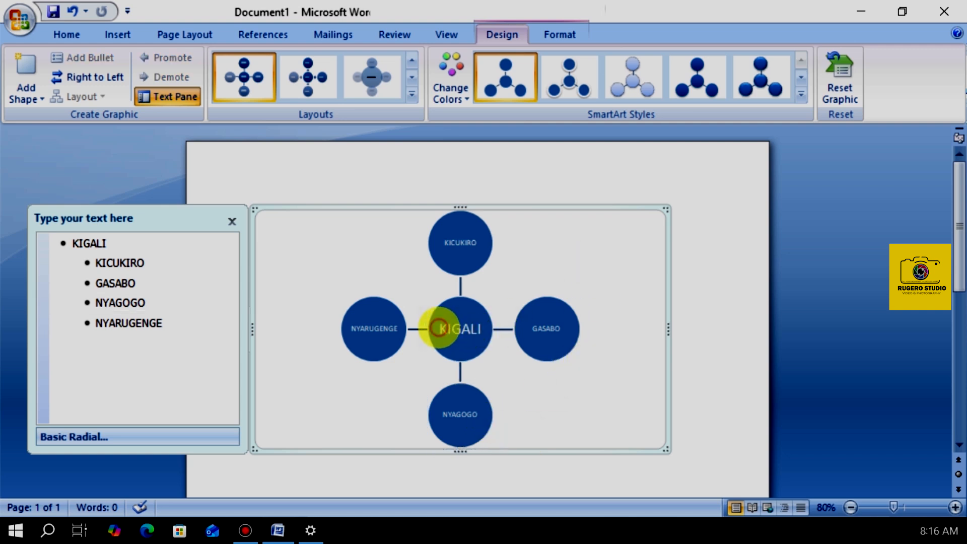
Recolor the radial diagram with Colorful Range - Accent Colors 3 to 4 and deselect it.
left_click(439, 328)
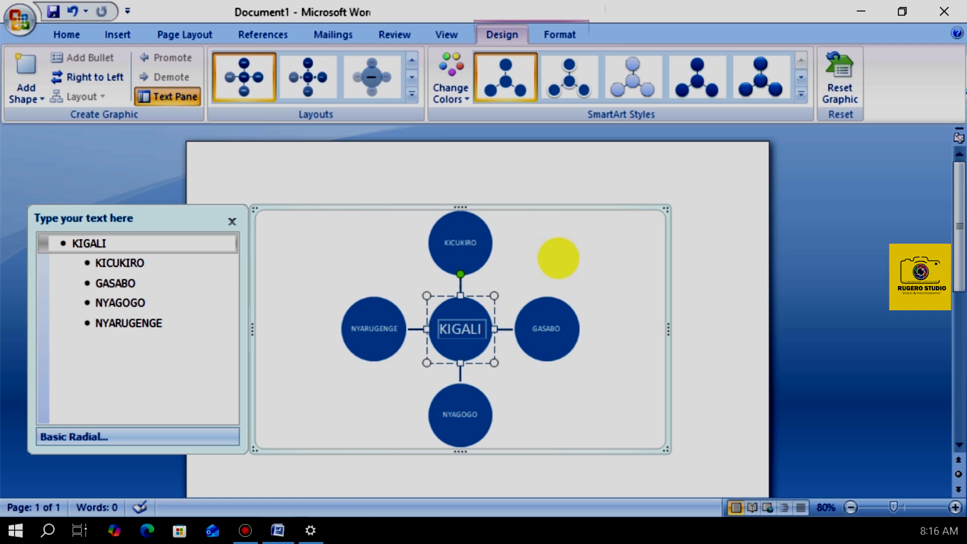
left_click(559, 258)
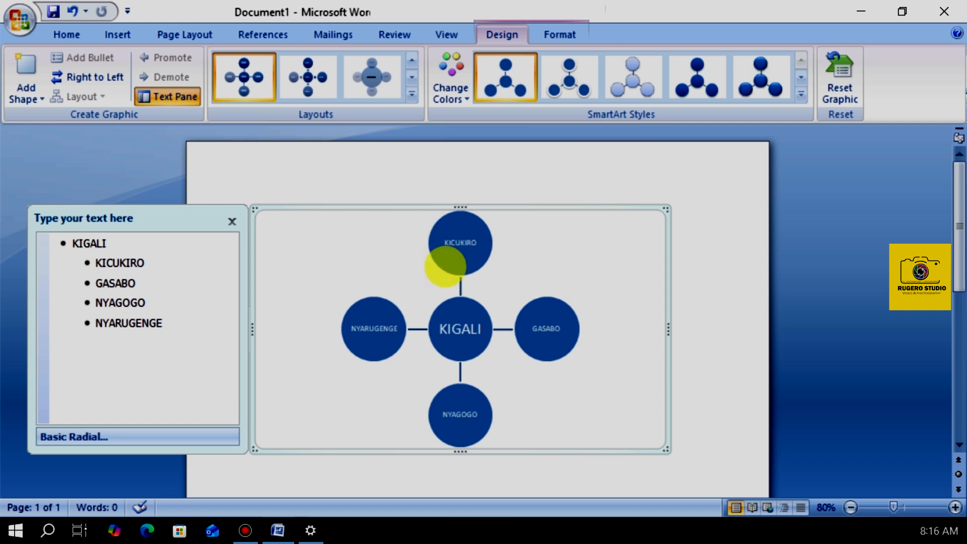
left_click(461, 312)
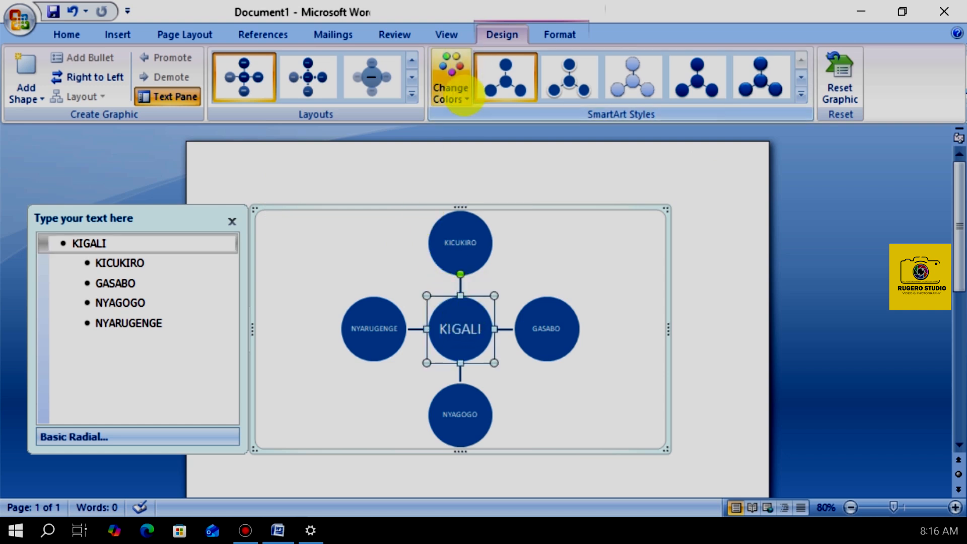
left_click(453, 94)
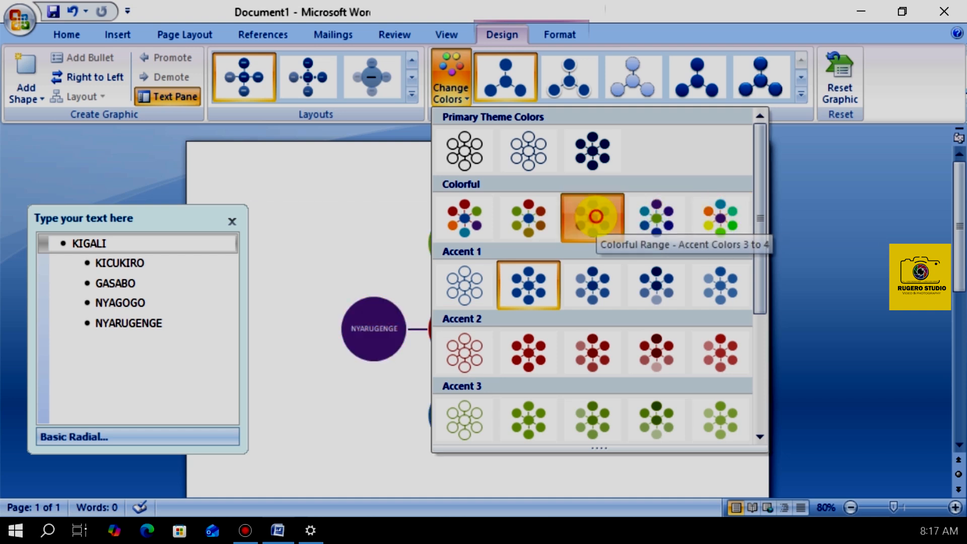
left_click(593, 217)
left_click(572, 278)
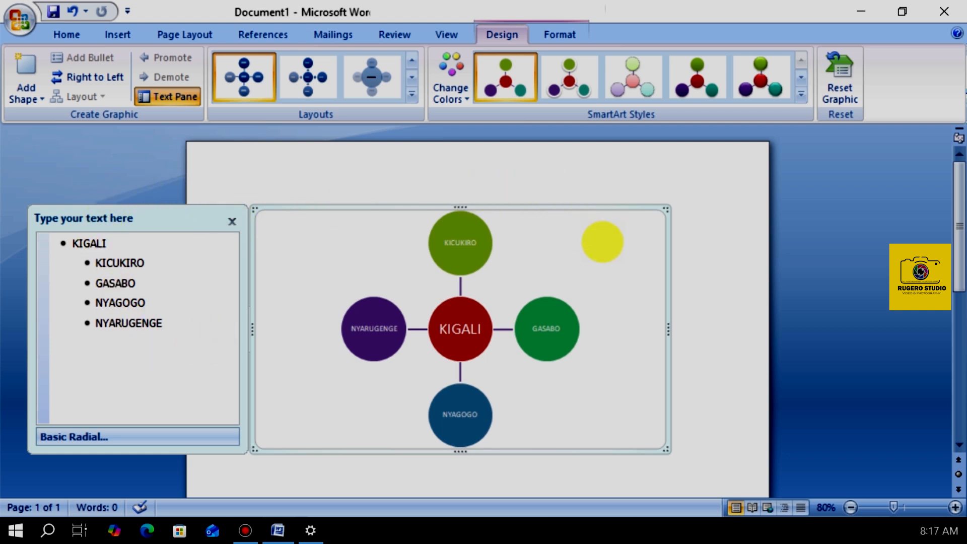
left_click(697, 287)
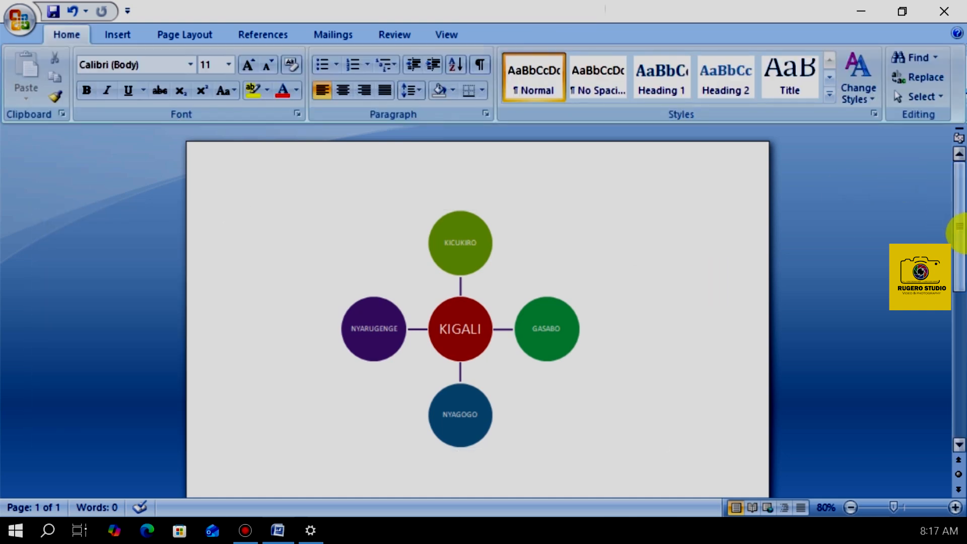
Add the sample text JERIUREIRUIEURIEUI in the blank area below the diagram and align it left.
left_click_drag(959, 219, 959, 259)
scroll(959, 258, "up", 1)
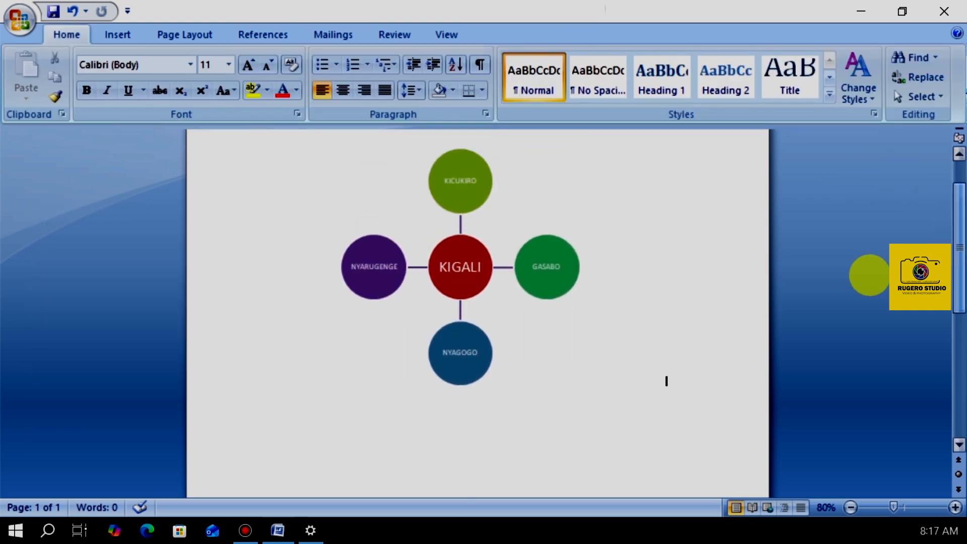
left_click(333, 422)
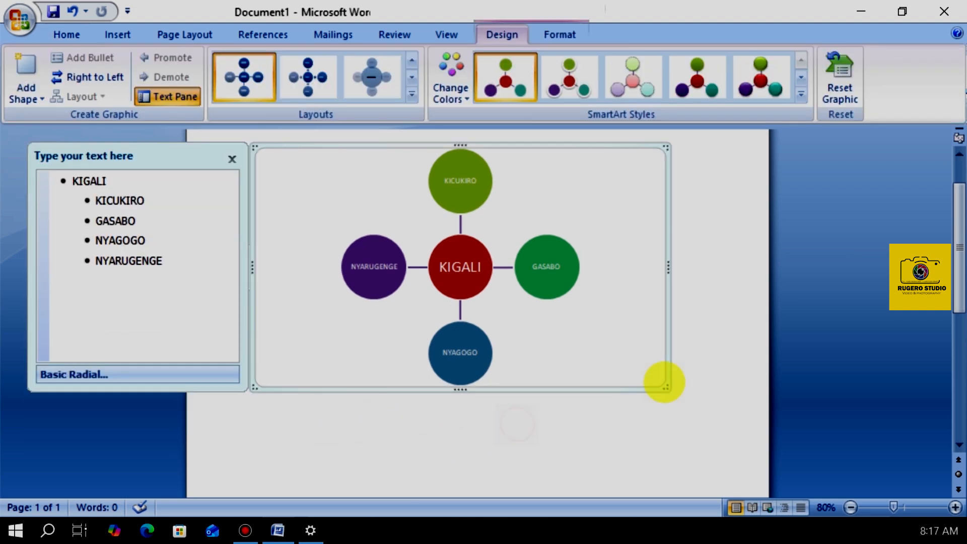
left_click(701, 466)
type("JERIUREIRUIEURIEUI")
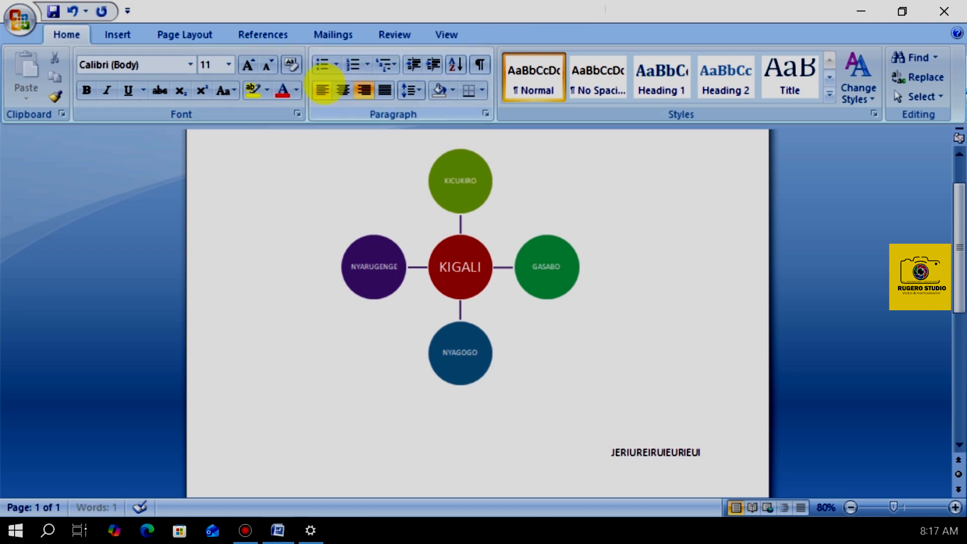
left_click(323, 90)
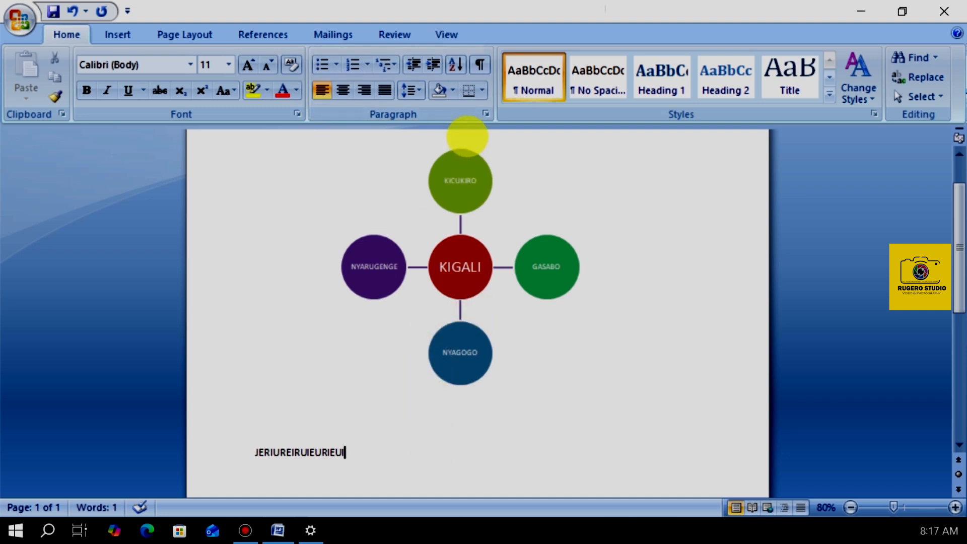
Replace the radial KIGALI diagram with an Upward Arrow SmartArt graphic.
left_click(478, 287)
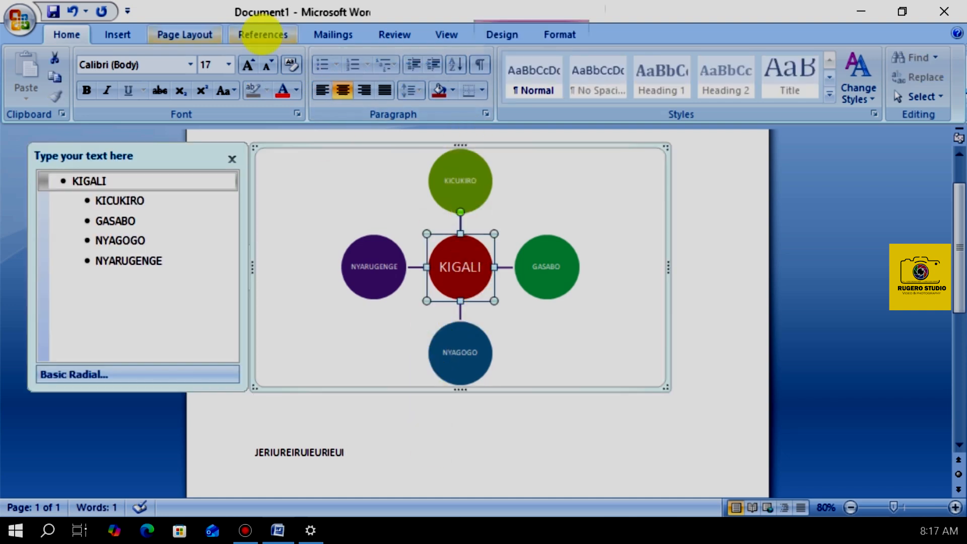
left_click(118, 33)
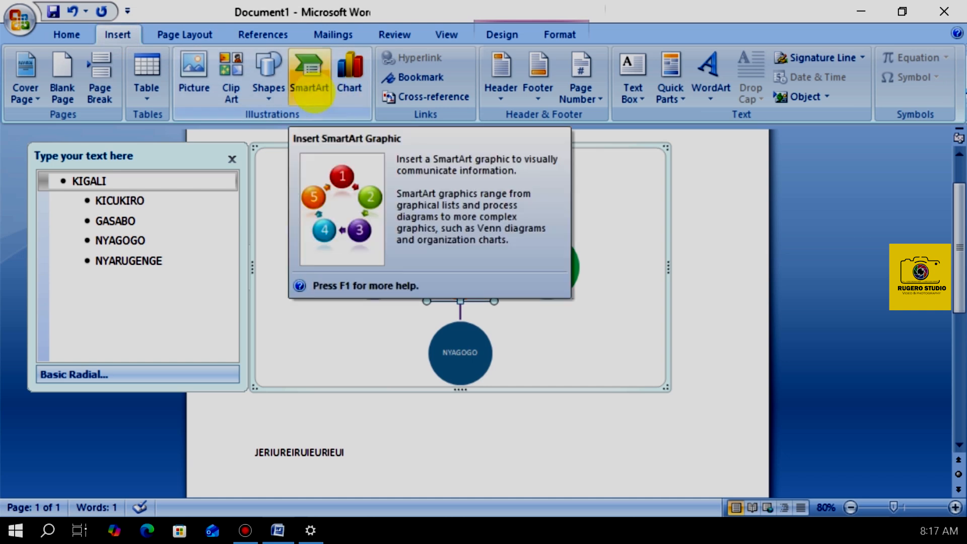
left_click(311, 85)
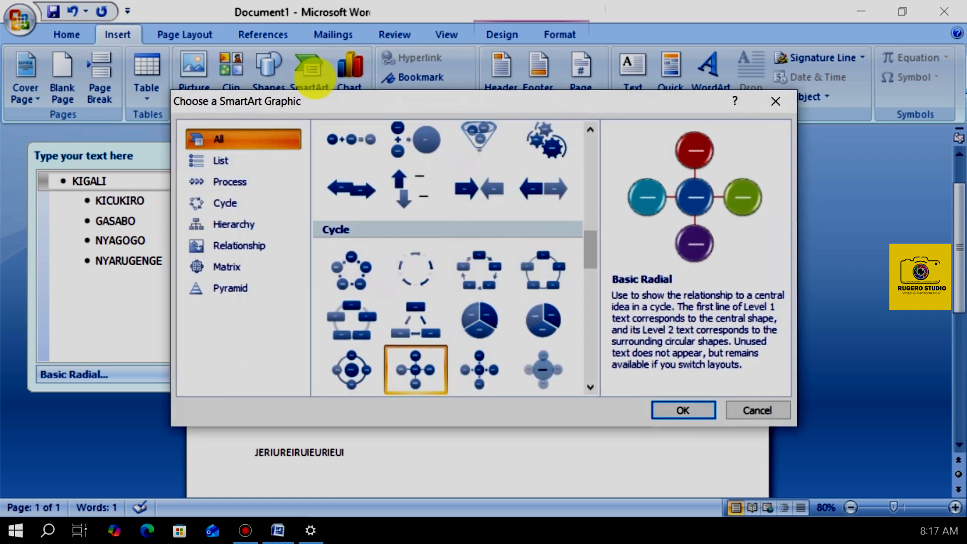
left_click_drag(591, 243, 589, 300)
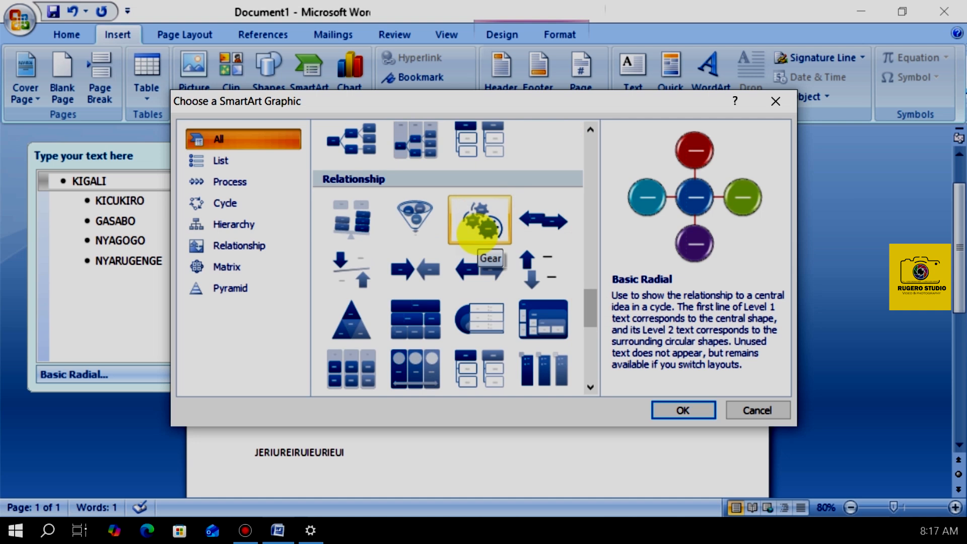
left_click_drag(588, 302, 590, 356)
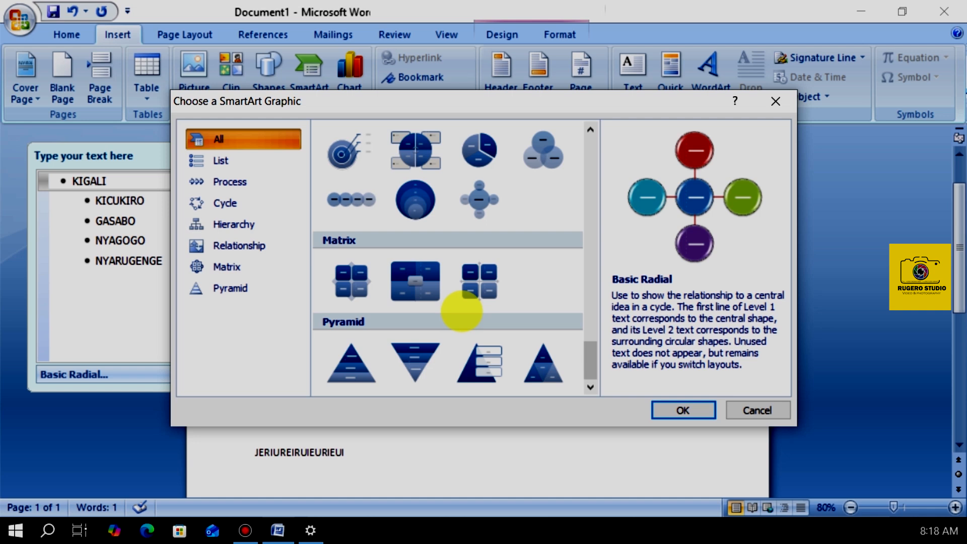
left_click_drag(591, 356, 587, 216)
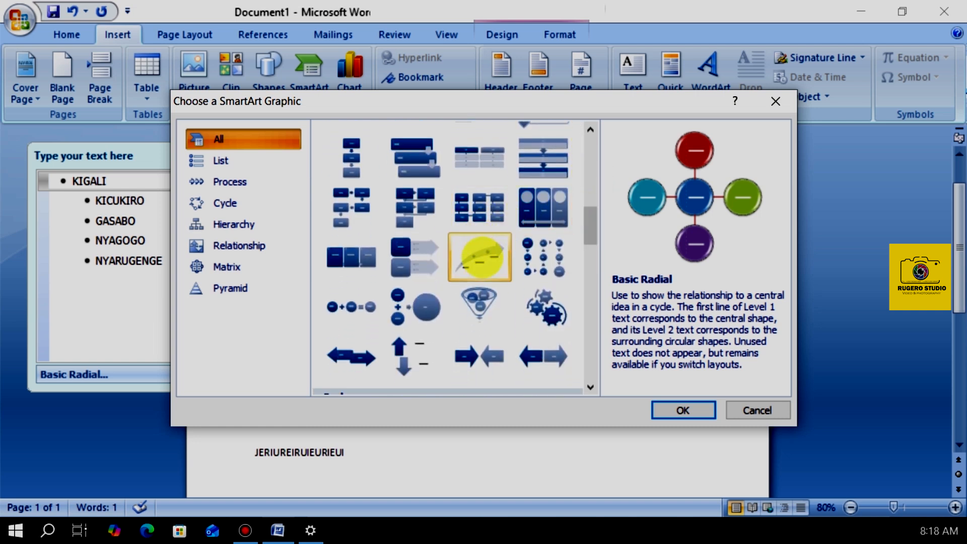
left_click(480, 257)
left_click(680, 411)
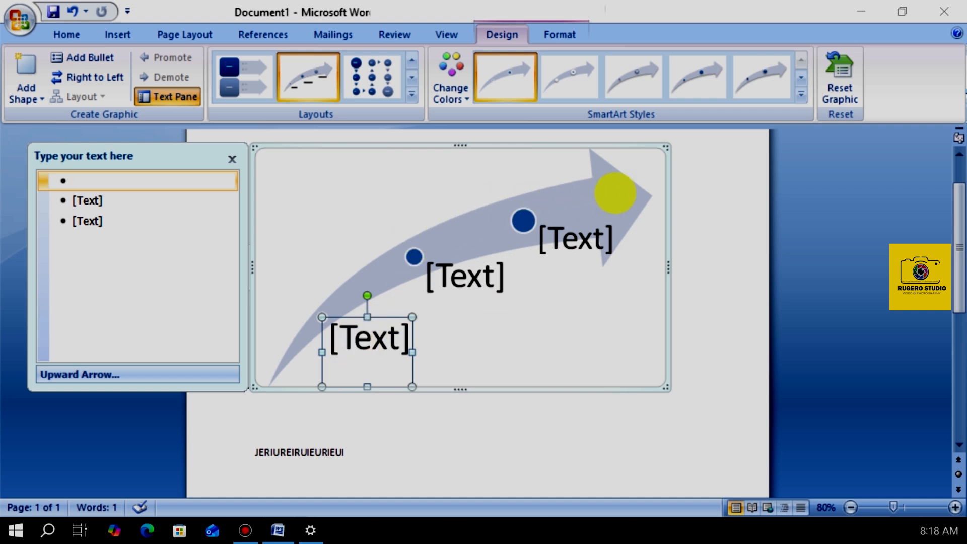
left_click(713, 172)
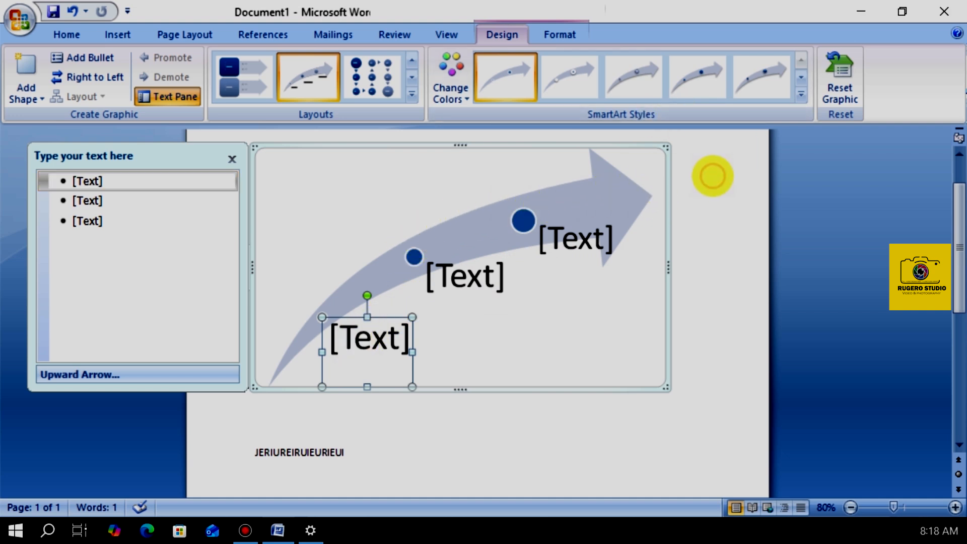
Delete the whole SmartArt graphic above the sample text.
left_click(126, 33)
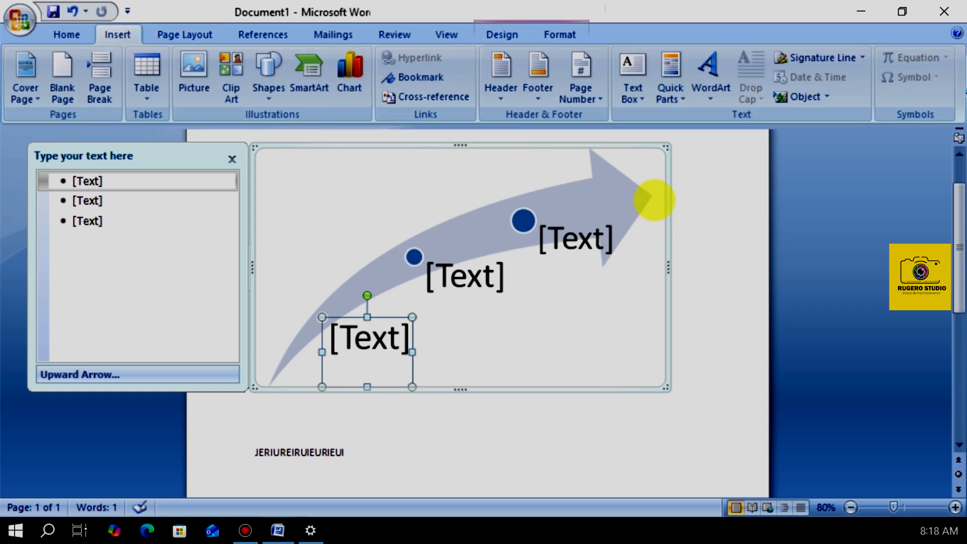
left_click(668, 146)
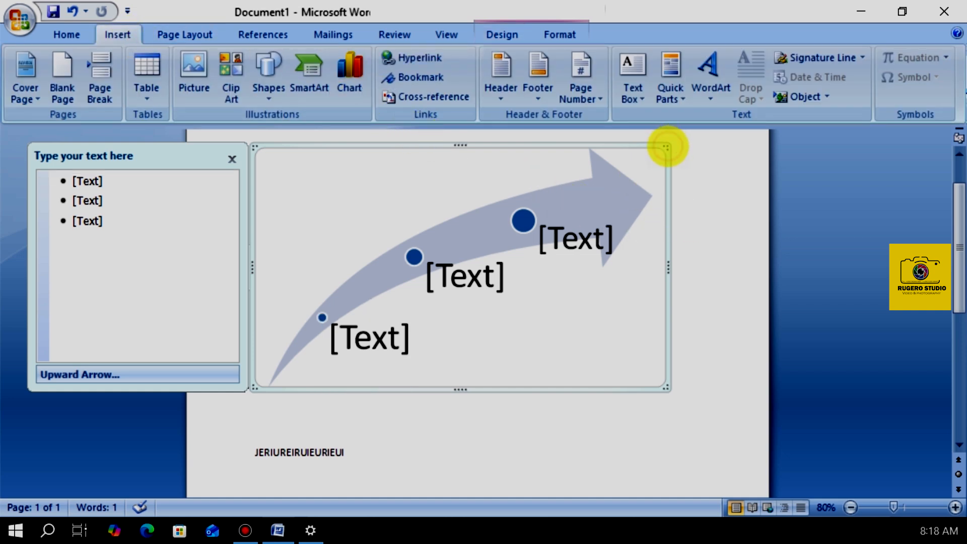
key("Delete")
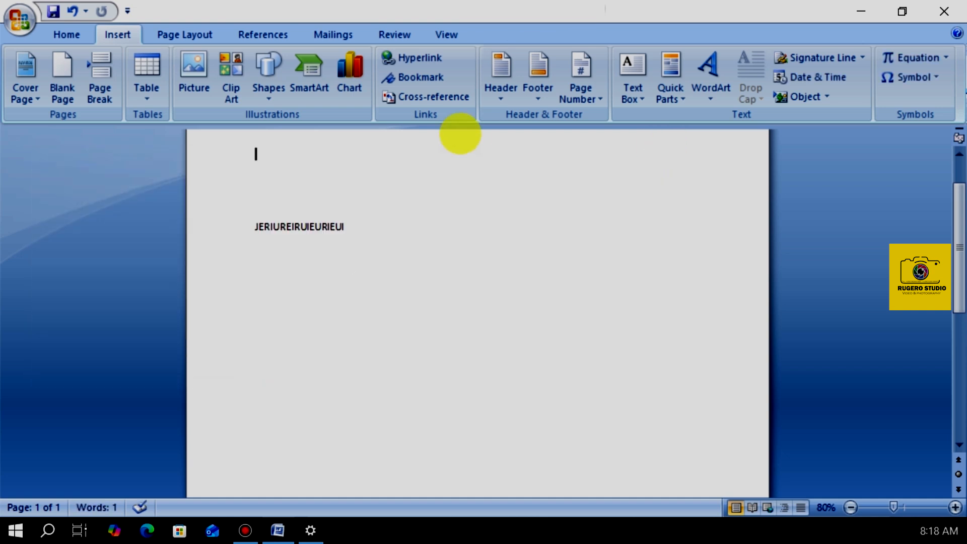
scroll(960, 259, "up", 3)
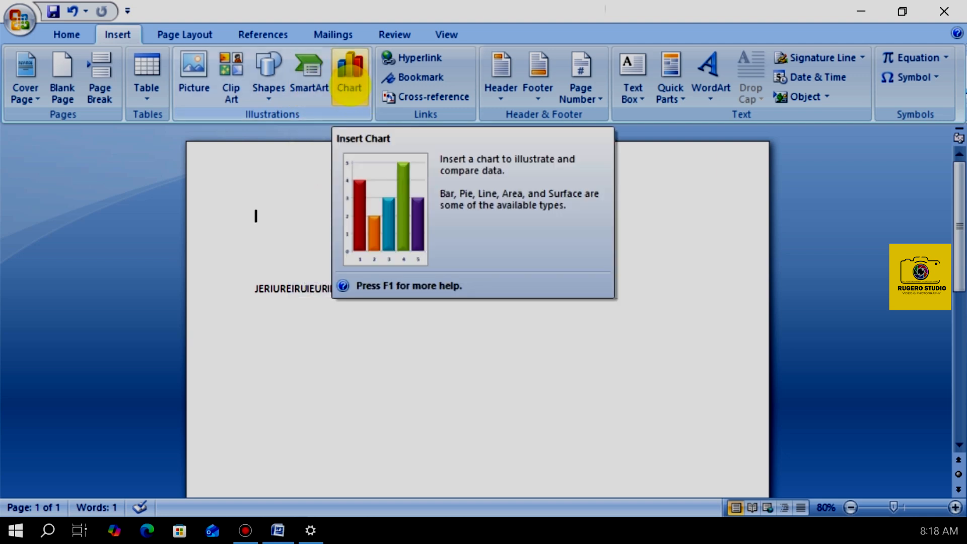
Insert a 2-D clustered column chart with the default sample data above the sample text.
left_click(350, 87)
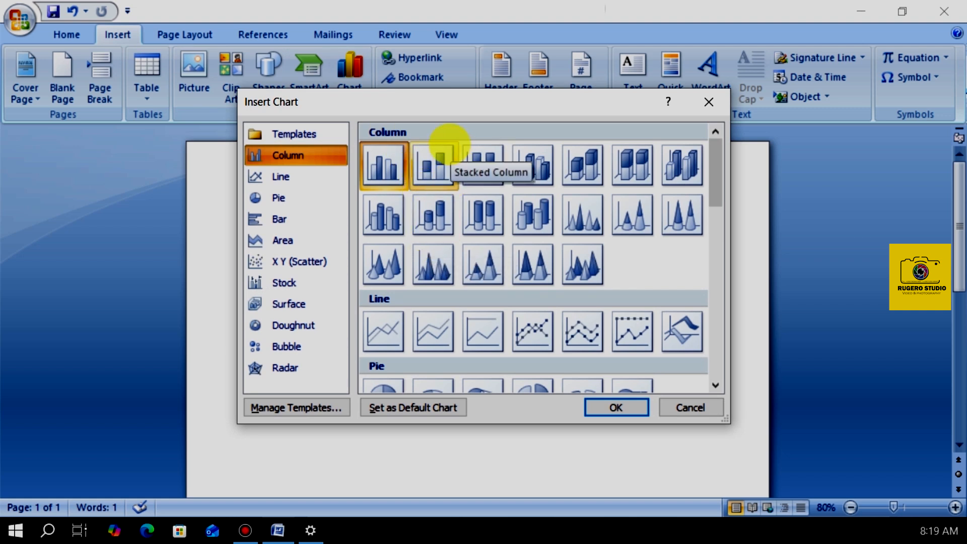
left_click_drag(431, 95, 427, 71)
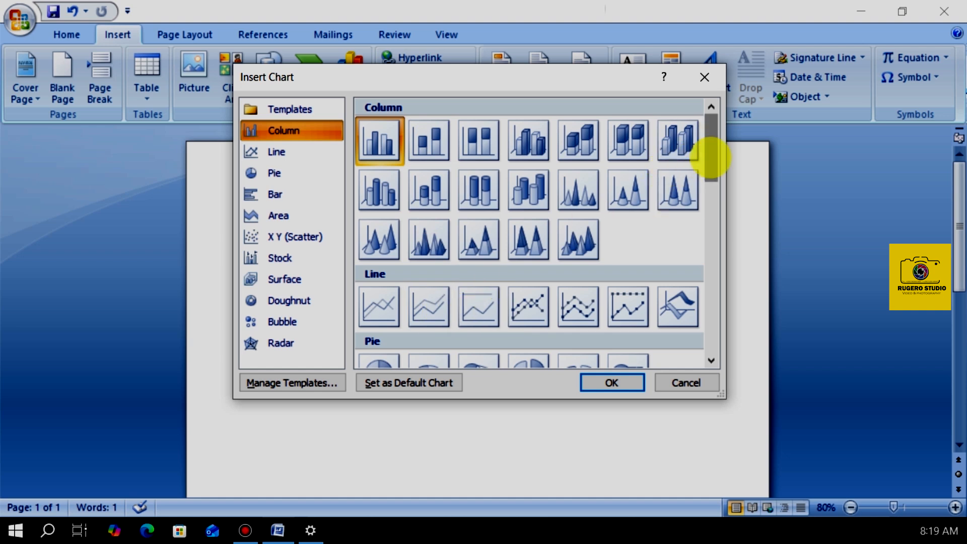
left_click_drag(711, 157, 712, 195)
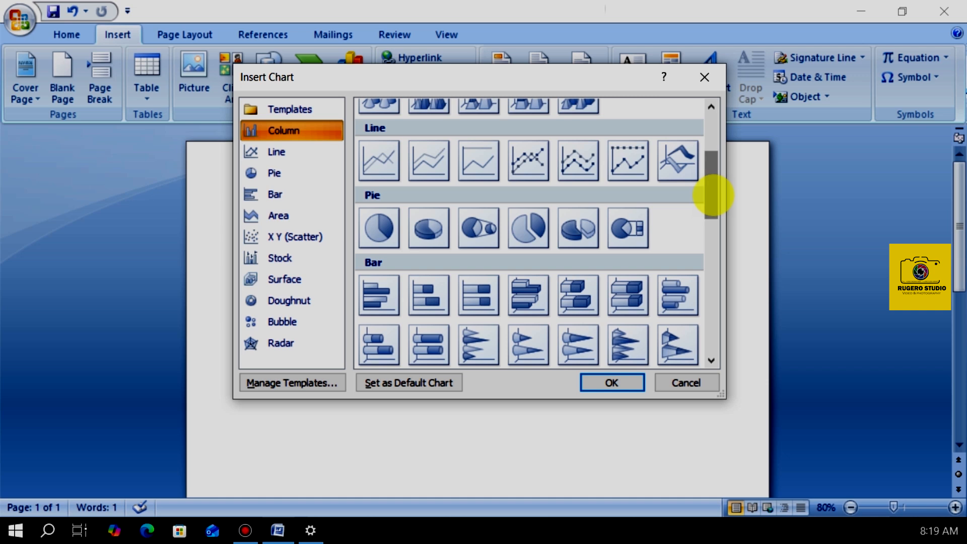
left_click_drag(718, 163, 680, 94)
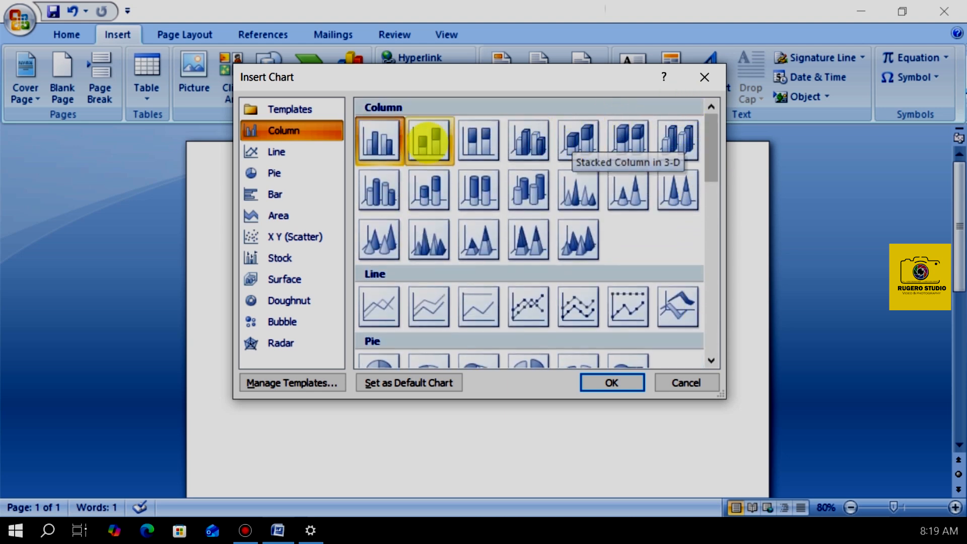
left_click(379, 140)
left_click(619, 384)
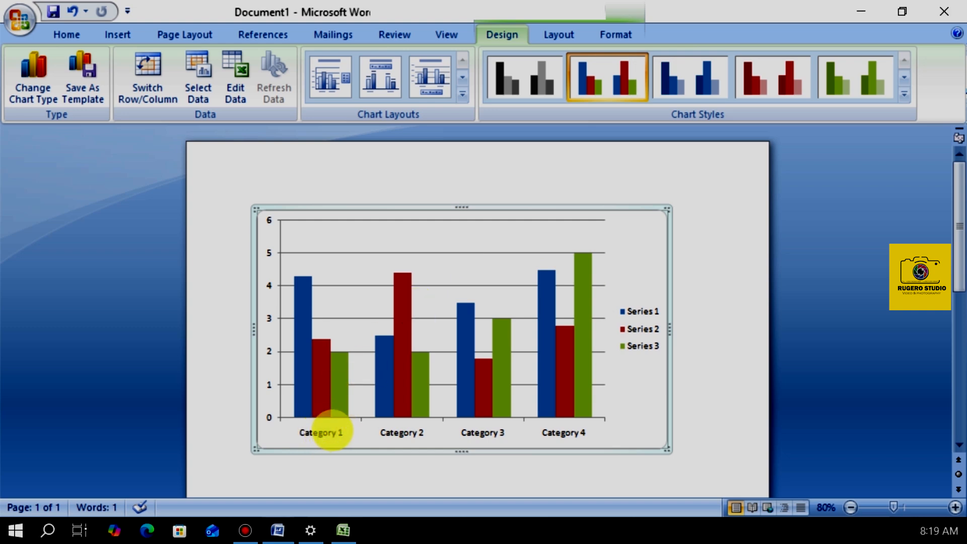
Select the column chart's category axis, value axis and horizontal gridlines in turn to point out its parts.
left_click(318, 431)
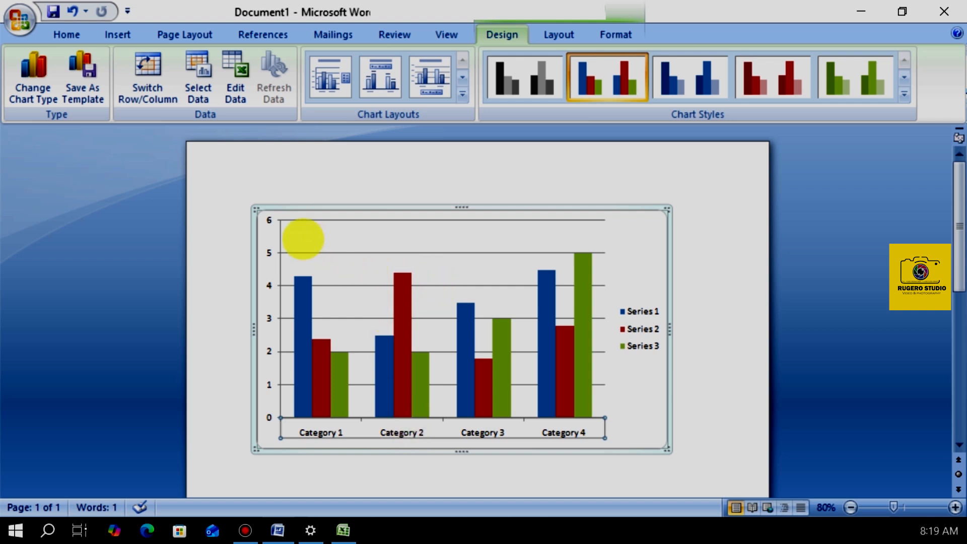
left_click(269, 220)
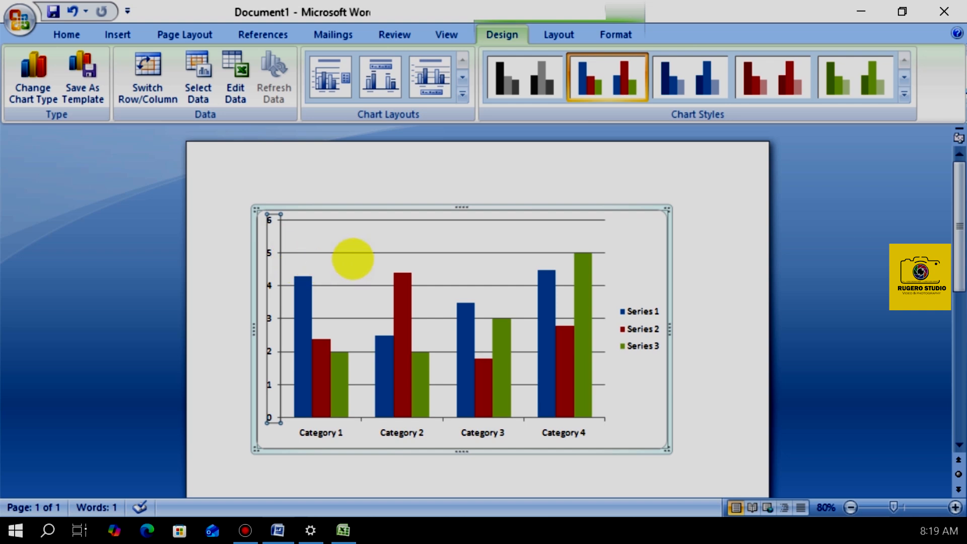
left_click(371, 254)
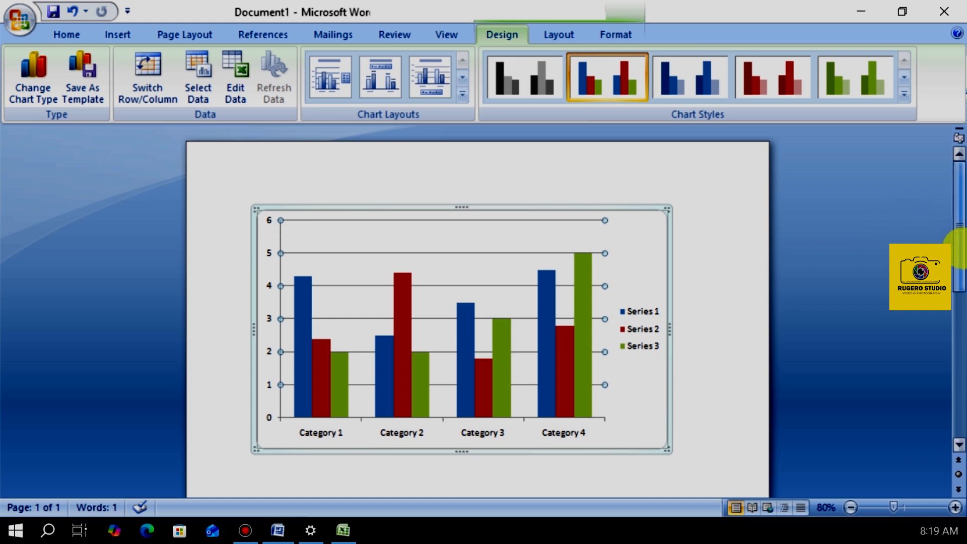
Move the chart's Excel data sheet fully into view, examine its category and series values, and close it to return to Word.
left_click_drag(963, 248, 963, 250)
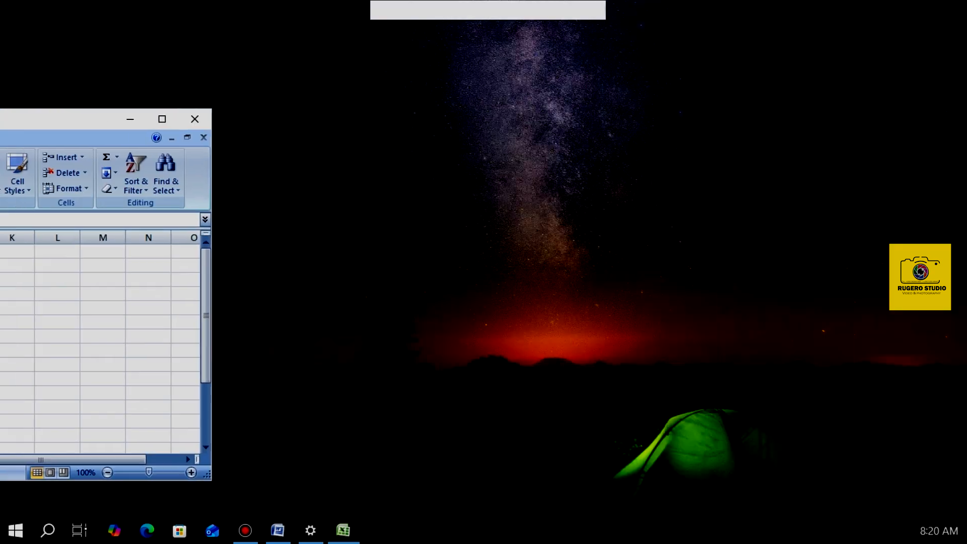
left_click_drag(0, 119, 321, 25)
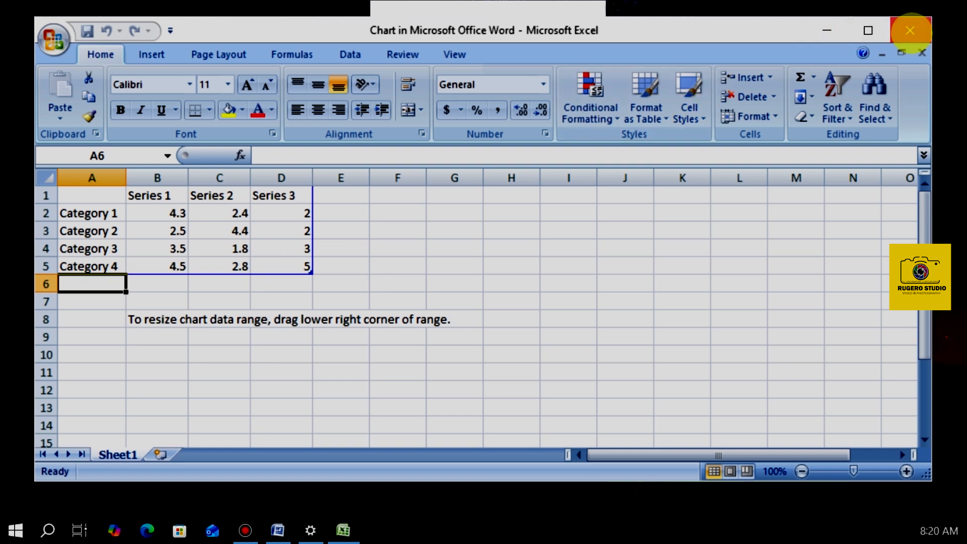
left_click(910, 31)
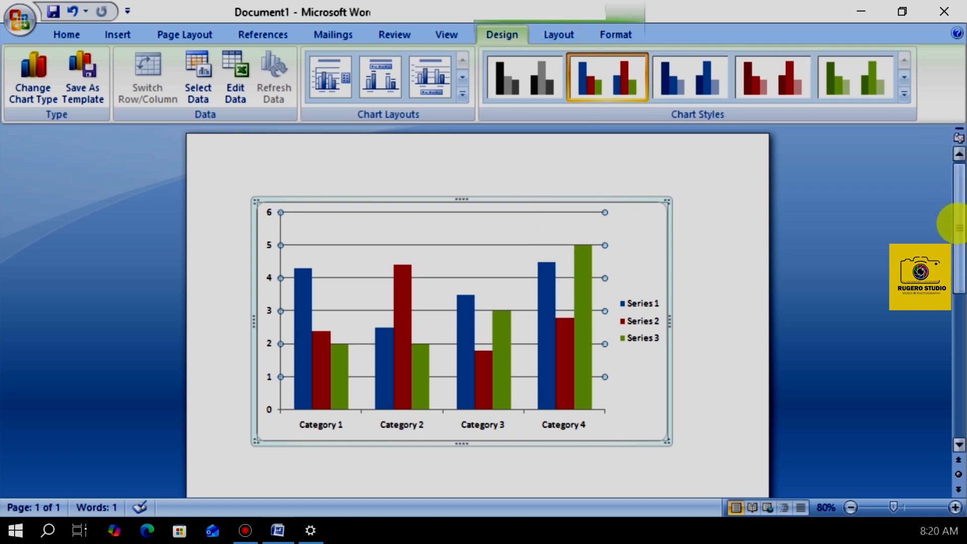
mouse_move(955, 228)
left_mouse_down()
mouse_move(947, 471)
mouse_move(958, 232)
left_mouse_up()
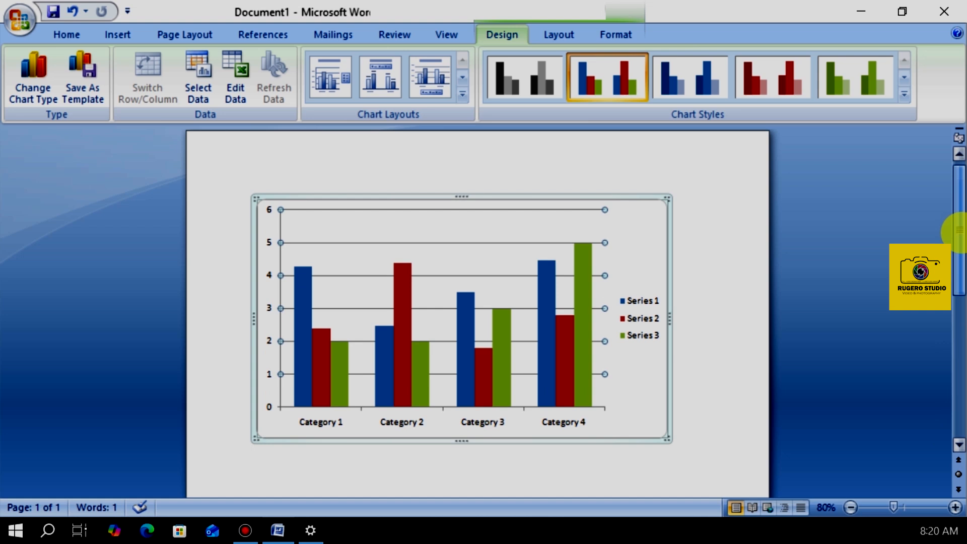